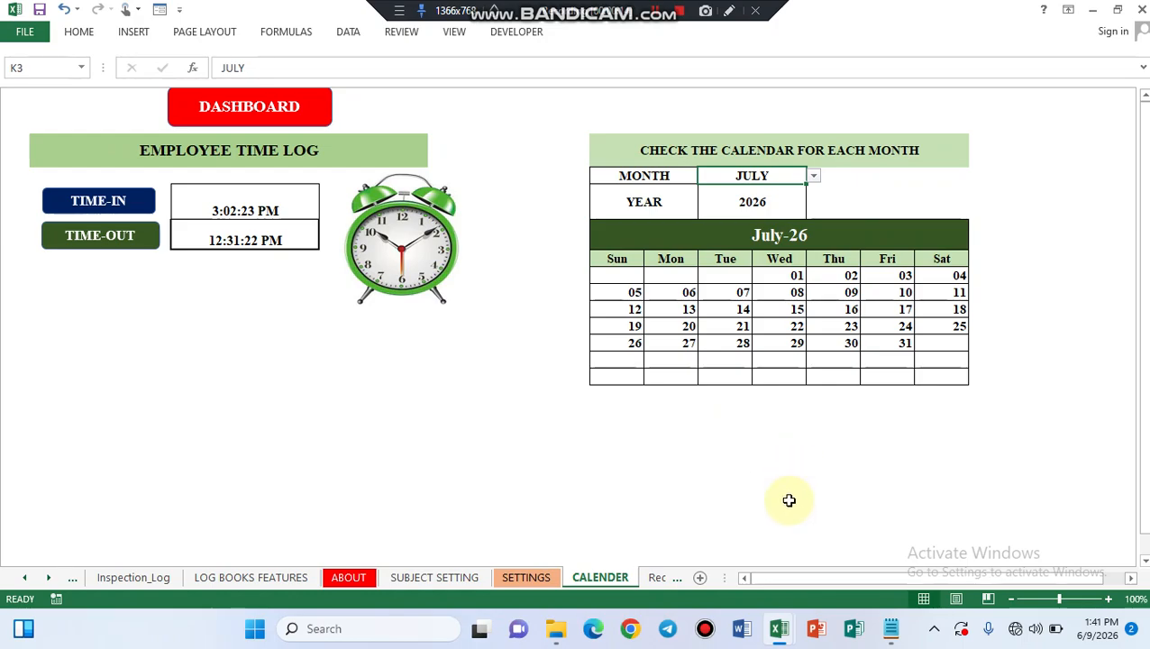
Switch to the other workbook's blank CALENDER sheet and merge and center cells B1:G1
mouse_move(781, 636)
left_click(830, 521)
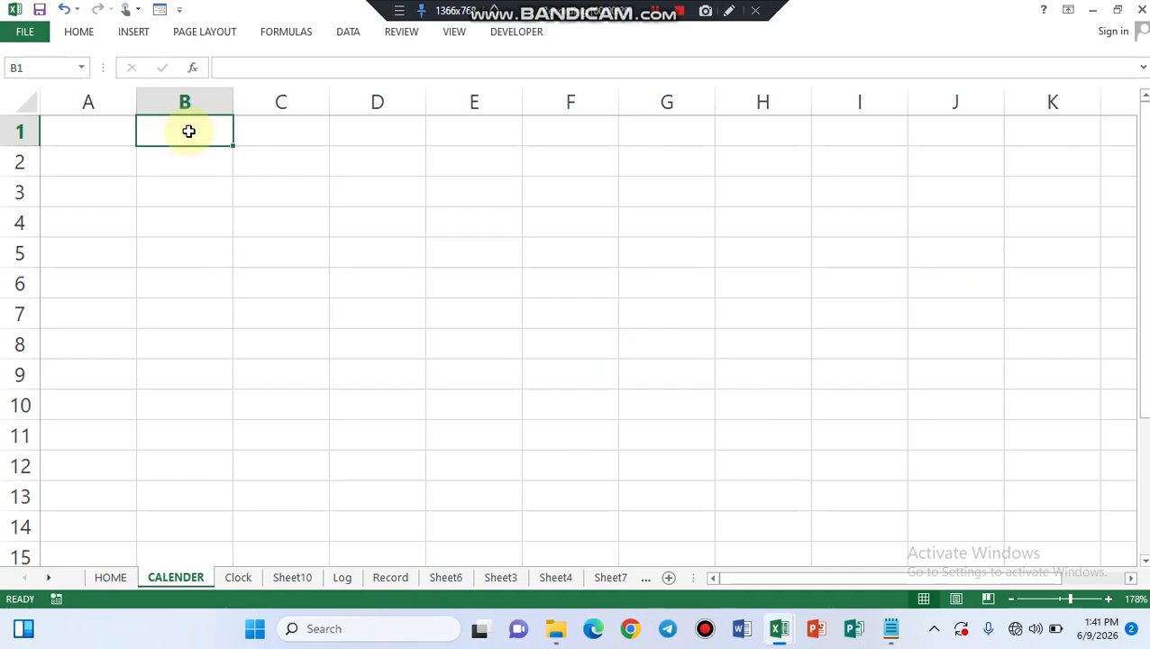
left_click_drag(189, 132, 684, 124)
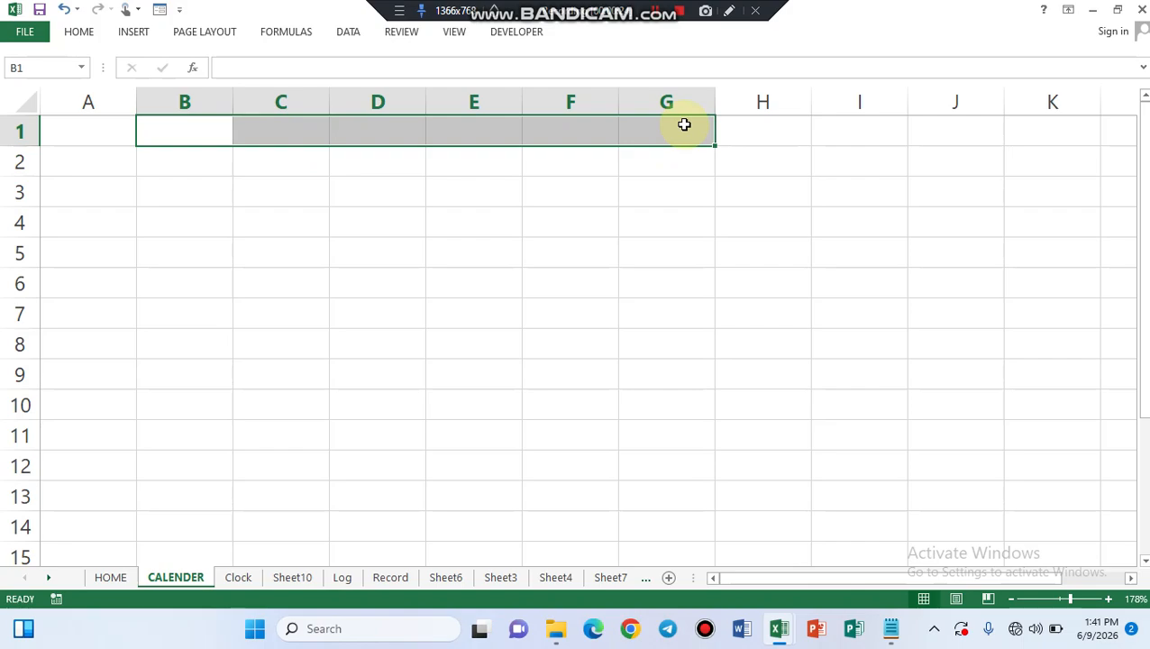
left_click(79, 36)
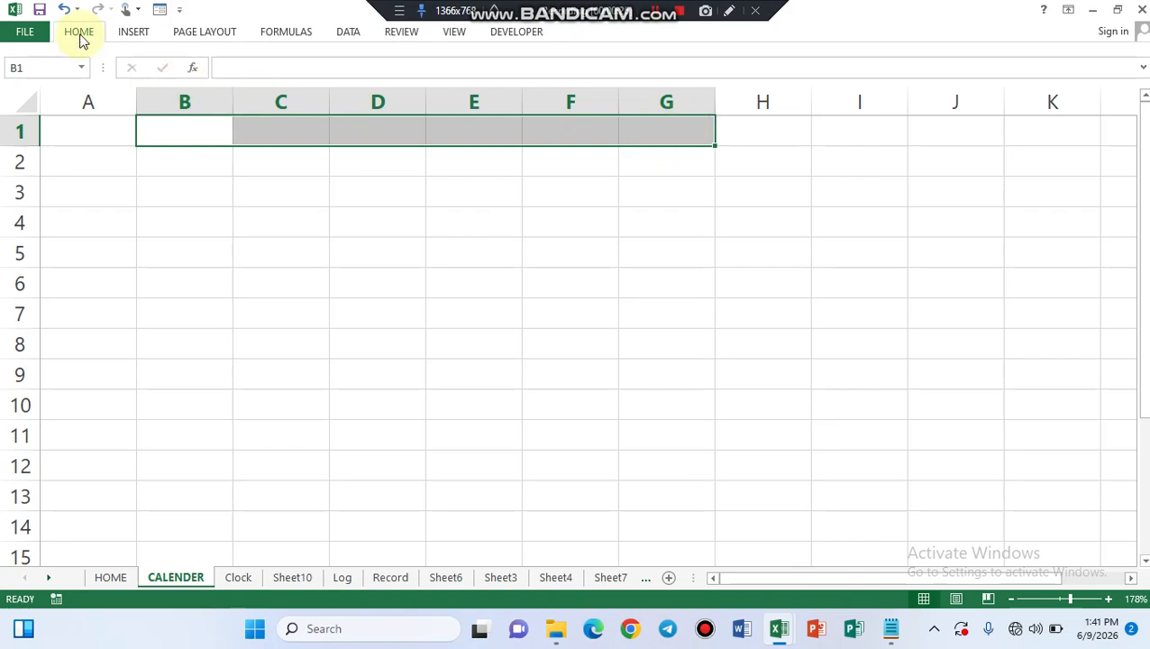
left_click(445, 87)
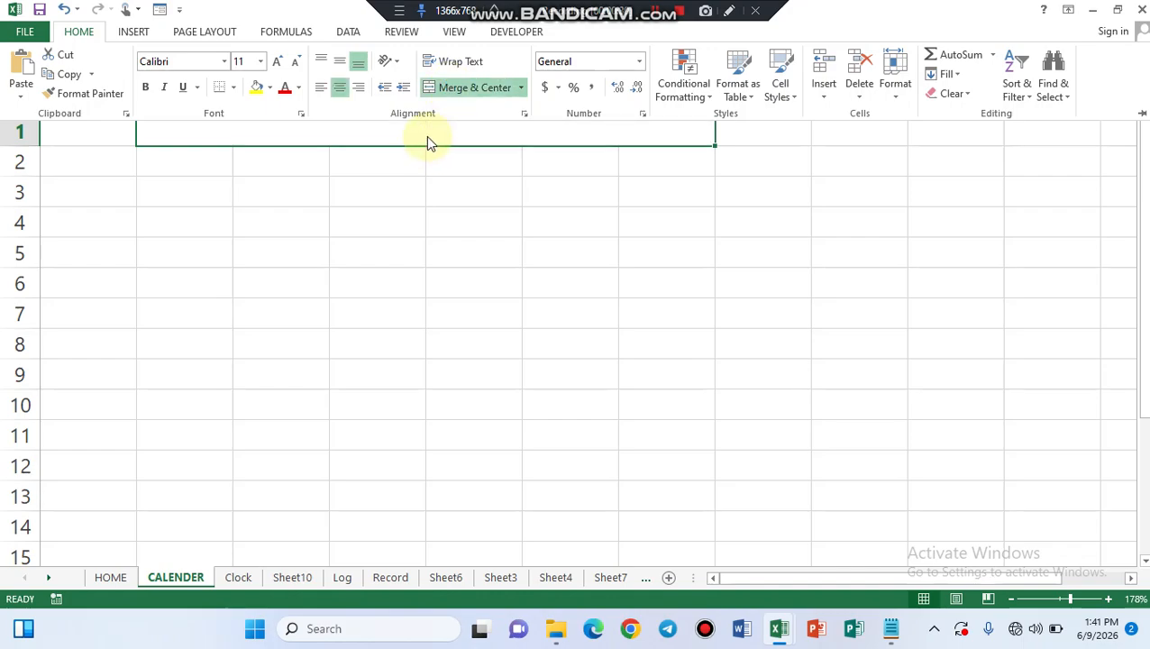
Enter the title "CALENDAR FOR THE MONTH" in the merged cell of row 1
type("CLAN")
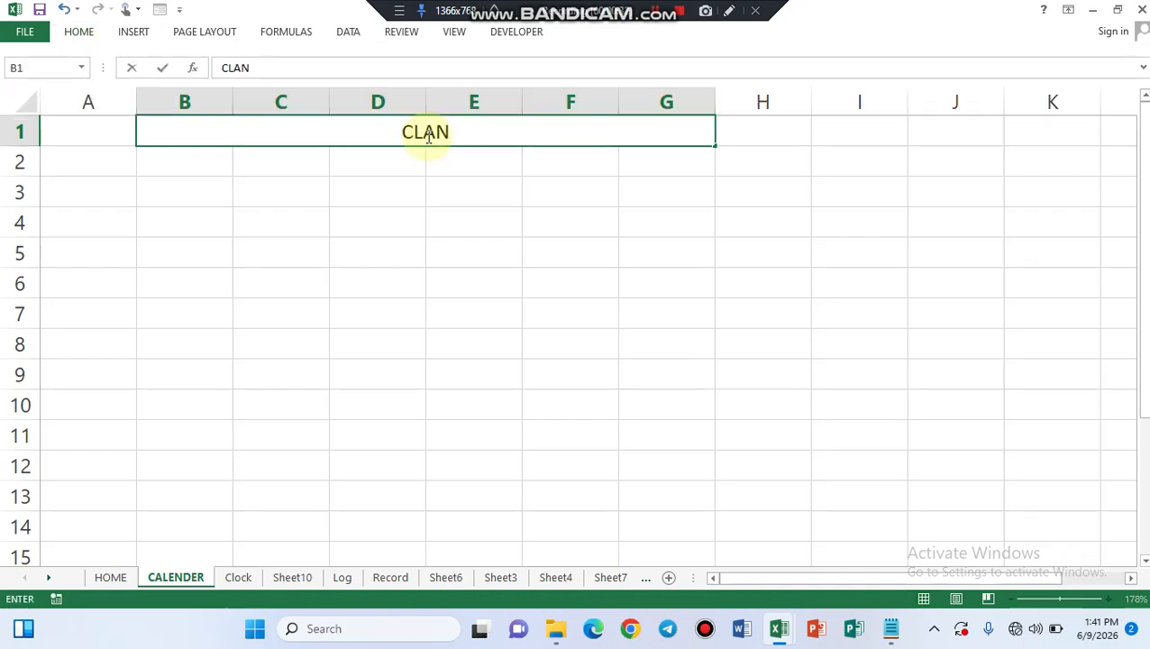
key("BackSpace")
key("BackSpace")
key("BackSpace")
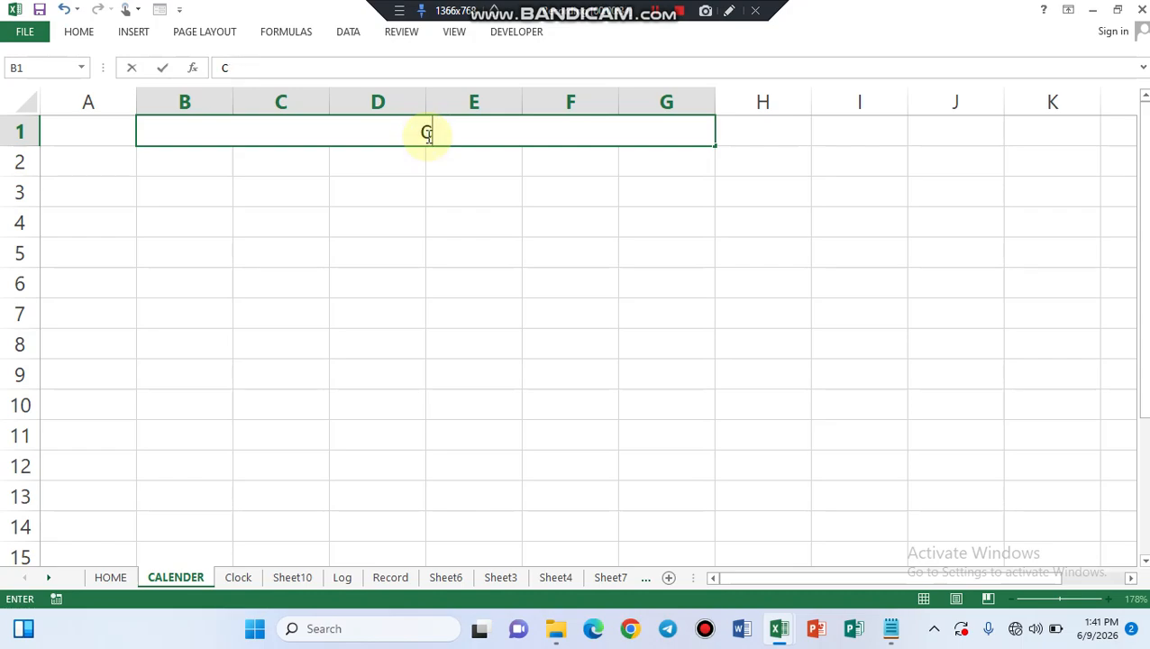
type("ALENDA")
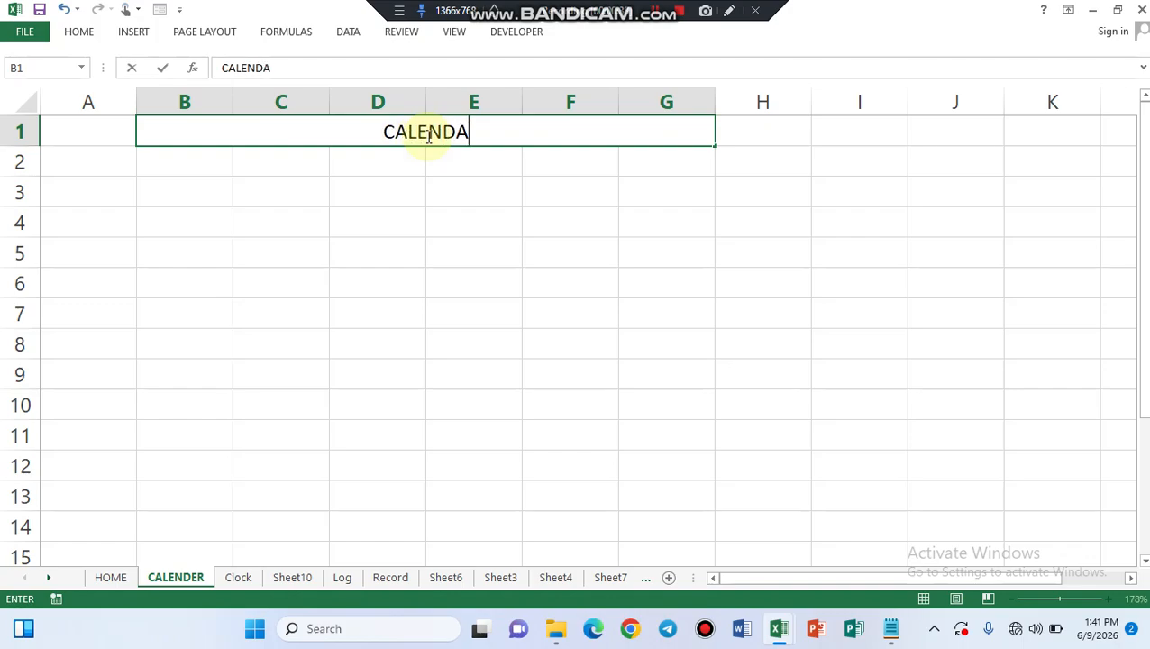
type("R FOR T")
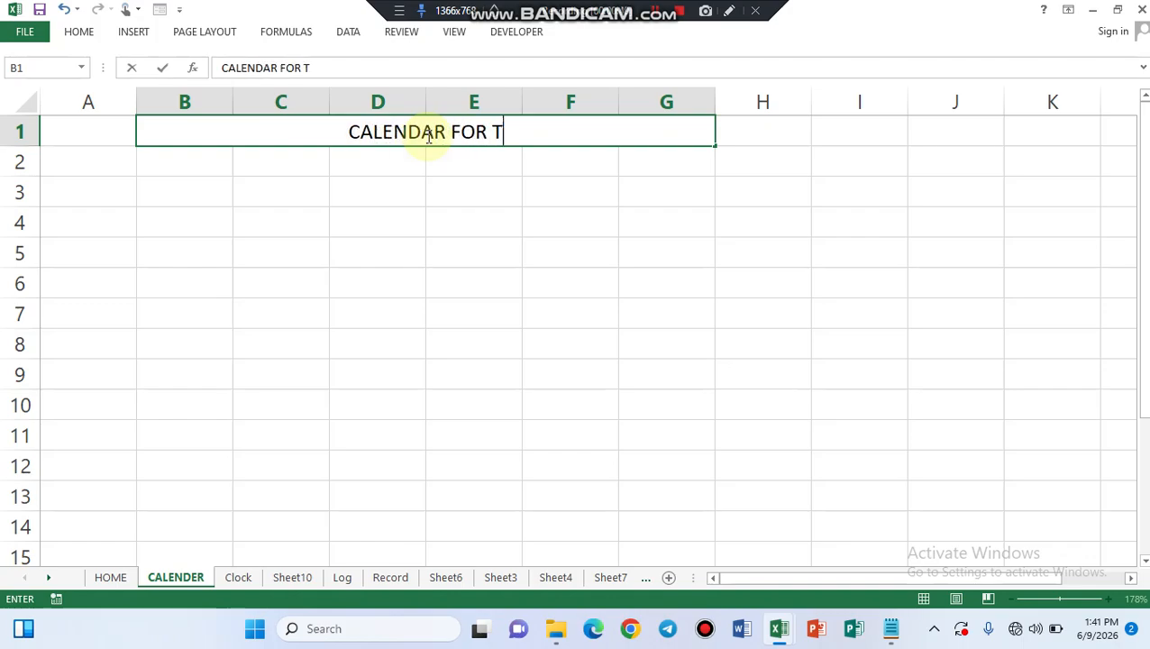
type("HE MONTH")
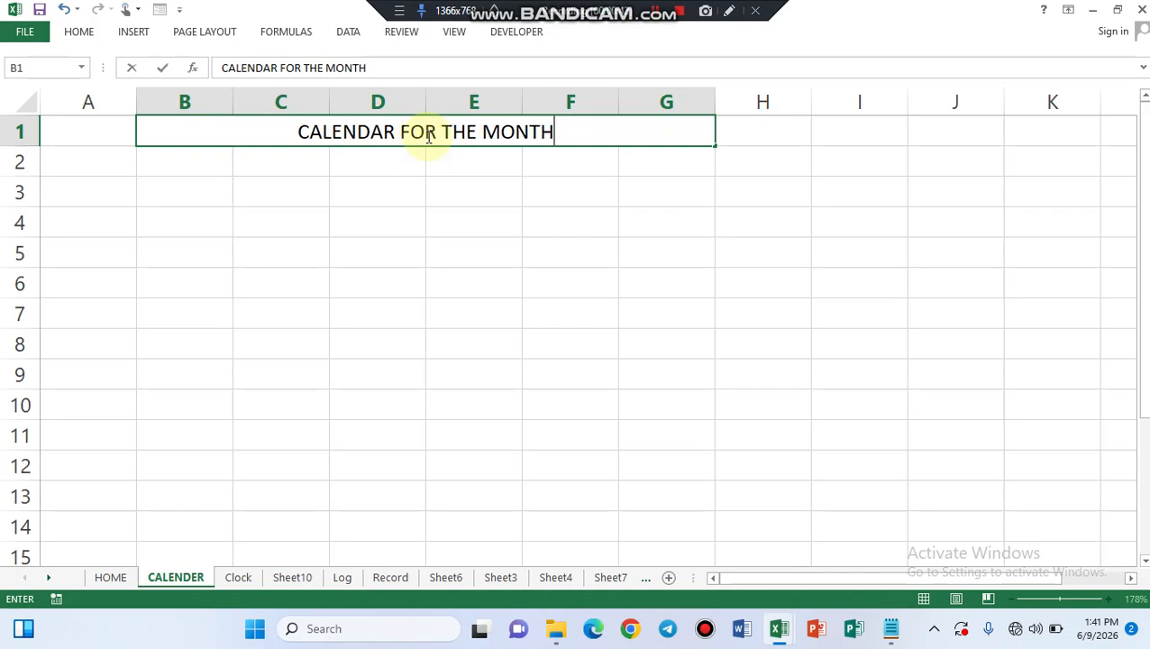
Enter the labels MONTH in B2 and YEAR in B3
left_click(184, 168)
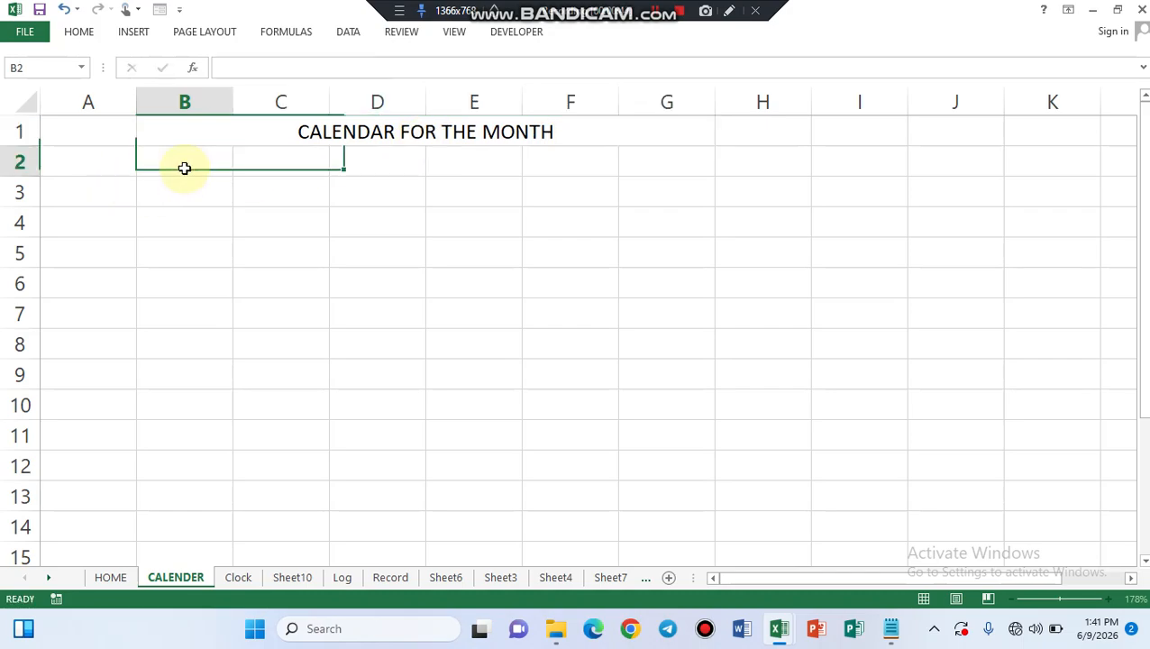
type("MOMTH")
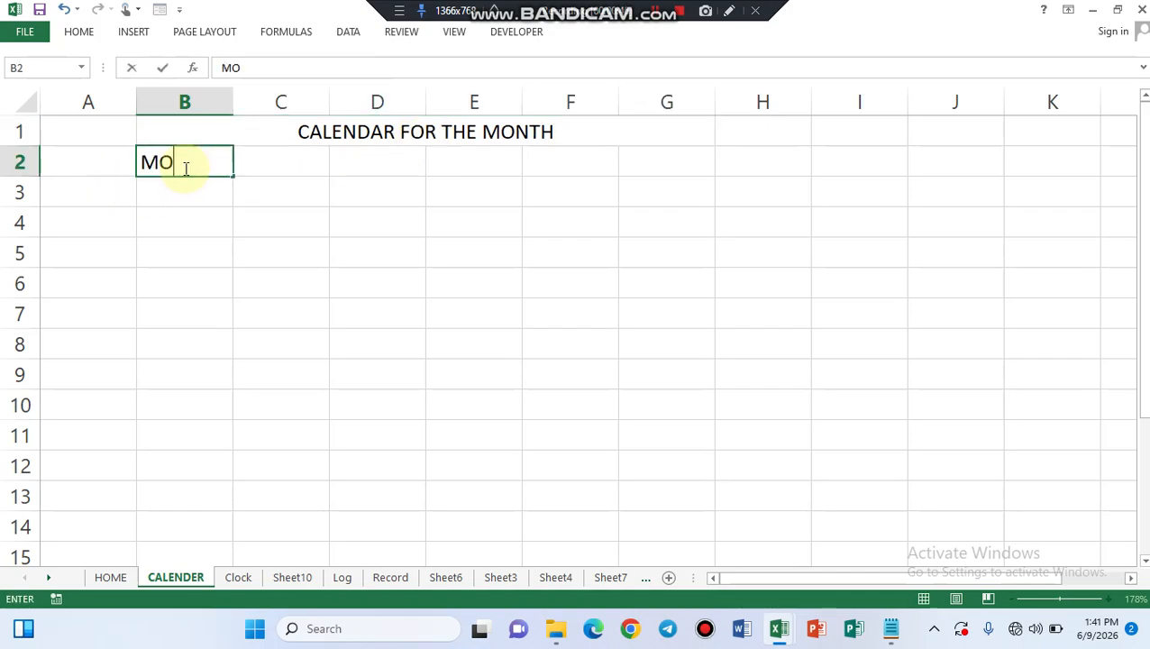
key("BackSpace")
key("BackSpace")
key("BackSpace")
type("NY")
key("BackSpace")
type("TH")
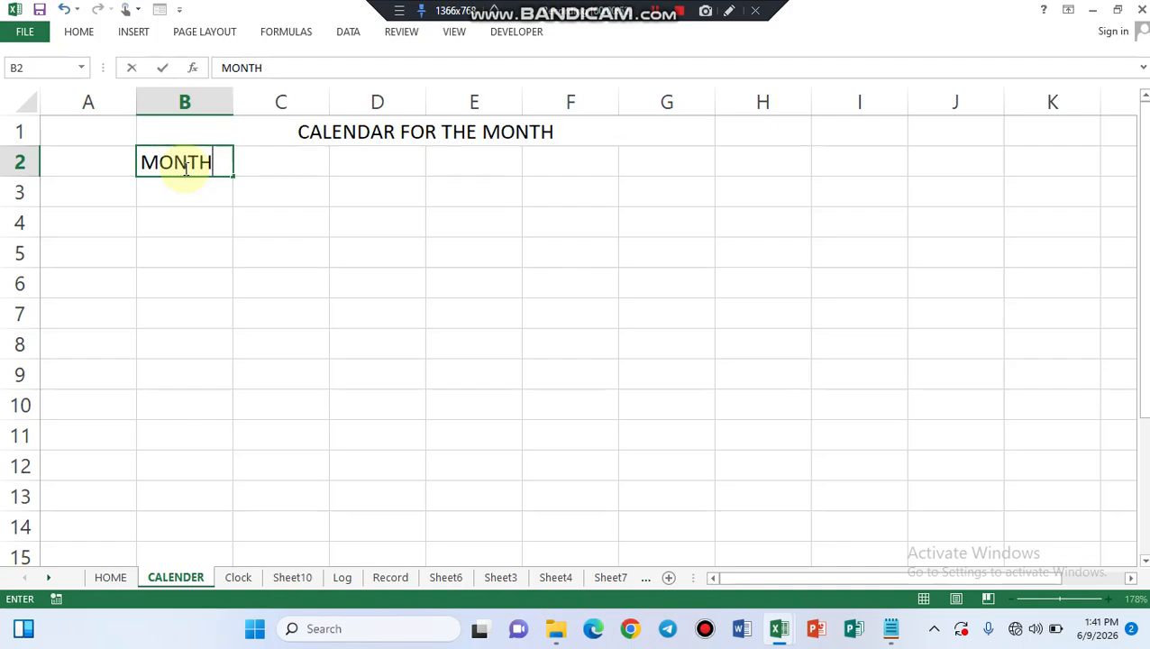
key("ctrl+Return")
key("Down")
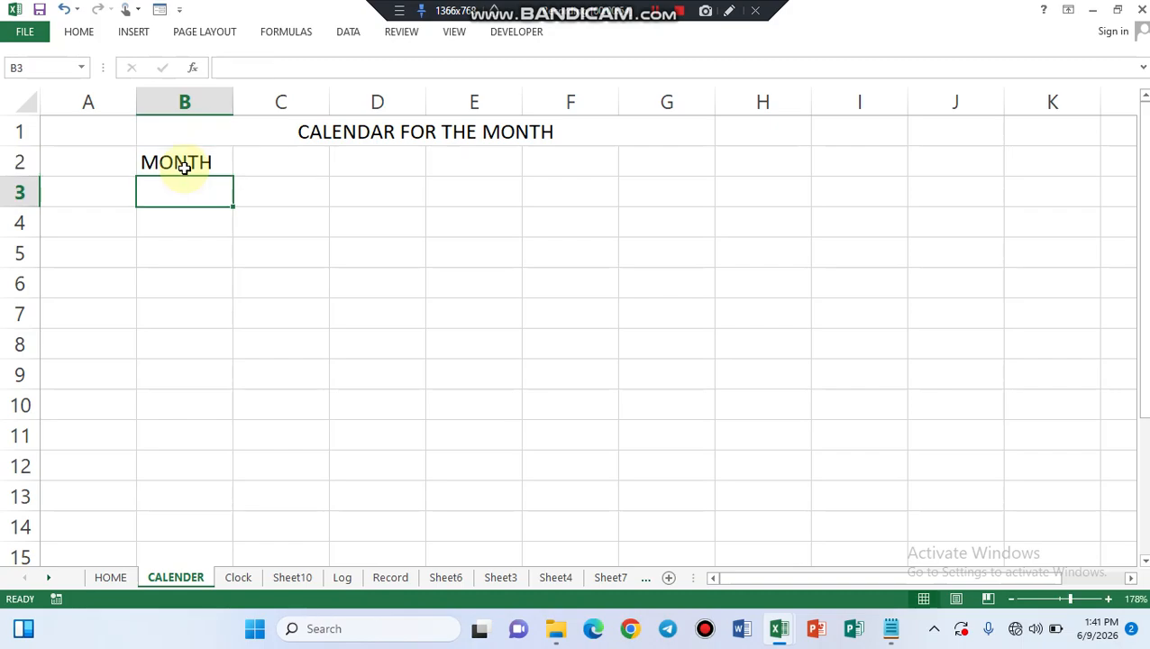
type("YEAR")
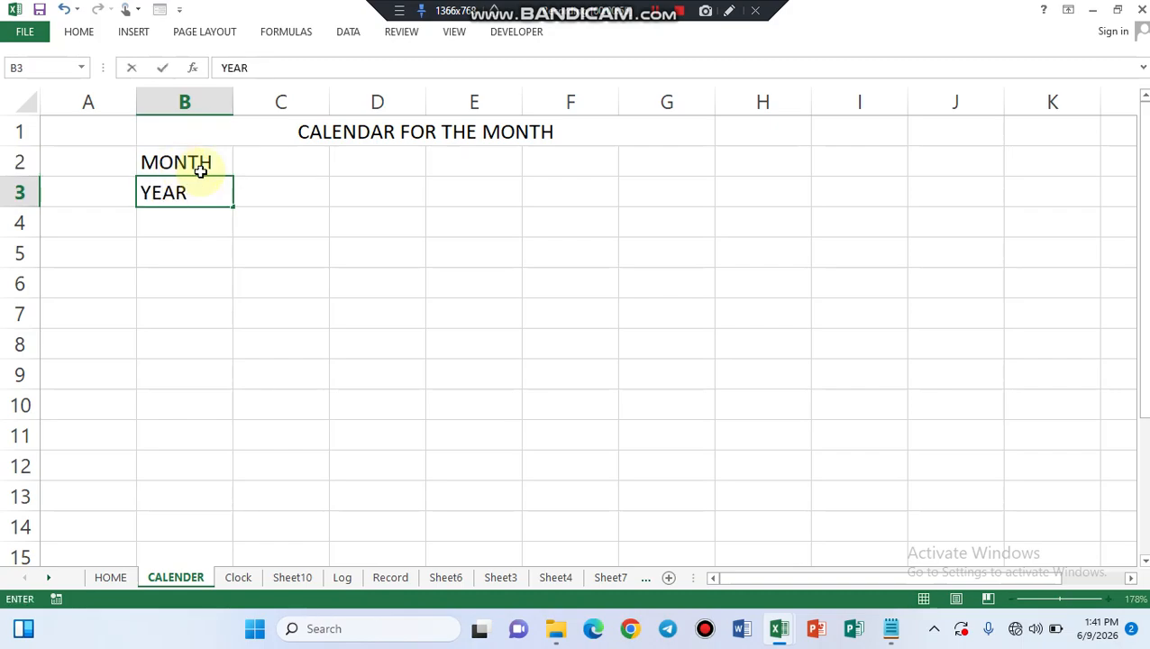
Enter JUNE in C2 as the month and 2026 in C3 as the year
left_click(271, 161)
type("JUNE")
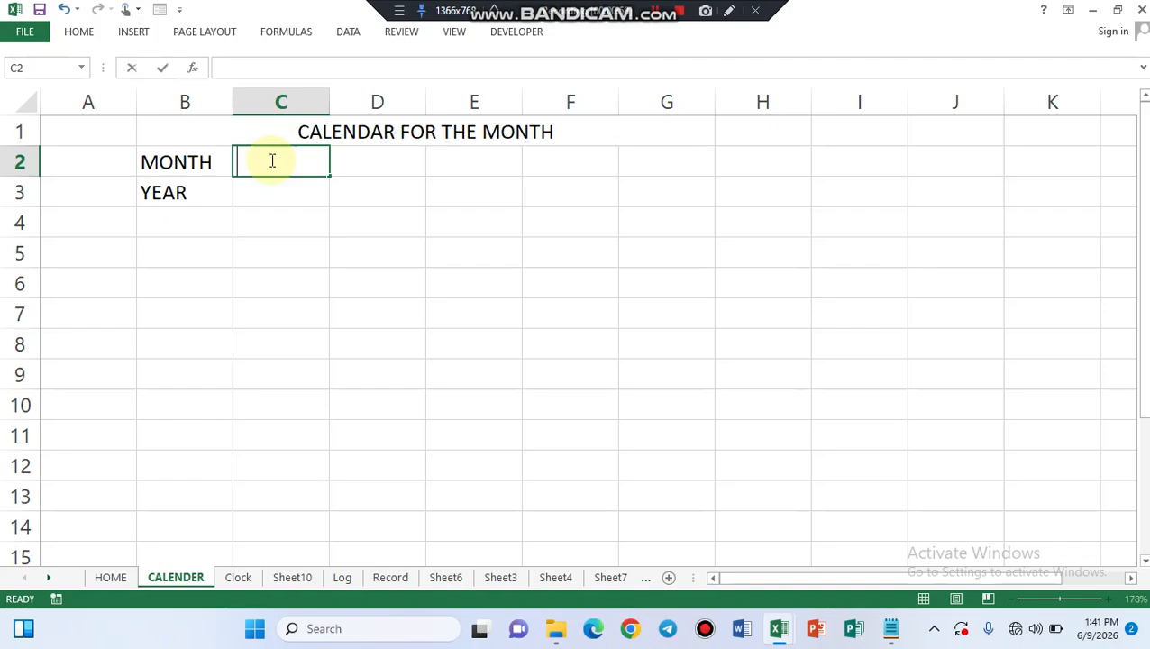
left_click(294, 188)
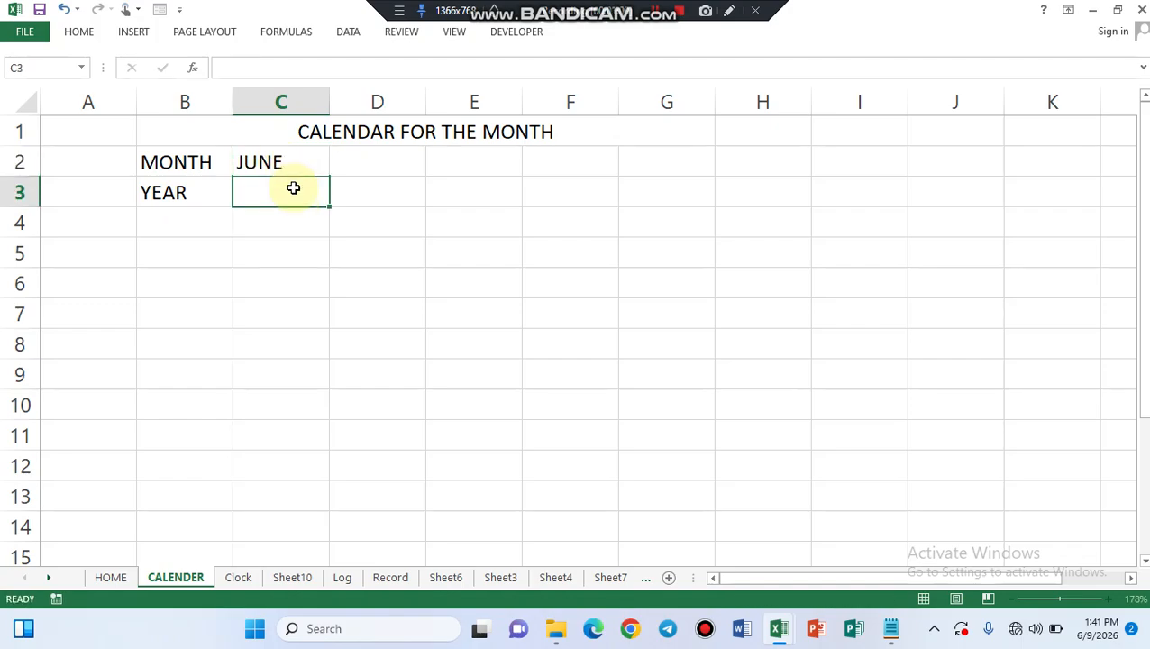
type("2026")
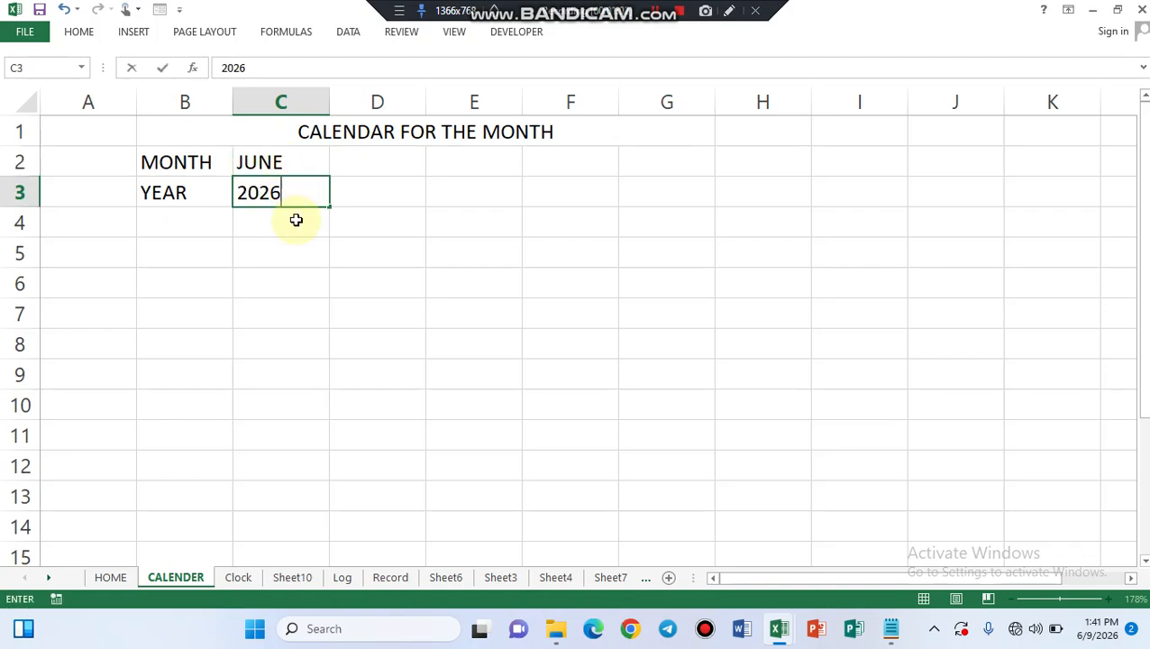
left_click(295, 219)
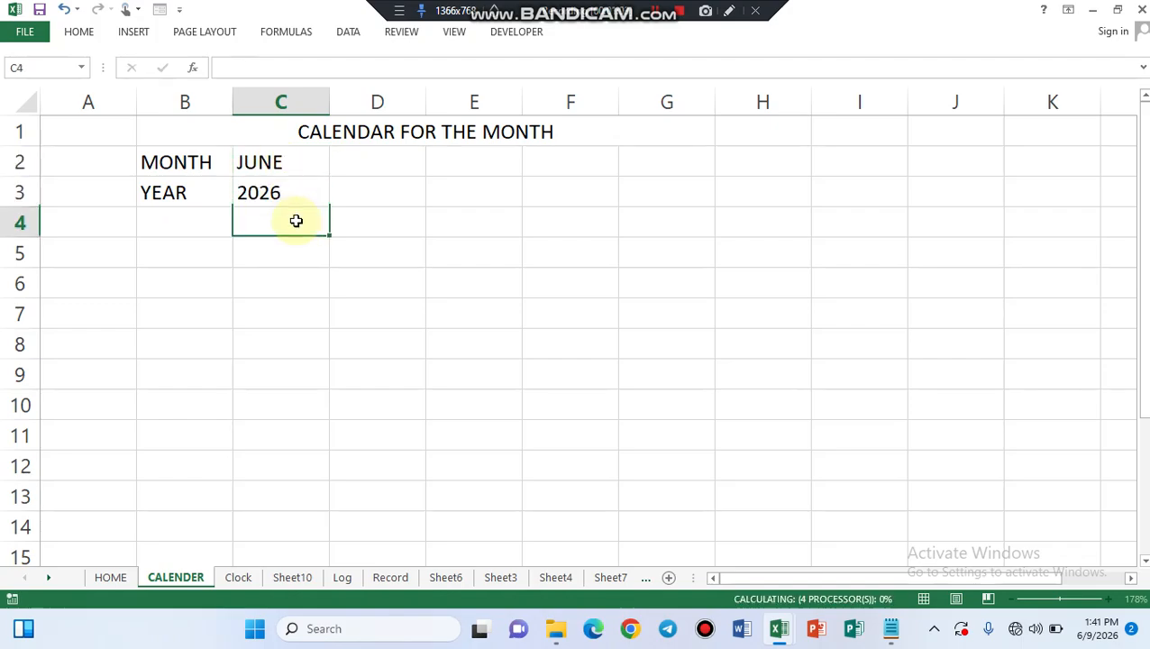
Add list data validation to C2 with the comma-separated months JANUARY through DECEMBER as its source
left_click(279, 163)
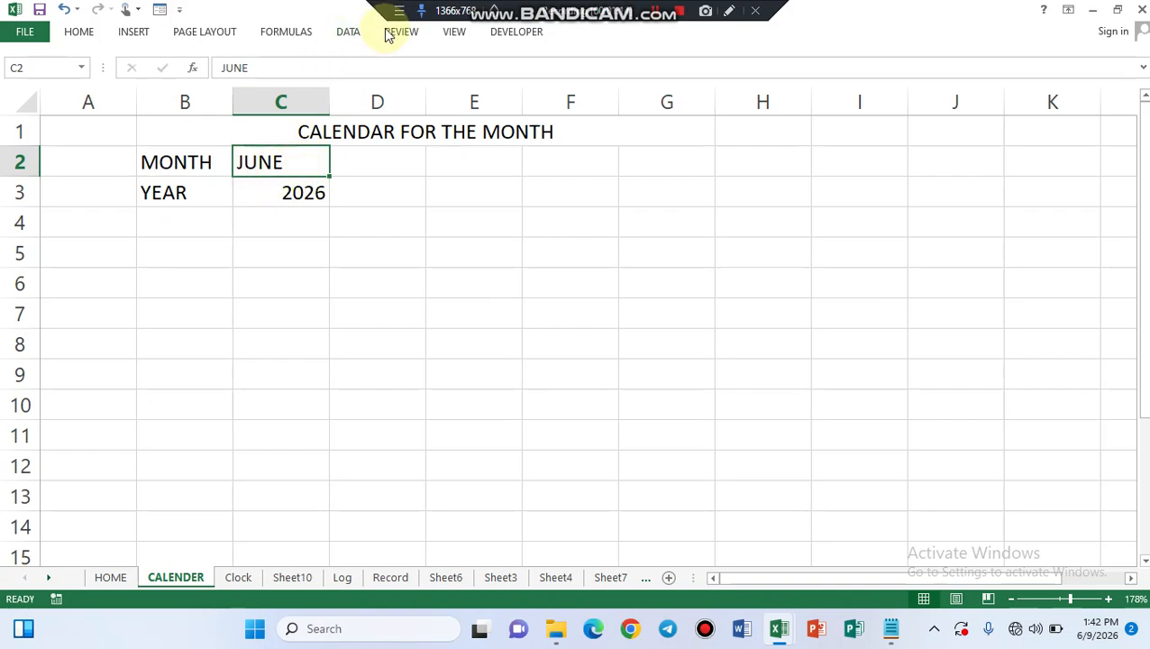
left_click(351, 34)
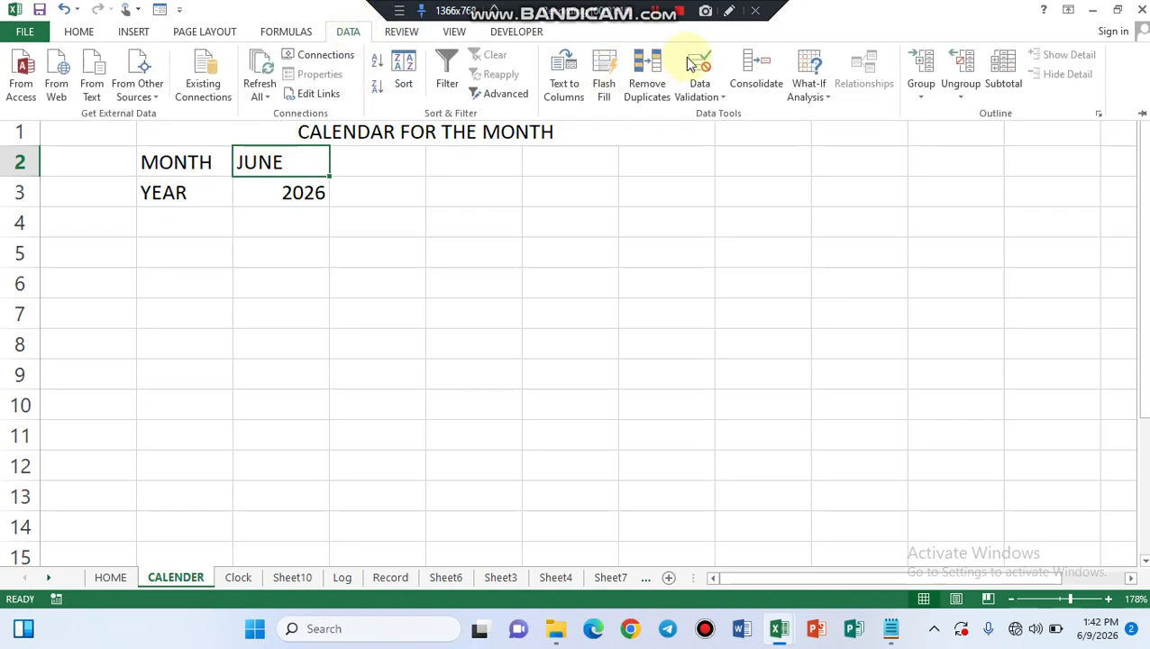
left_click(724, 99)
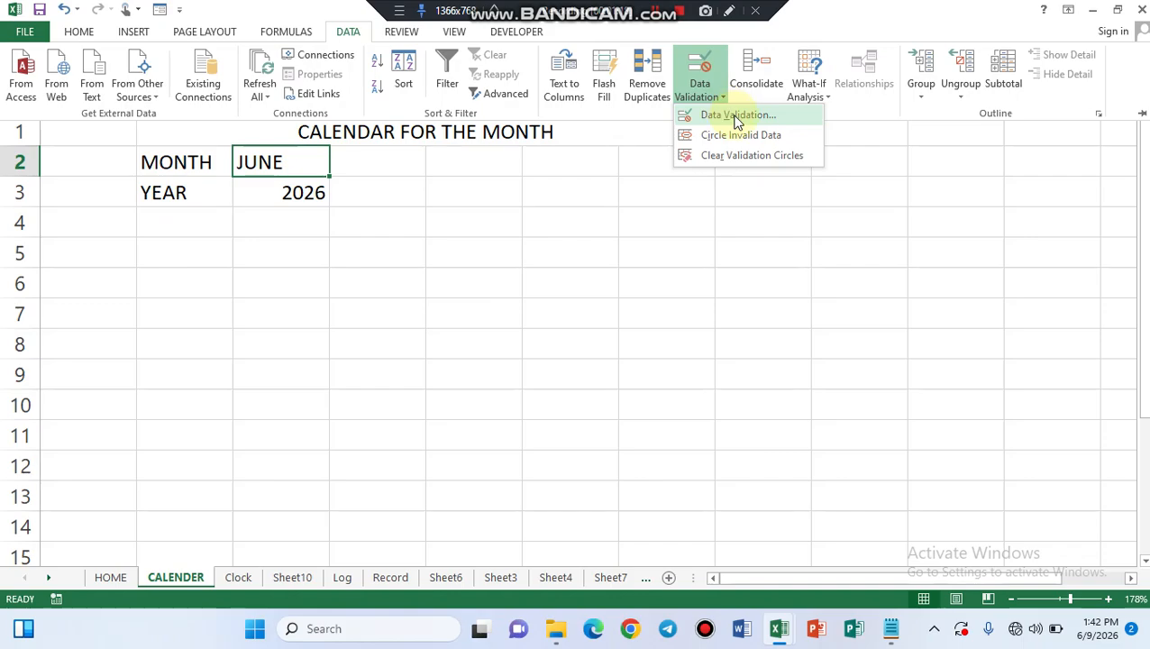
left_click(738, 117)
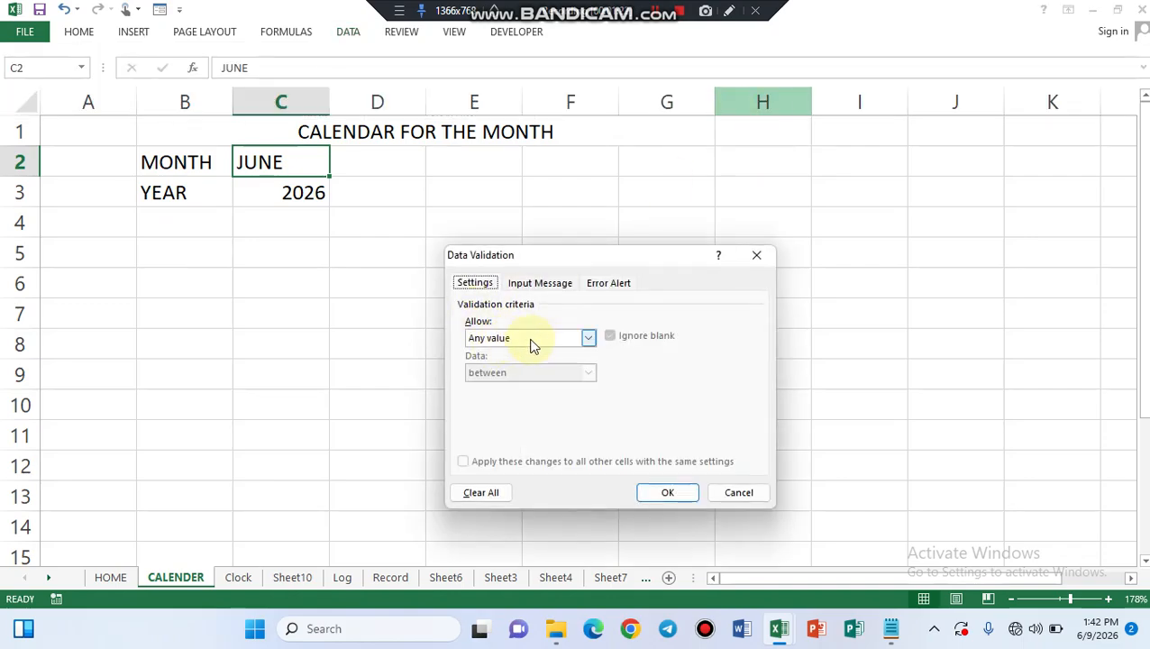
left_click(589, 341)
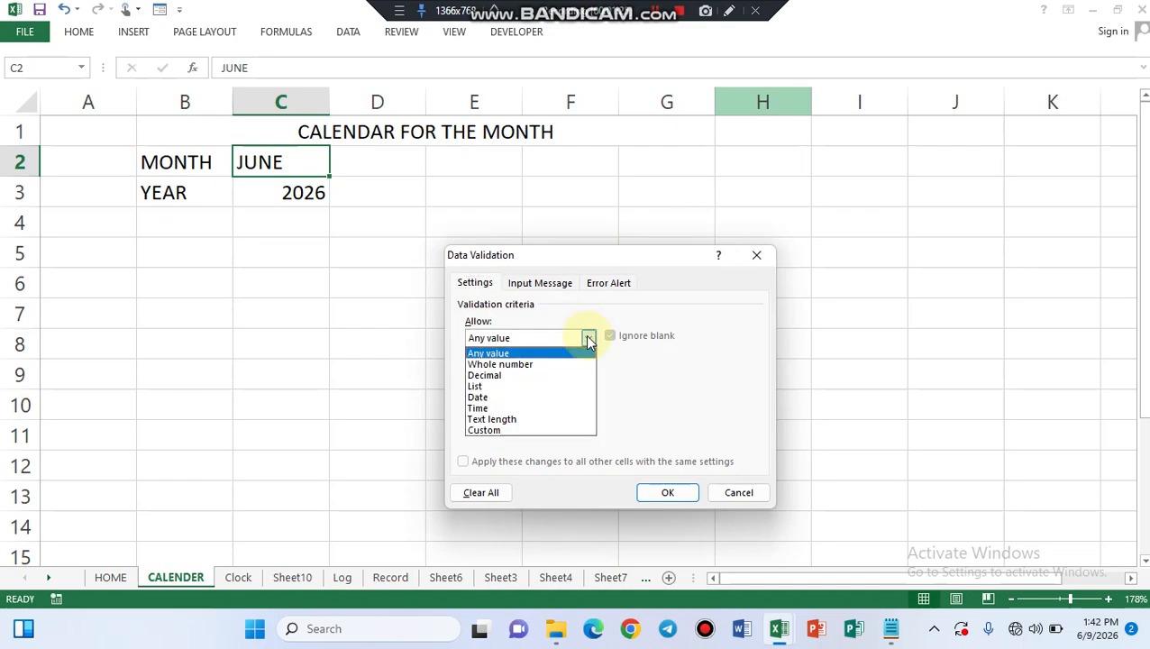
left_click(527, 388)
left_click(476, 406)
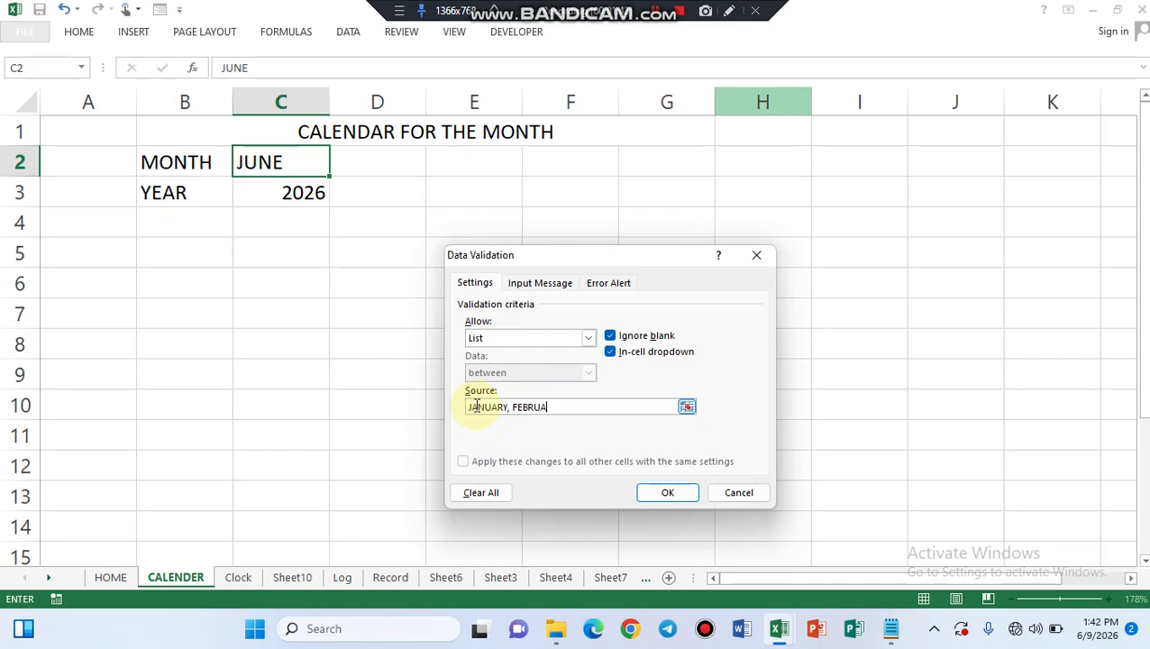
type("MAR")
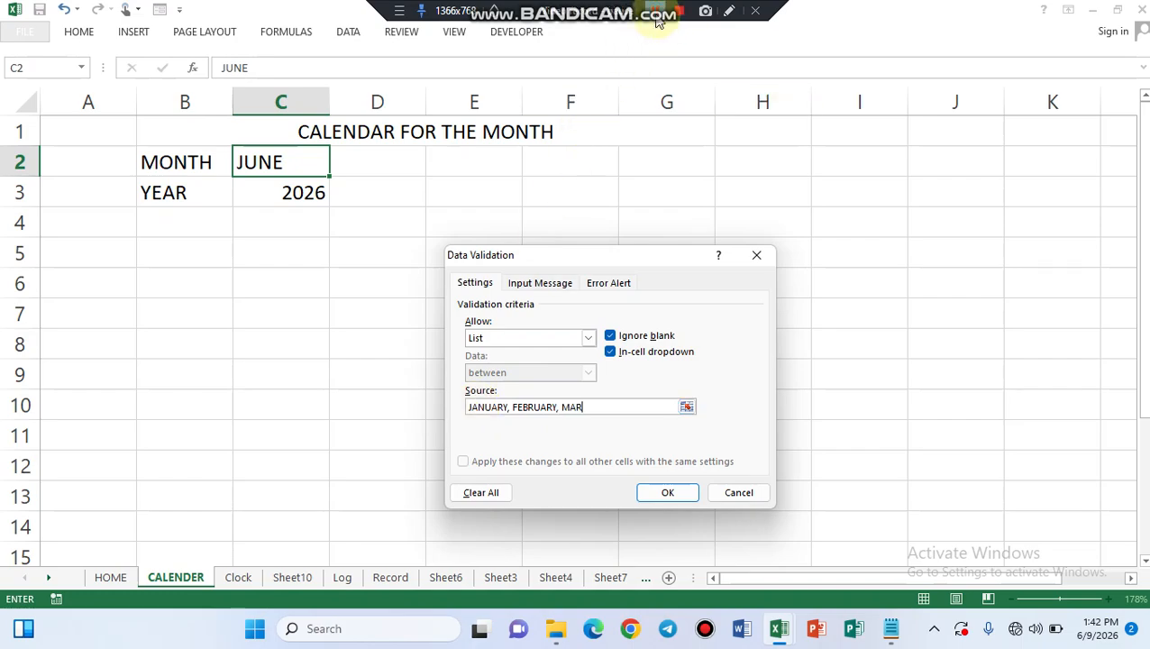
left_click(656, 16)
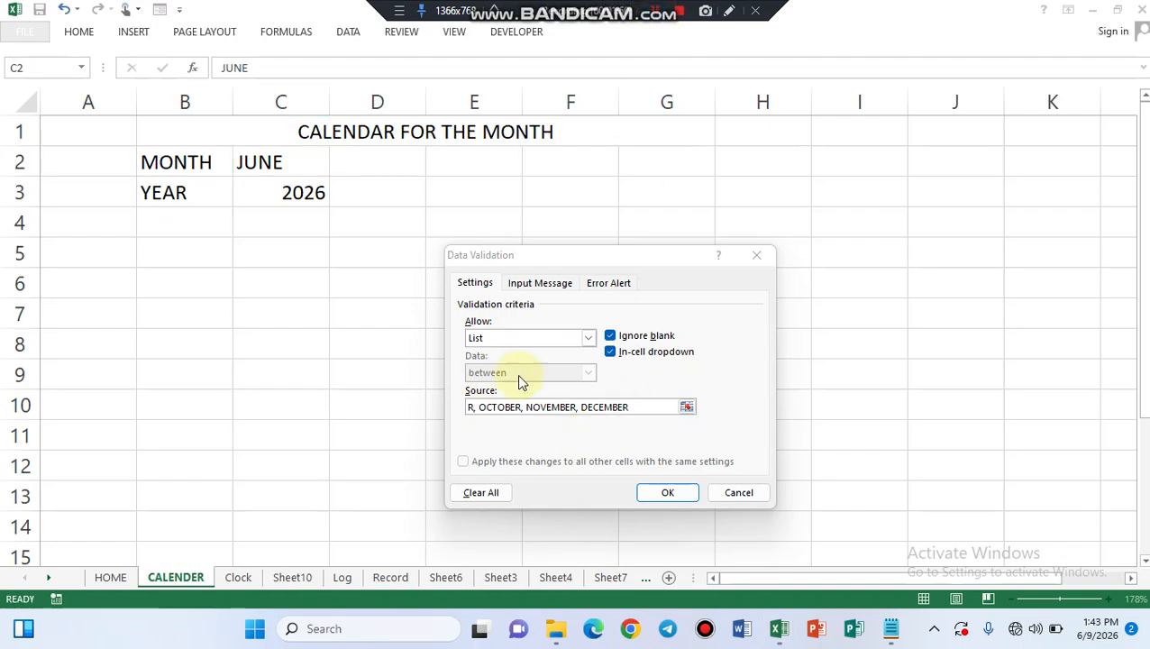
left_click(667, 494)
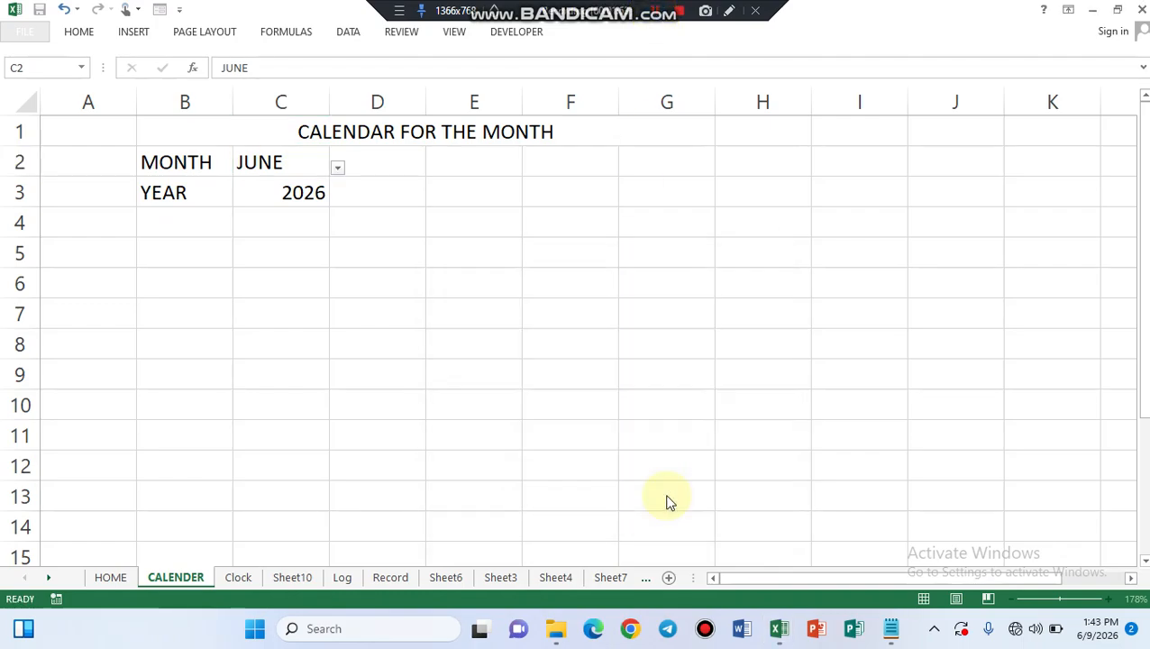
Choose JULY from the month dropdown list in C2
left_click(337, 171)
left_click(311, 227)
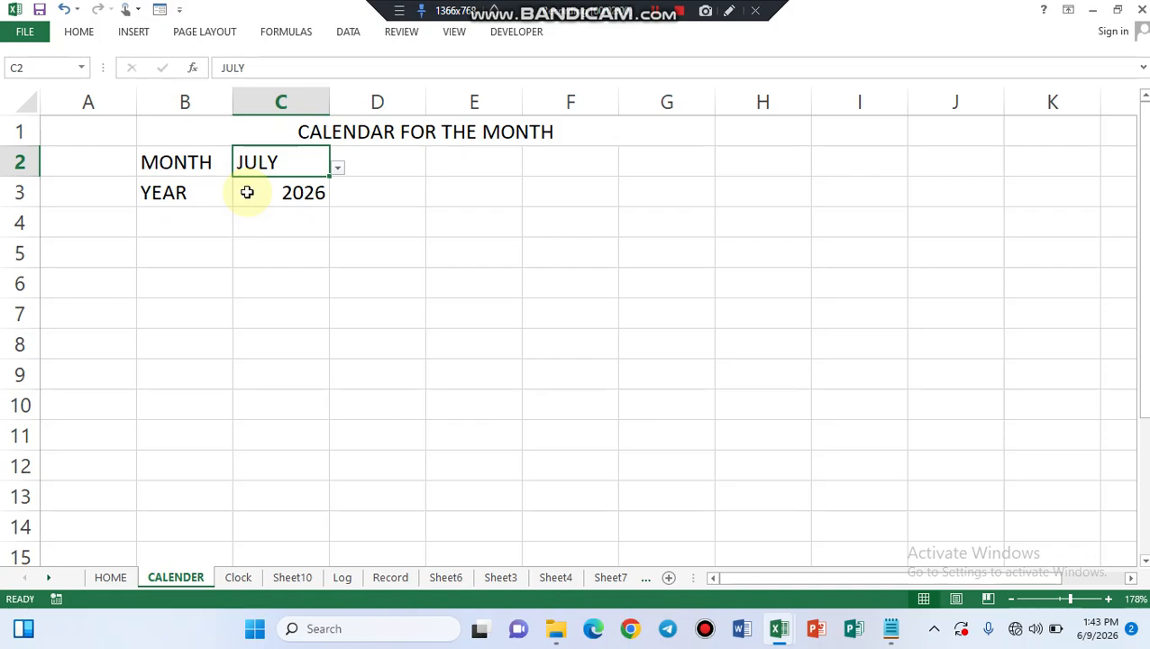
left_click(173, 226)
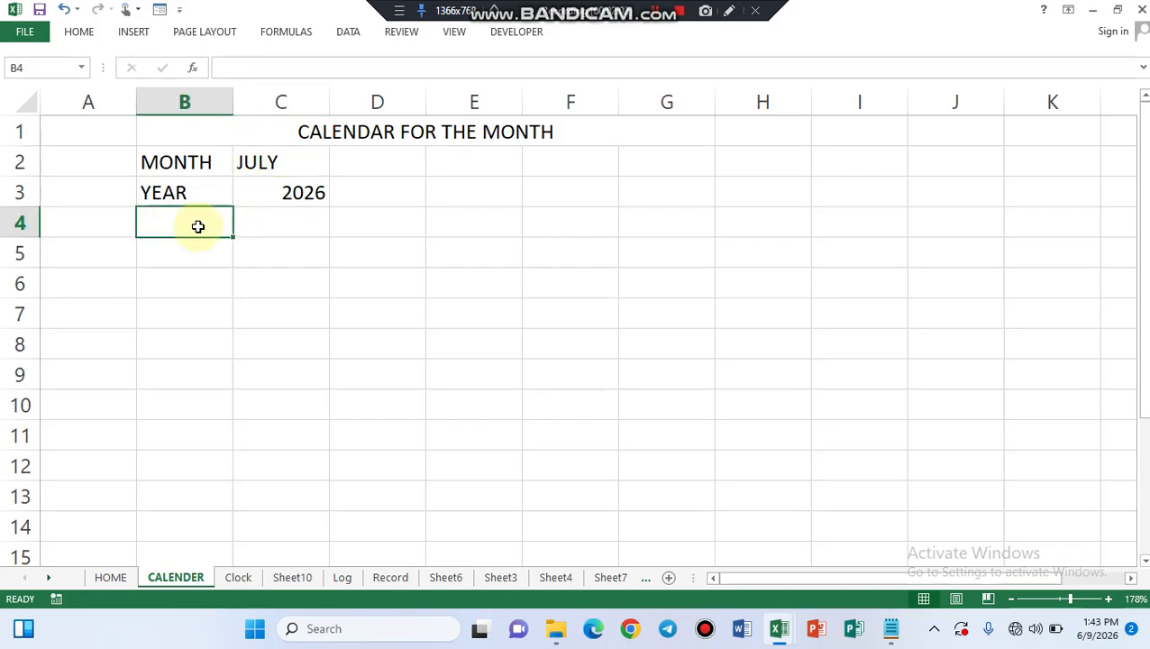
Enter SUN in B5 and fill the weekday headings across to SAT in H5
left_click(180, 253)
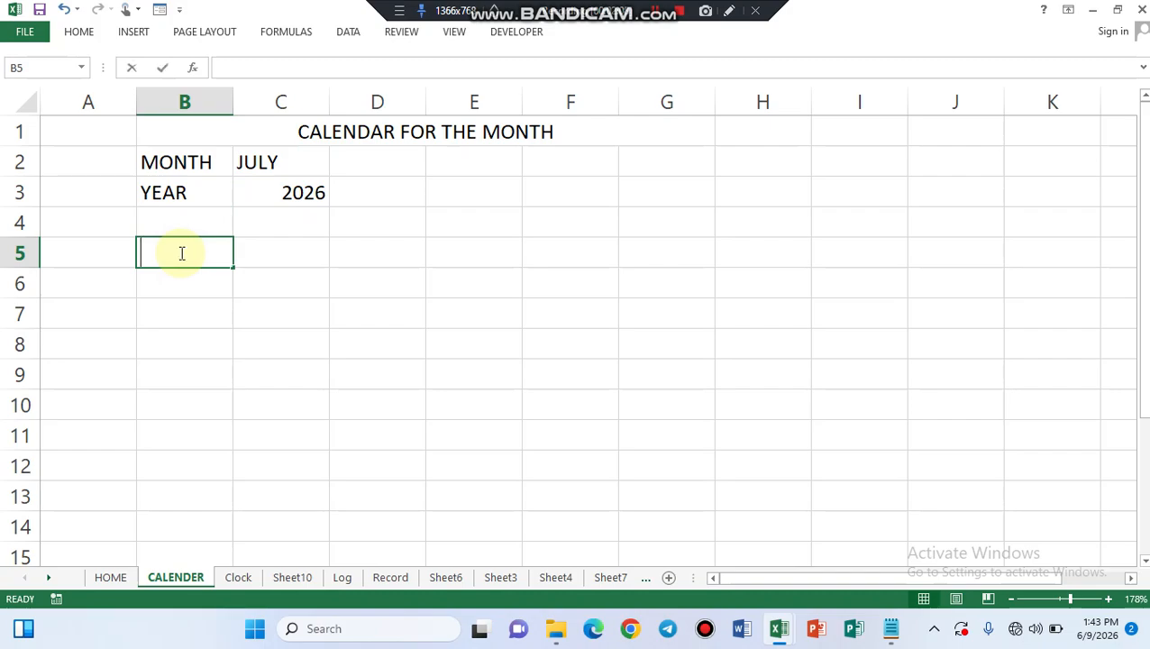
type("SUN")
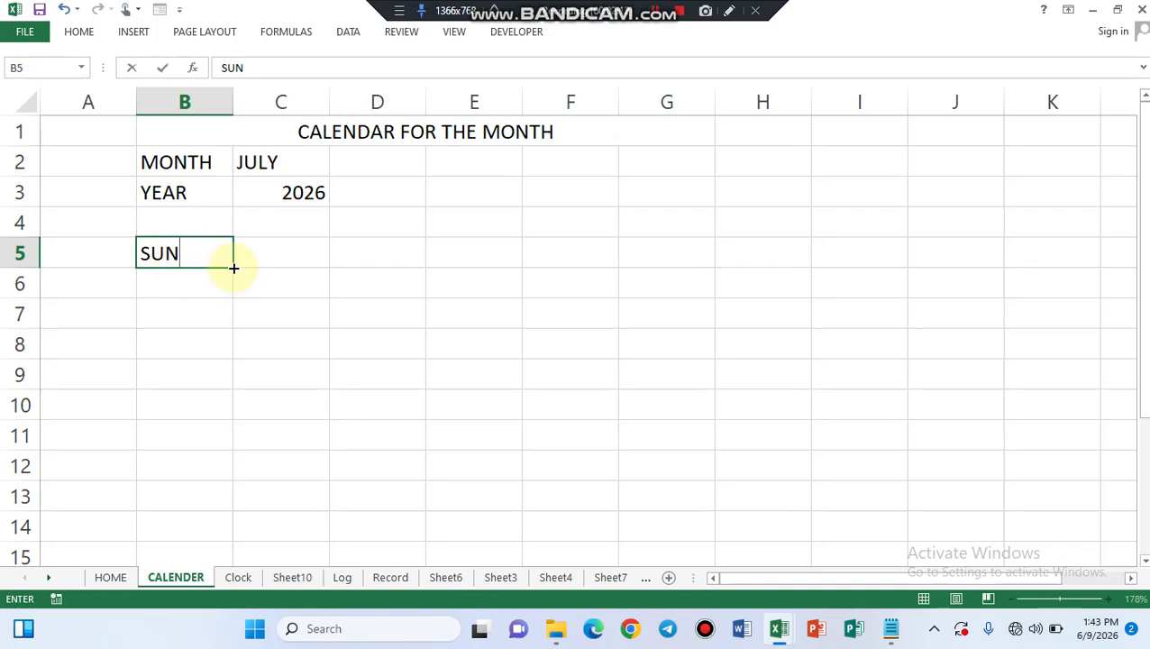
mouse_move(234, 268)
left_mouse_down()
mouse_move(459, 262)
mouse_move(696, 278)
mouse_move(866, 268)
mouse_move(826, 270)
left_mouse_up()
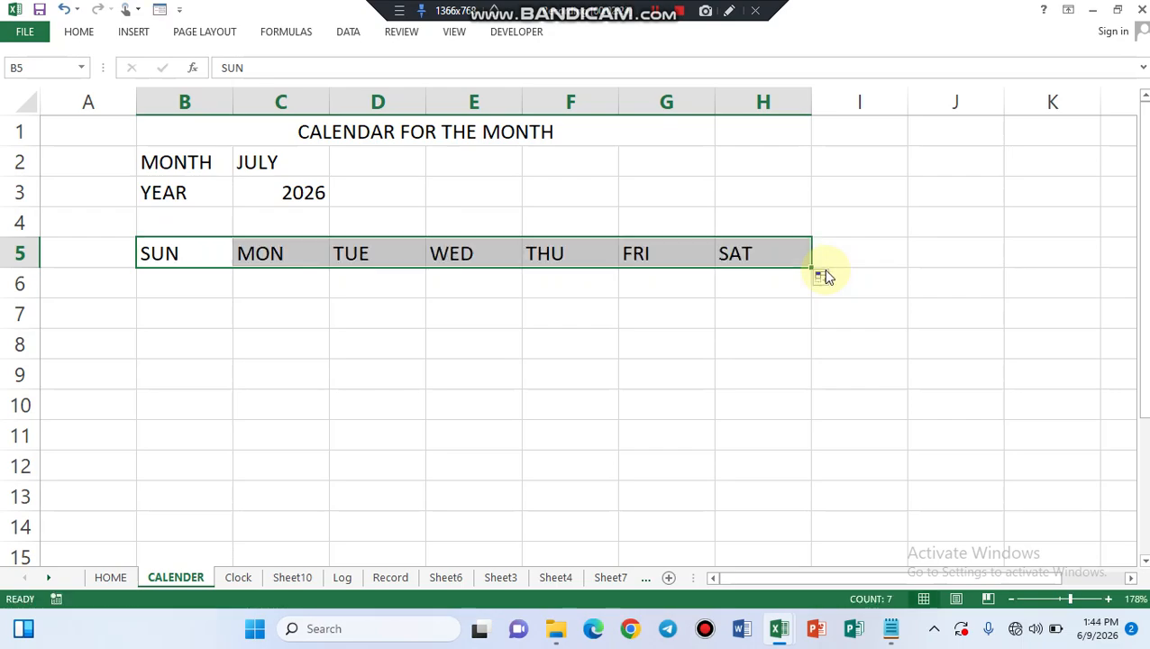
Apply all borders to the date grid range B6:H11 below the weekday headings
left_click(175, 283)
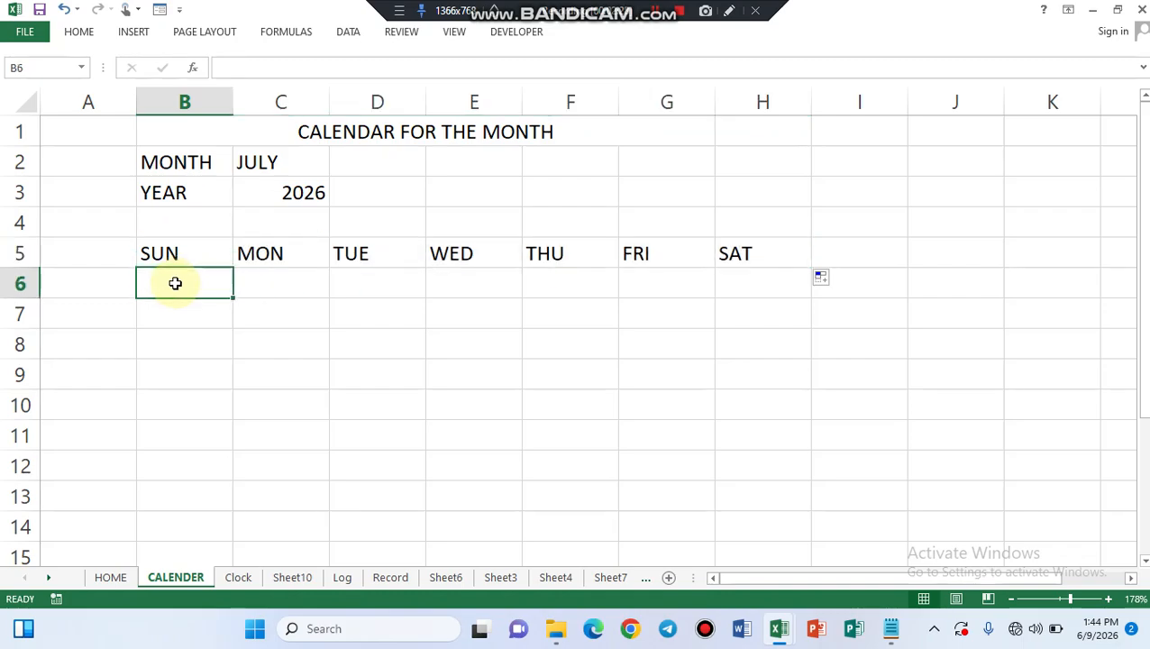
left_click_drag(175, 283, 765, 431)
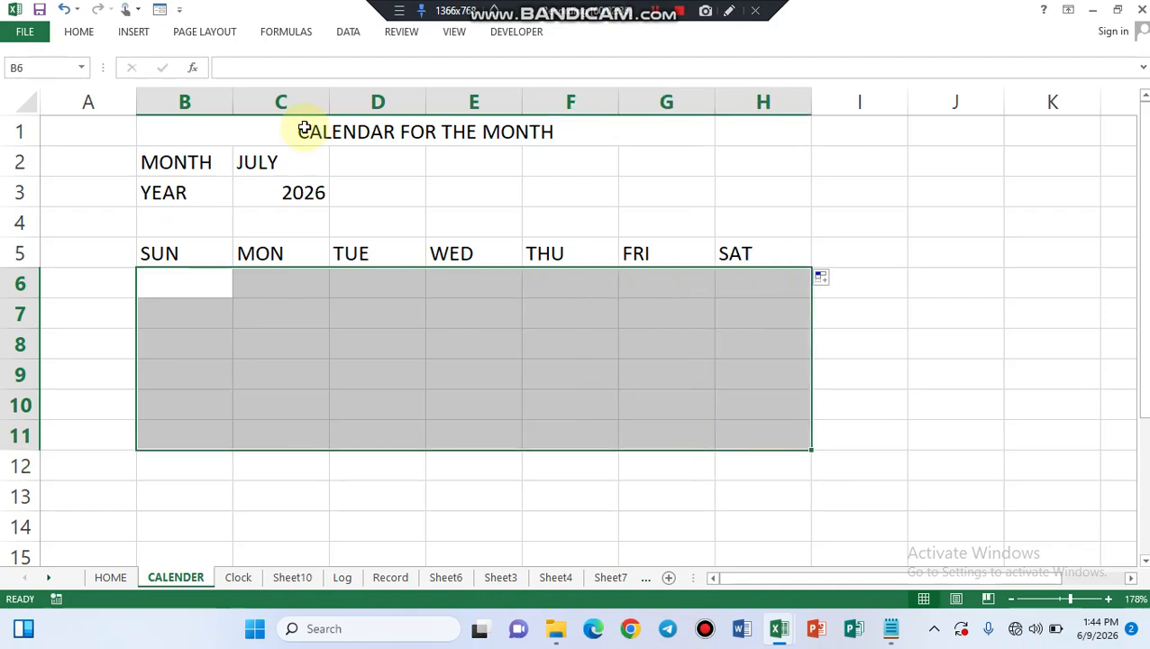
left_click(77, 30)
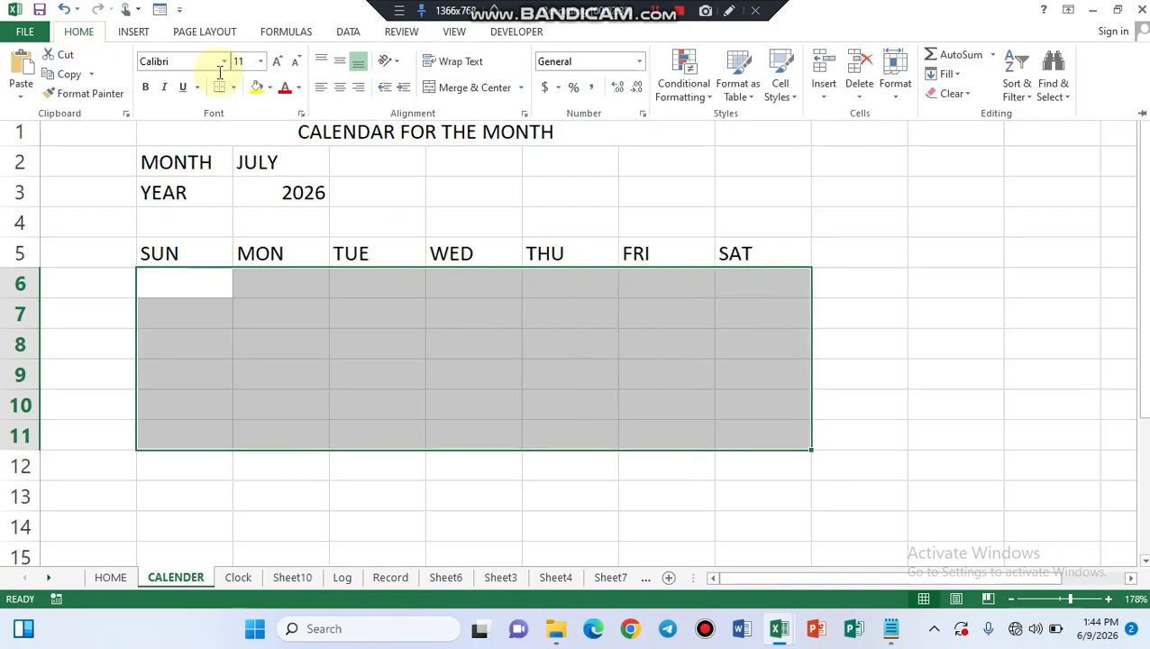
left_click(233, 87)
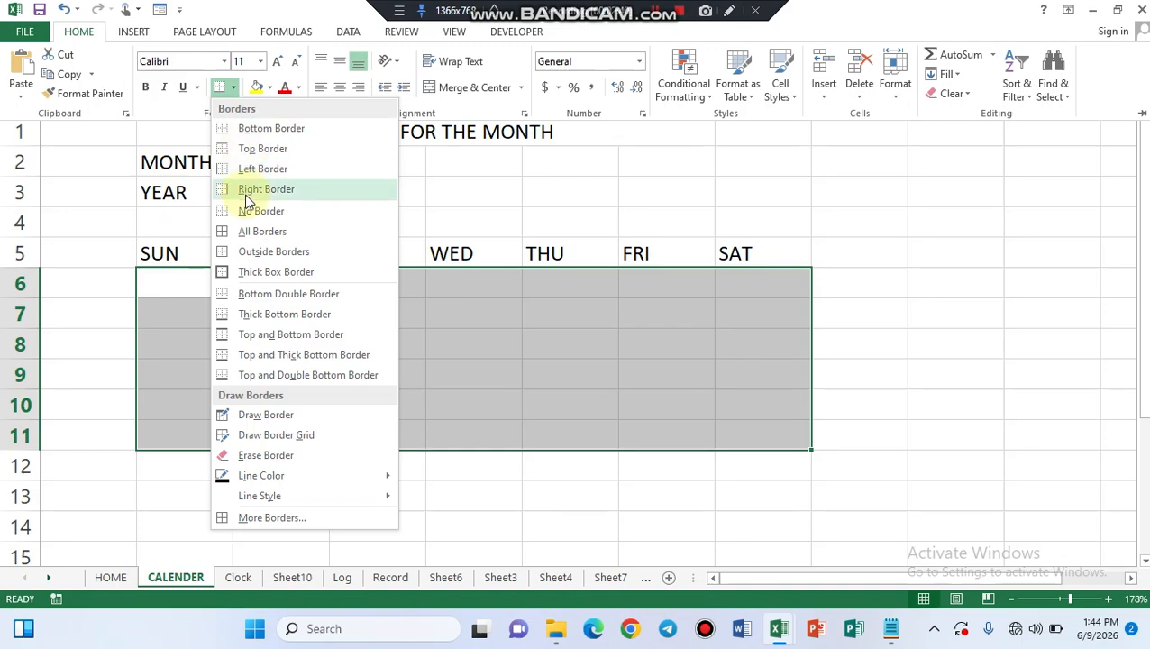
left_click(250, 236)
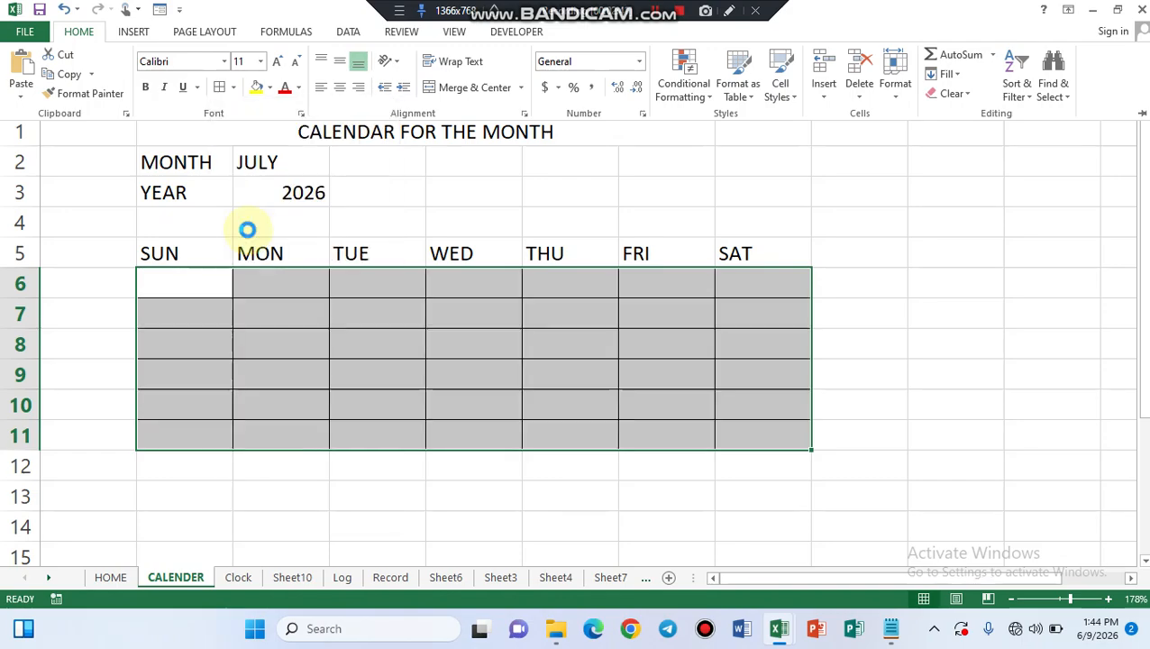
Format the weekday headings in B5:H5 with all borders, centered bold text and a light green fill
left_click(168, 245)
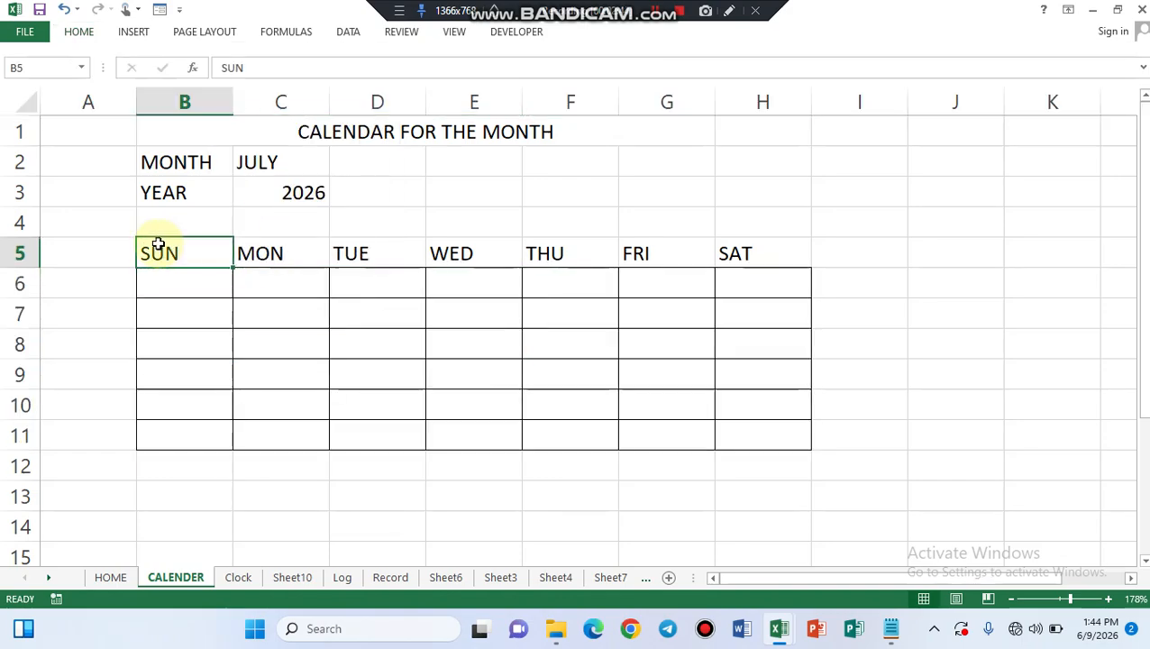
left_click_drag(170, 244, 764, 257)
left_click(78, 32)
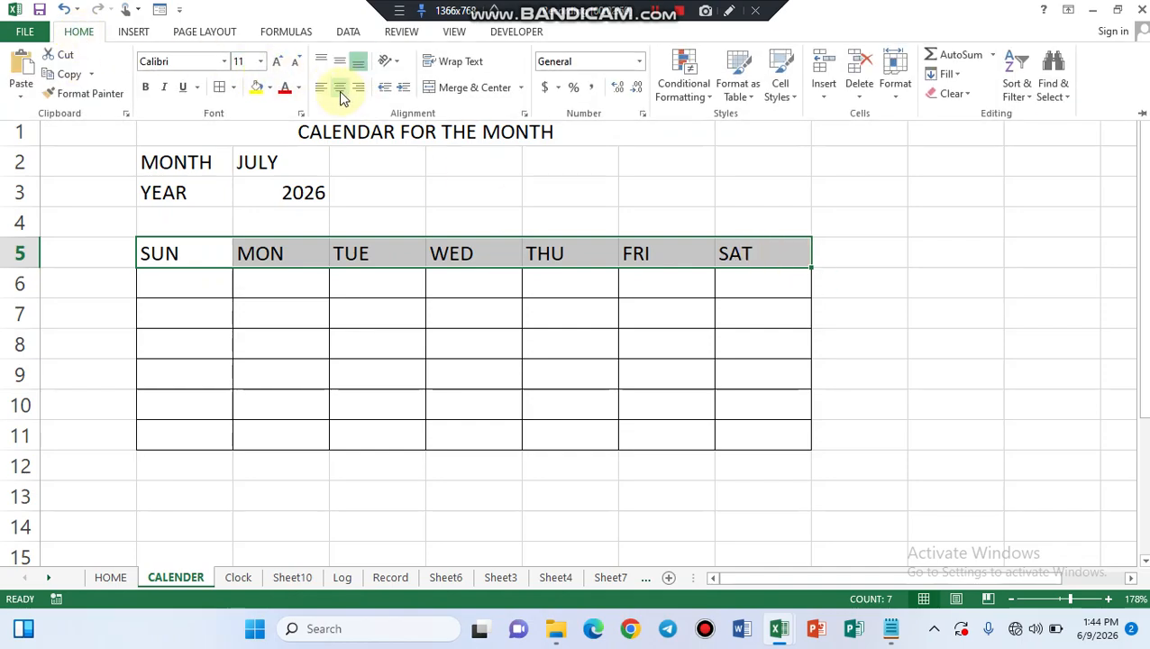
left_click(220, 88)
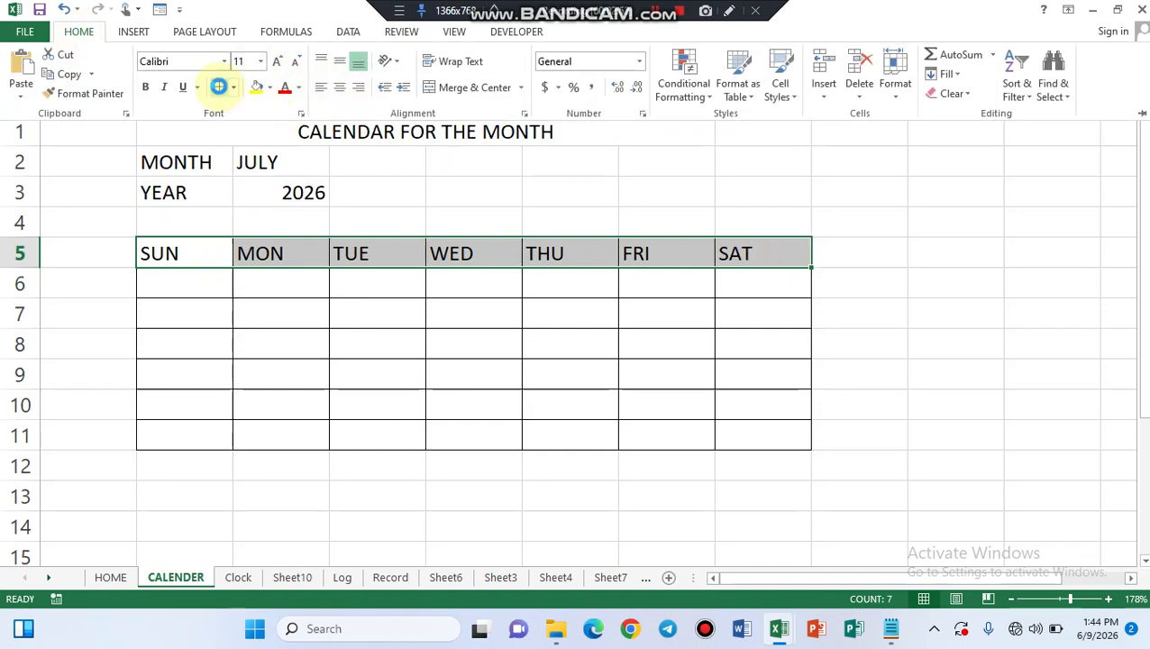
left_click(340, 87)
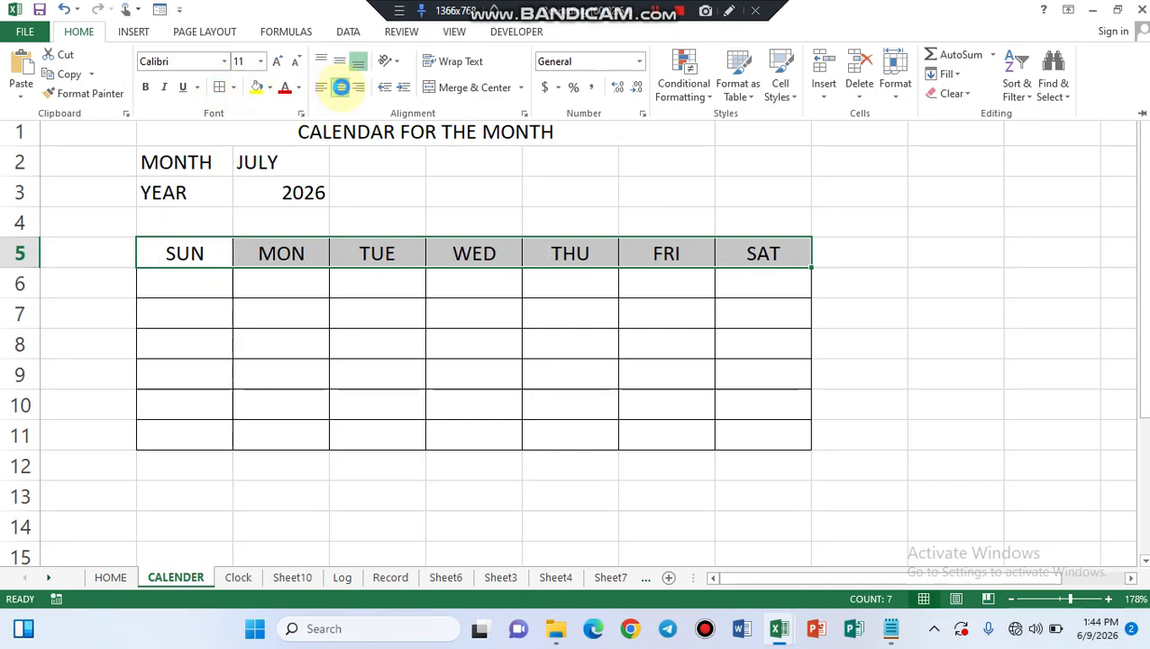
left_click(146, 86)
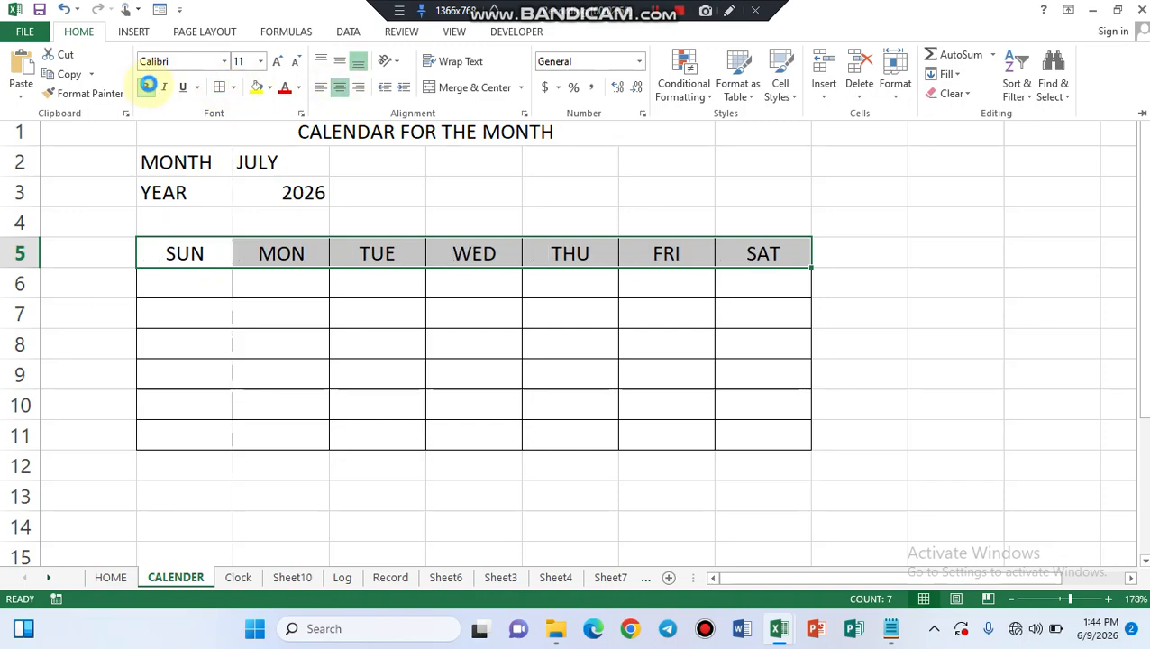
left_click(270, 89)
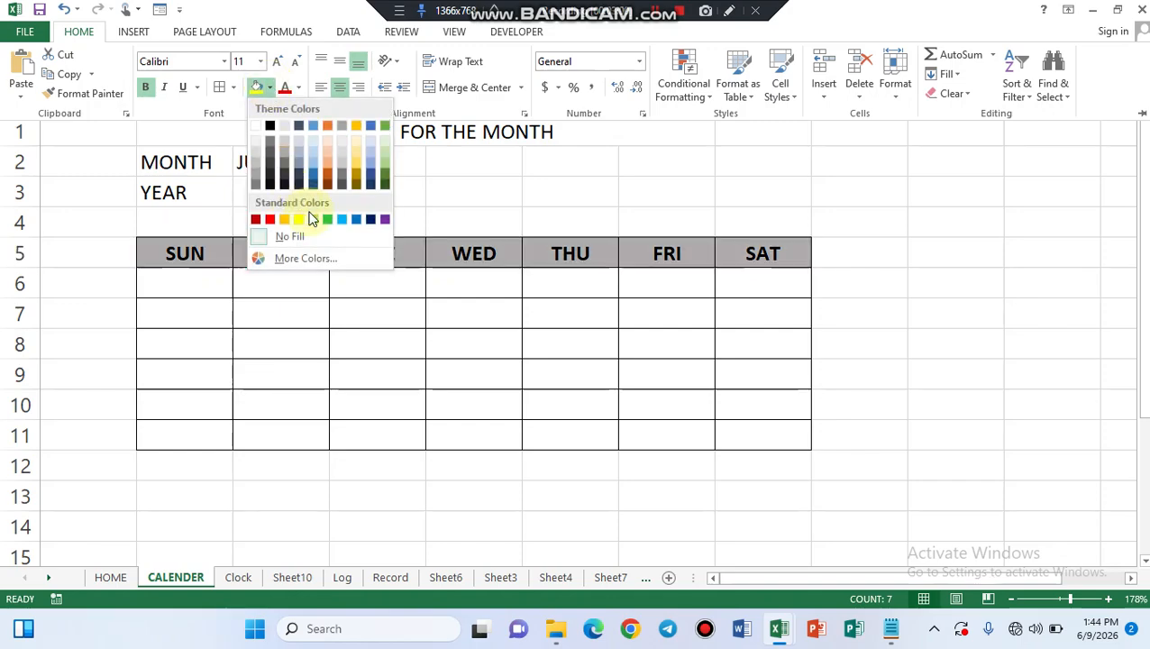
left_click(382, 162)
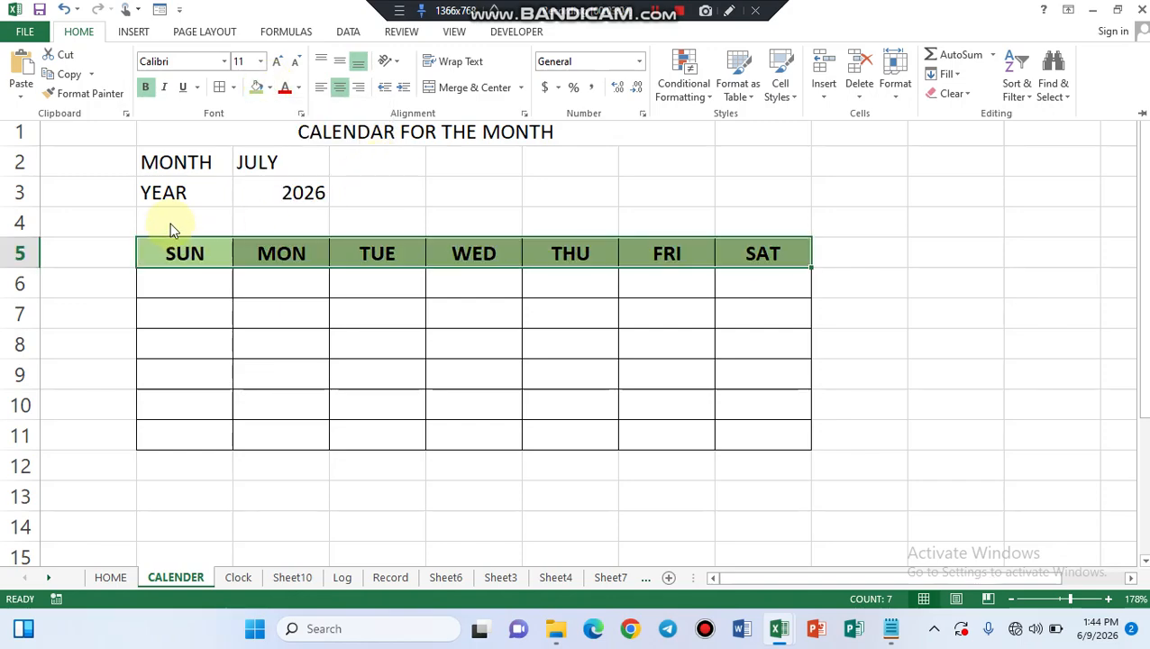
Merge and center the blank cells B4:H4 above the weekday headings
key("ctrl+F1")
left_click_drag(170, 221, 765, 218)
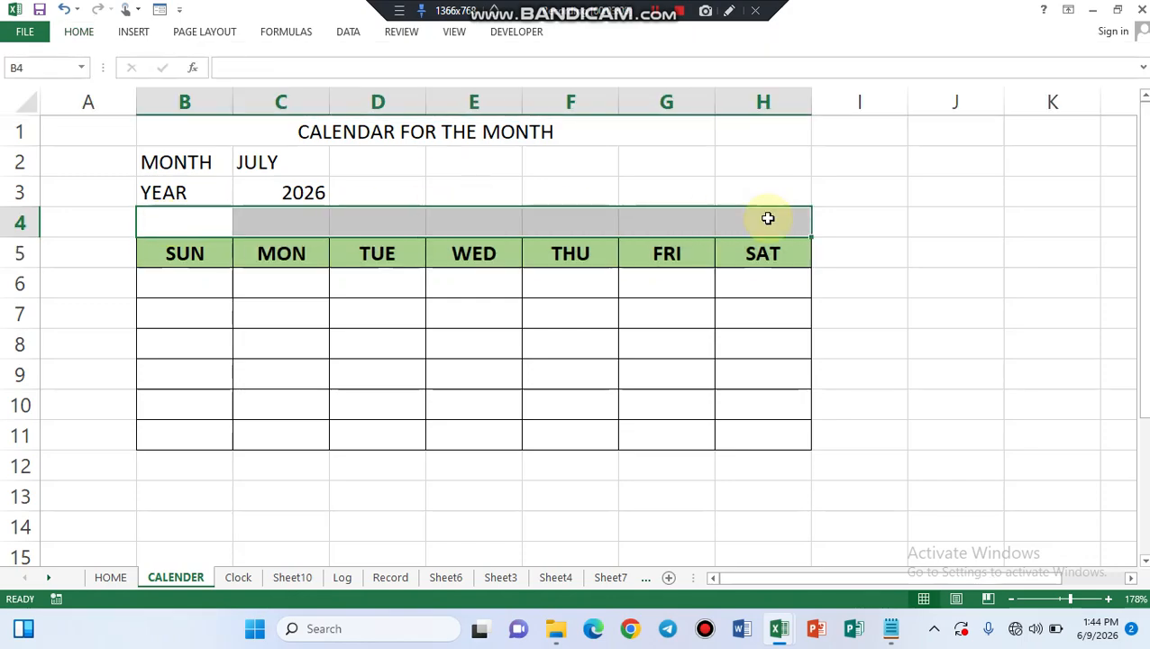
left_click(78, 36)
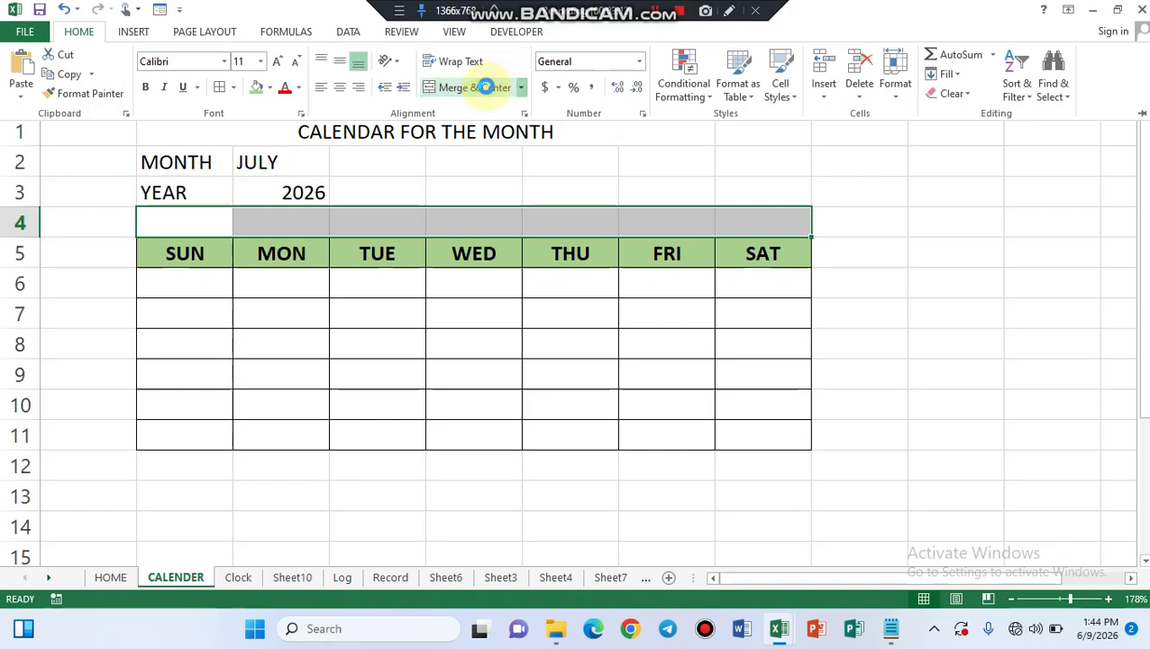
left_click(486, 88)
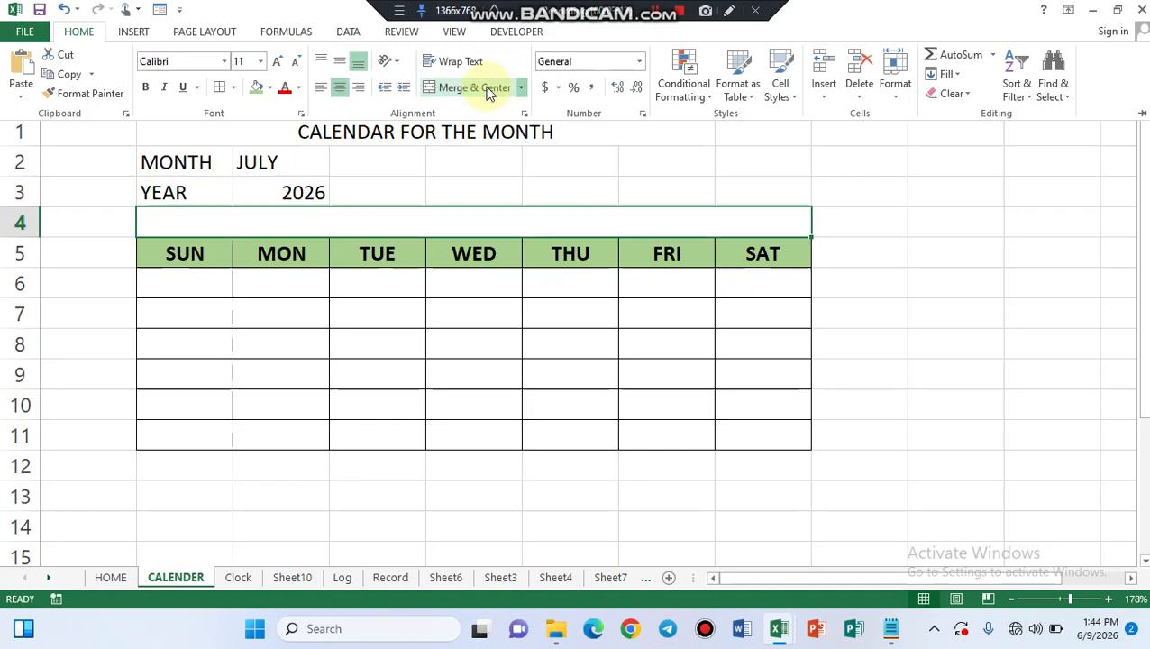
Set the merged cell B4 to bold Times New Roman at size 16
left_click(225, 62)
type("Times New Roma")
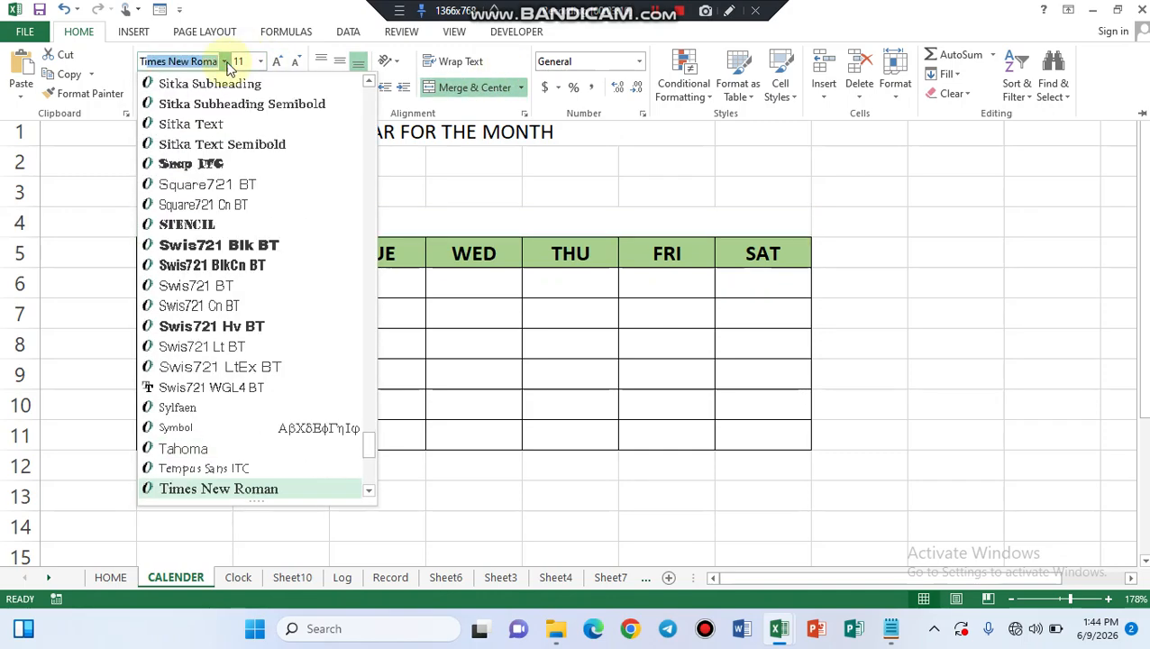
key("Return")
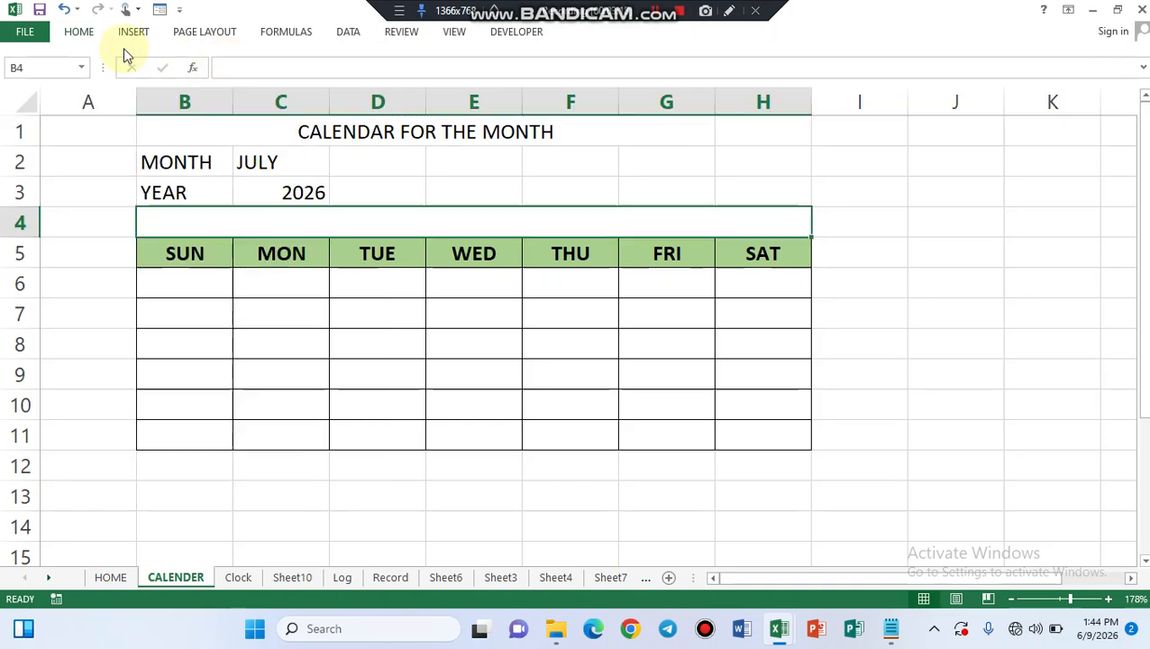
left_click(79, 36)
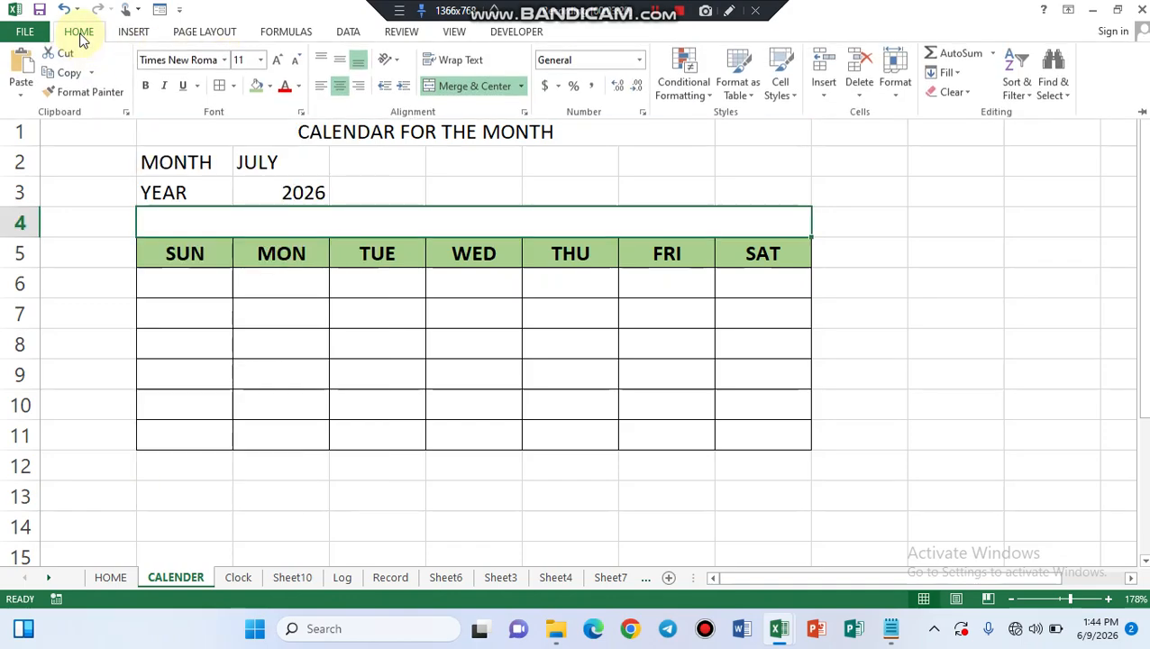
left_click(281, 58)
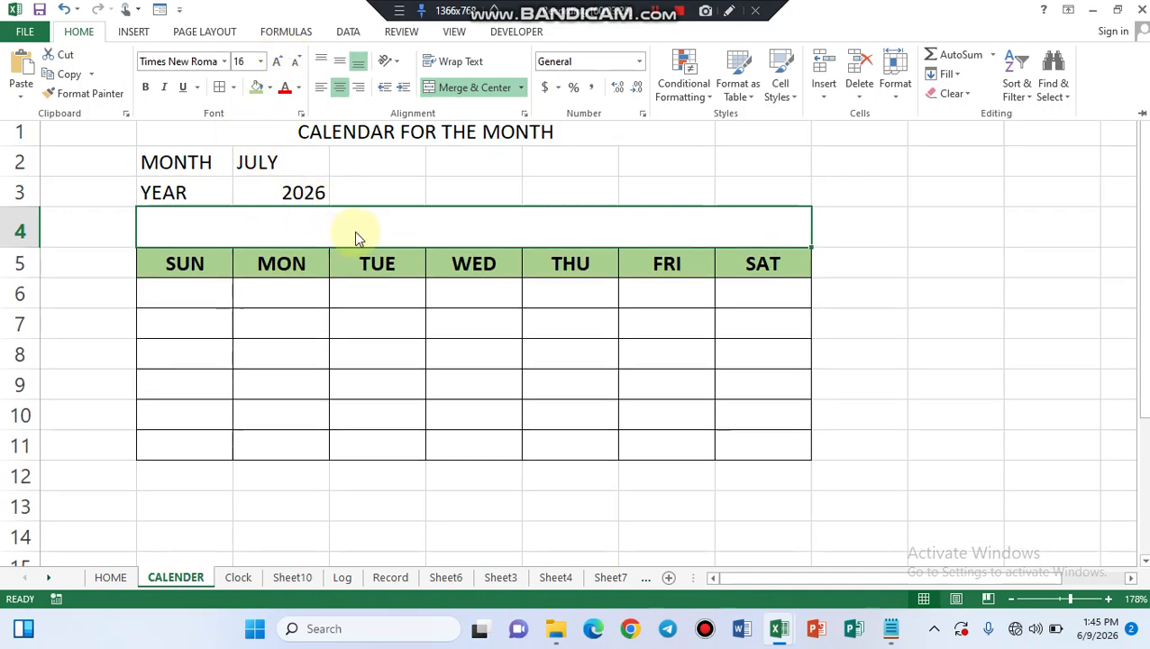
left_click(145, 87)
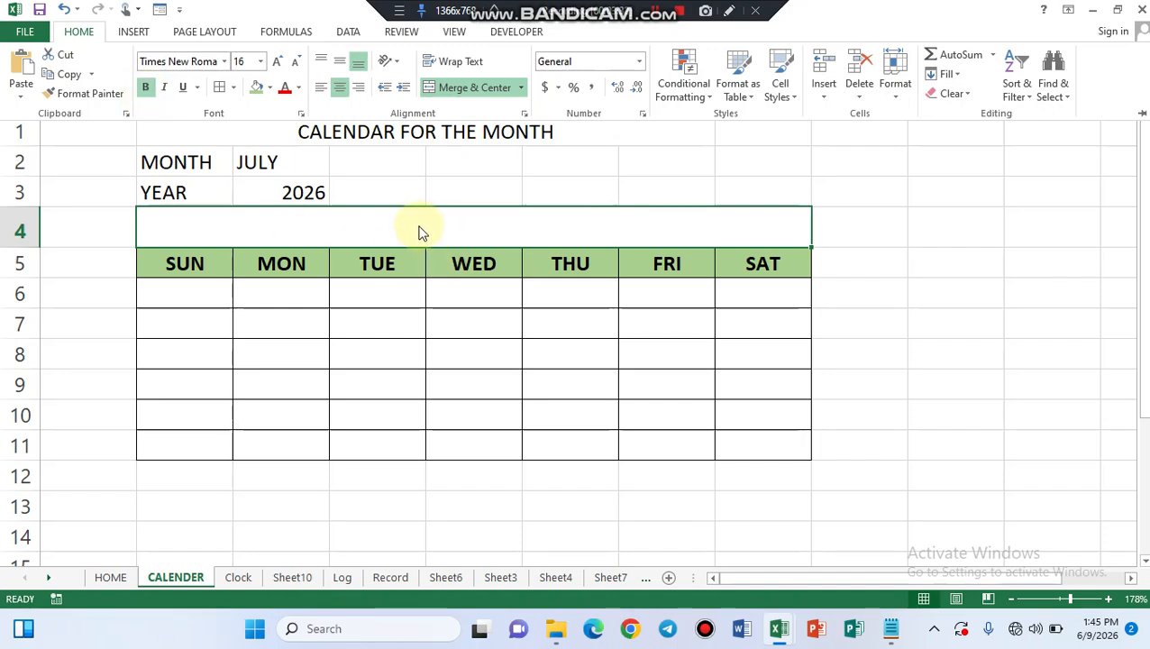
Begin a DATEVALUE formula in merged cell B4 with 1 as the day
key("ctrl+F1")
type("=DATE")
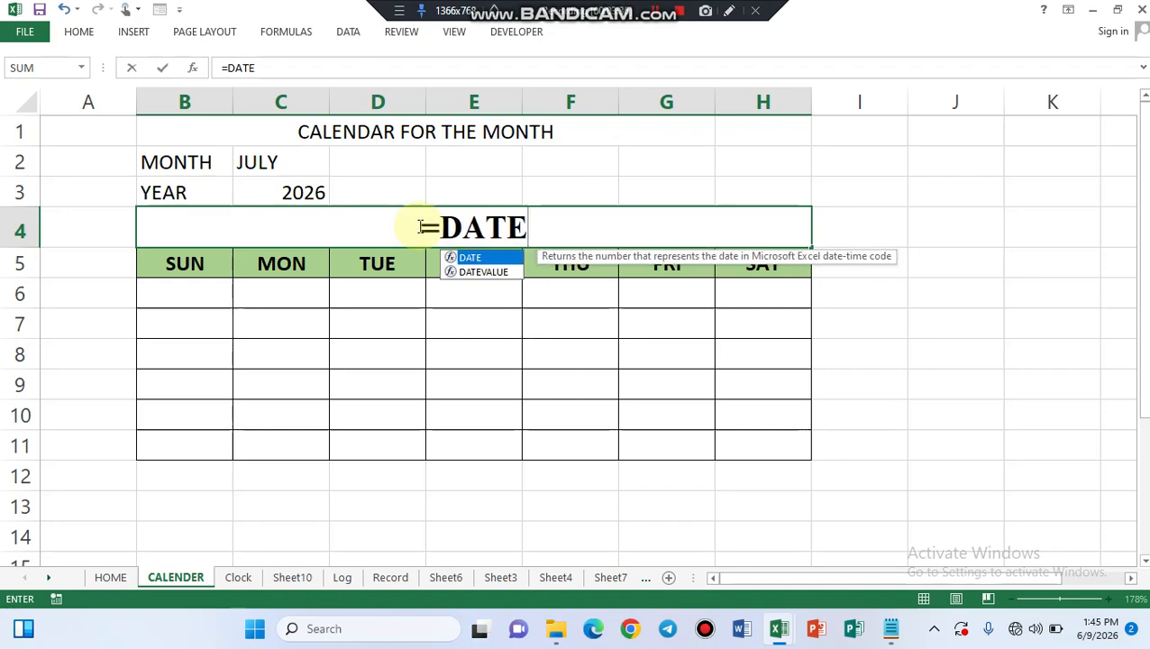
double_click(462, 271)
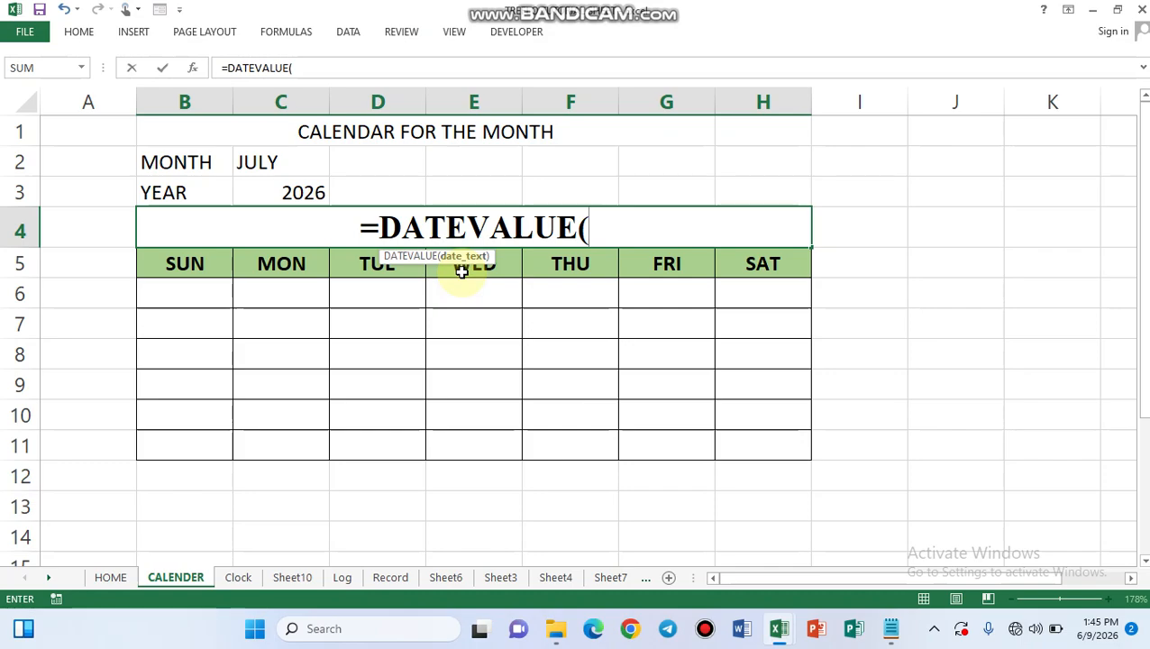
type("1")
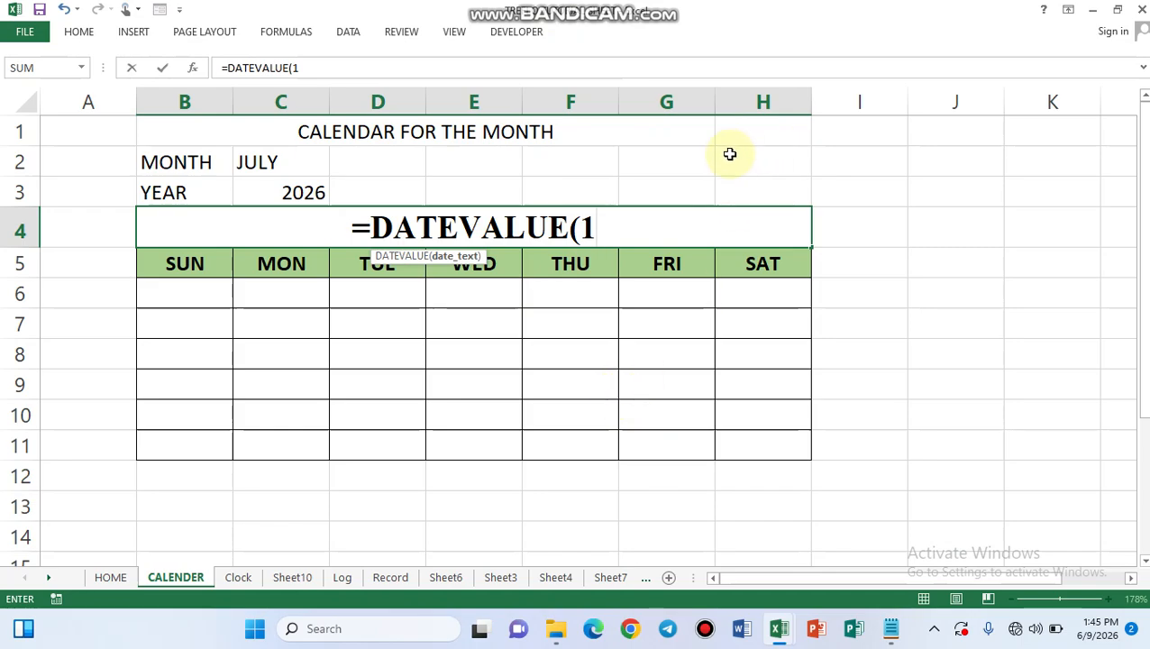
left_click(1094, 18)
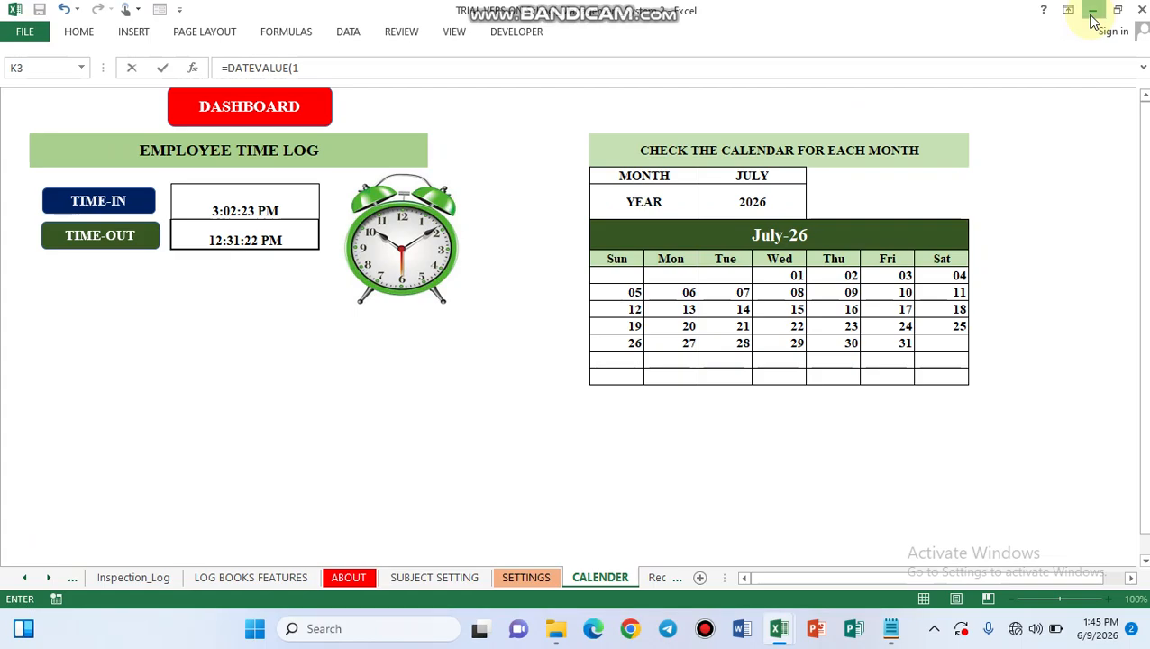
left_click(1093, 16)
left_click(655, 12)
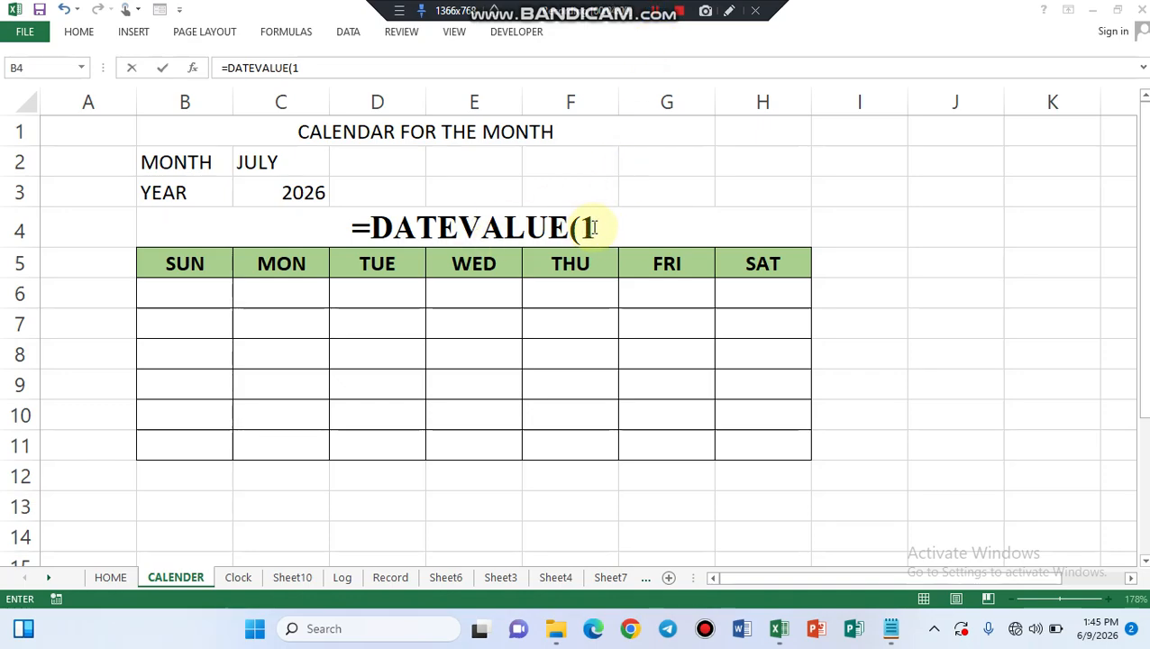
Complete the B4 formula as =DATEVALUE(1&C2&C3), joining the day with the month and year cells
left_click(594, 227)
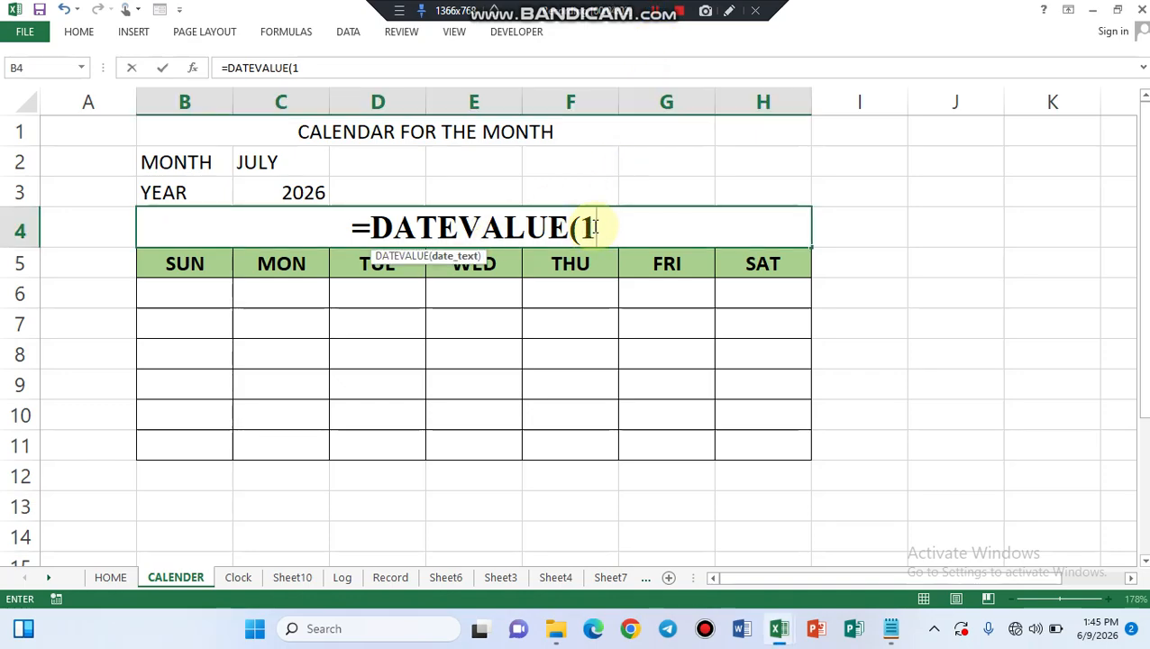
type("&")
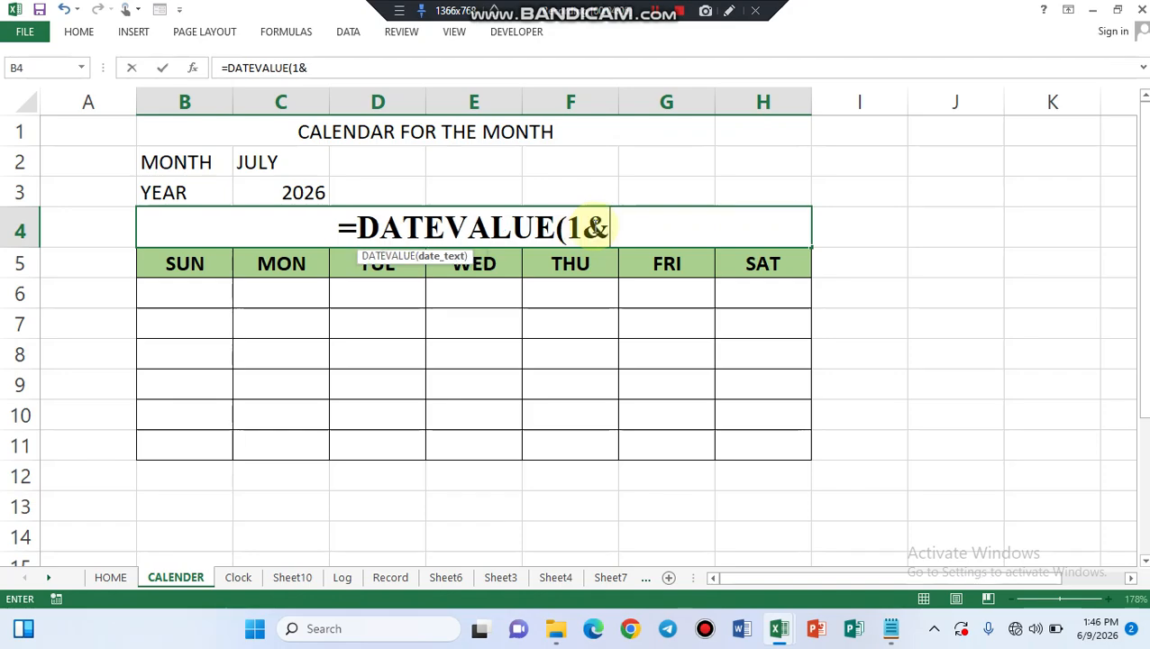
left_click(285, 163)
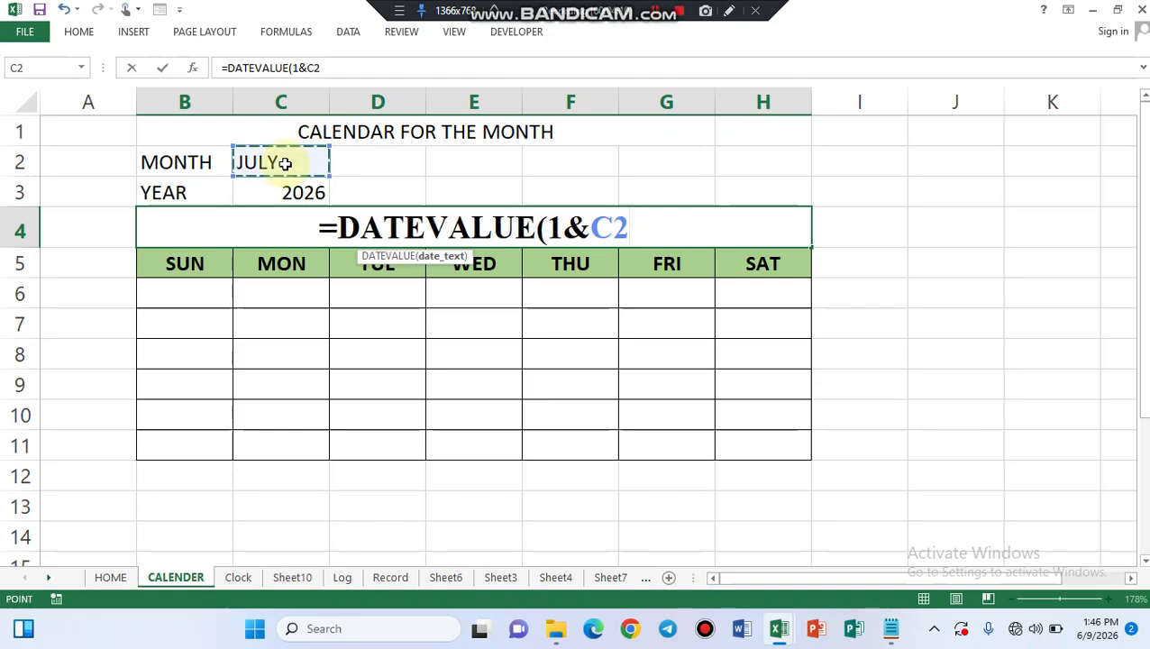
type("&")
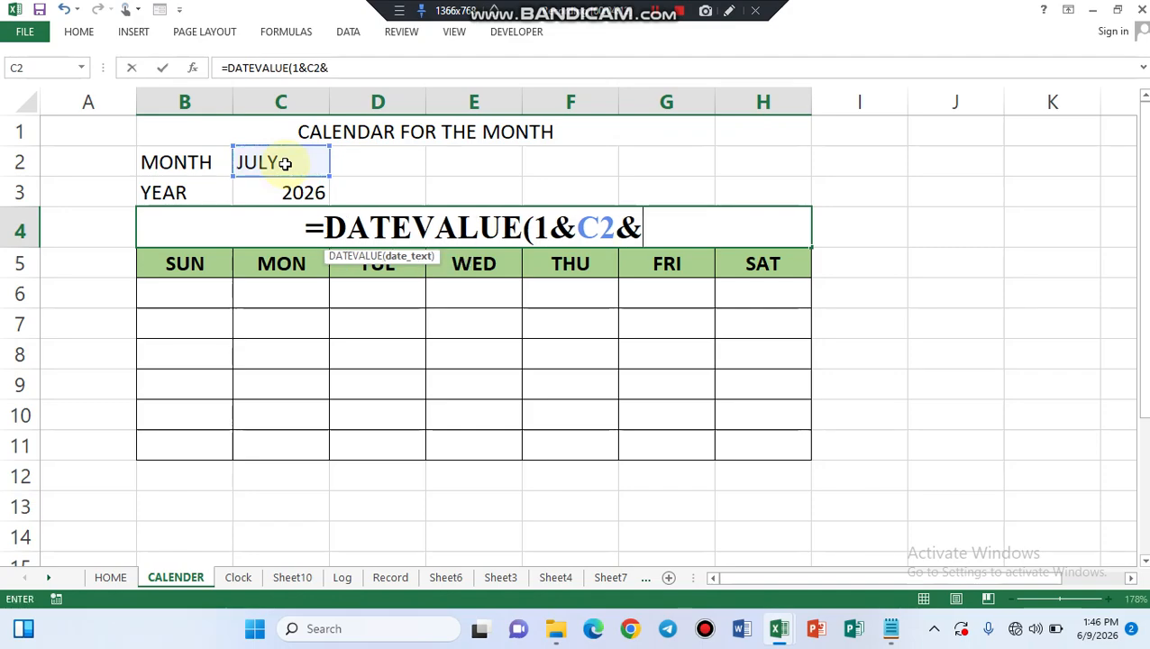
left_click(288, 193)
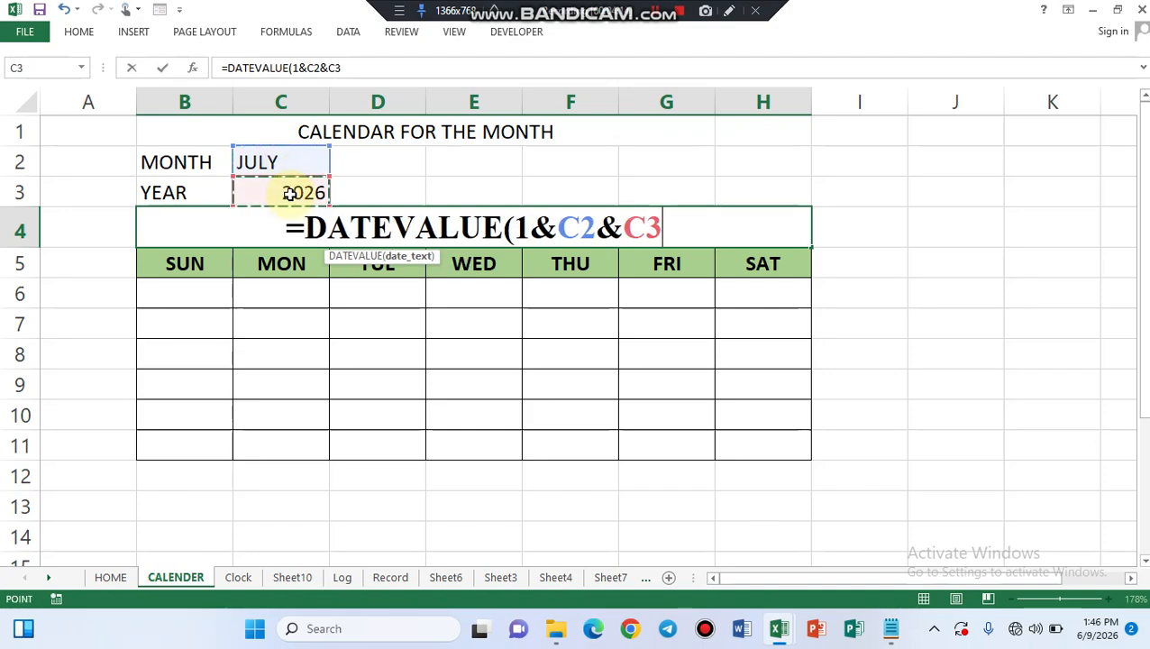
type(")")
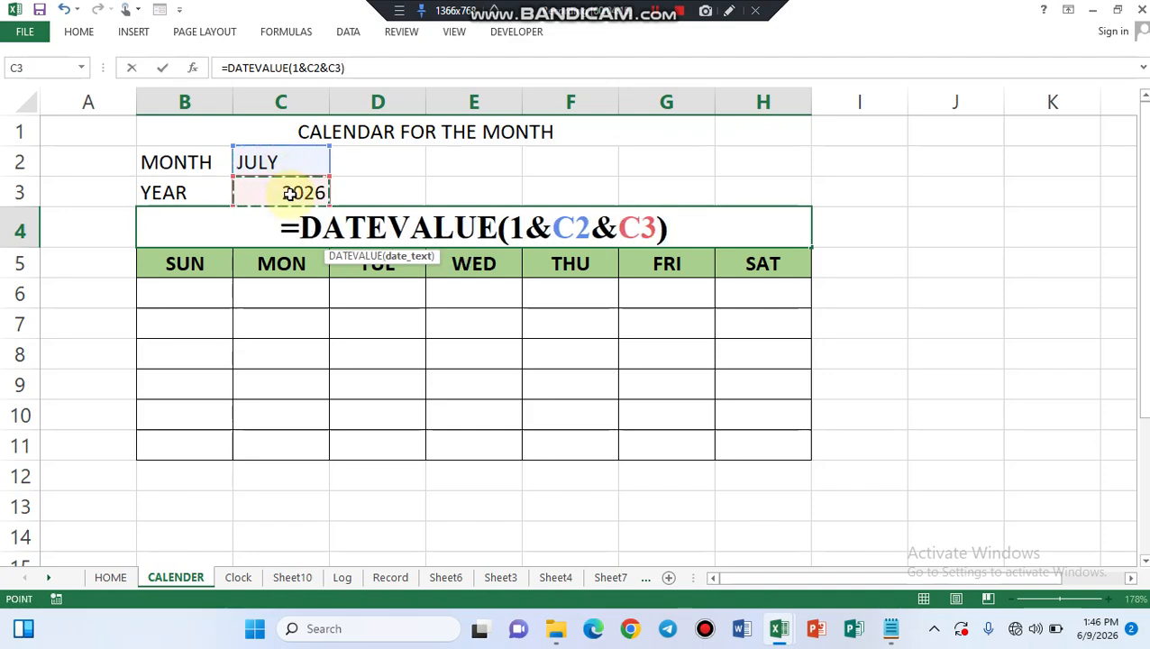
key("Return")
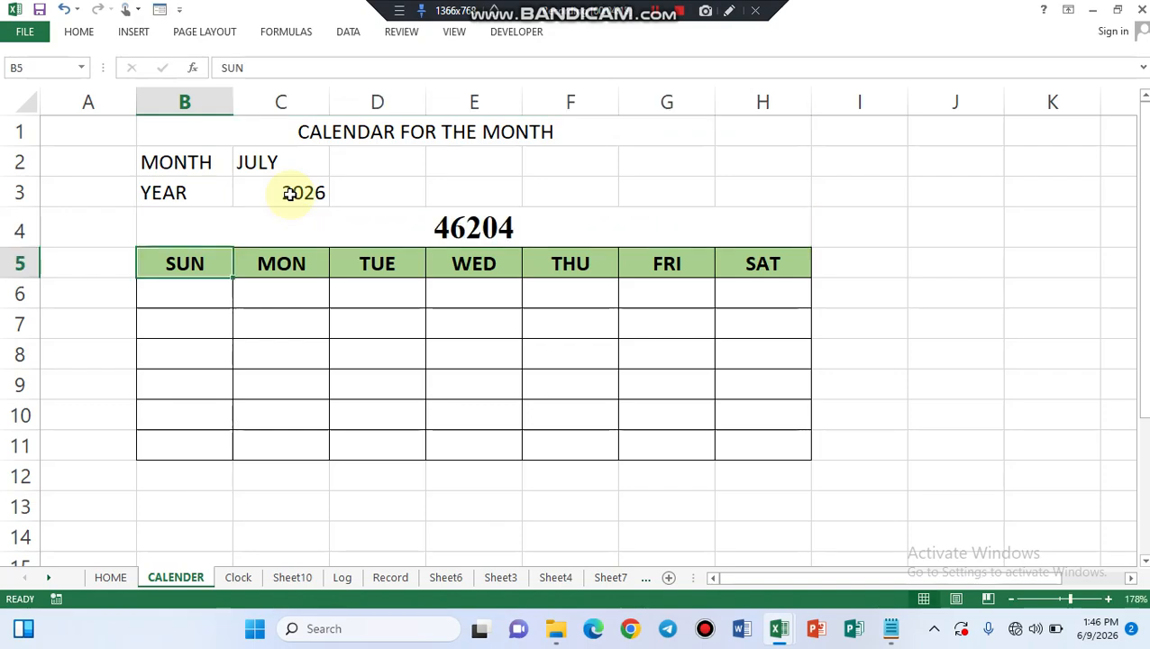
Format merged cell B4 as a date using the March-12 type with the English (United States) locale
left_click(423, 230)
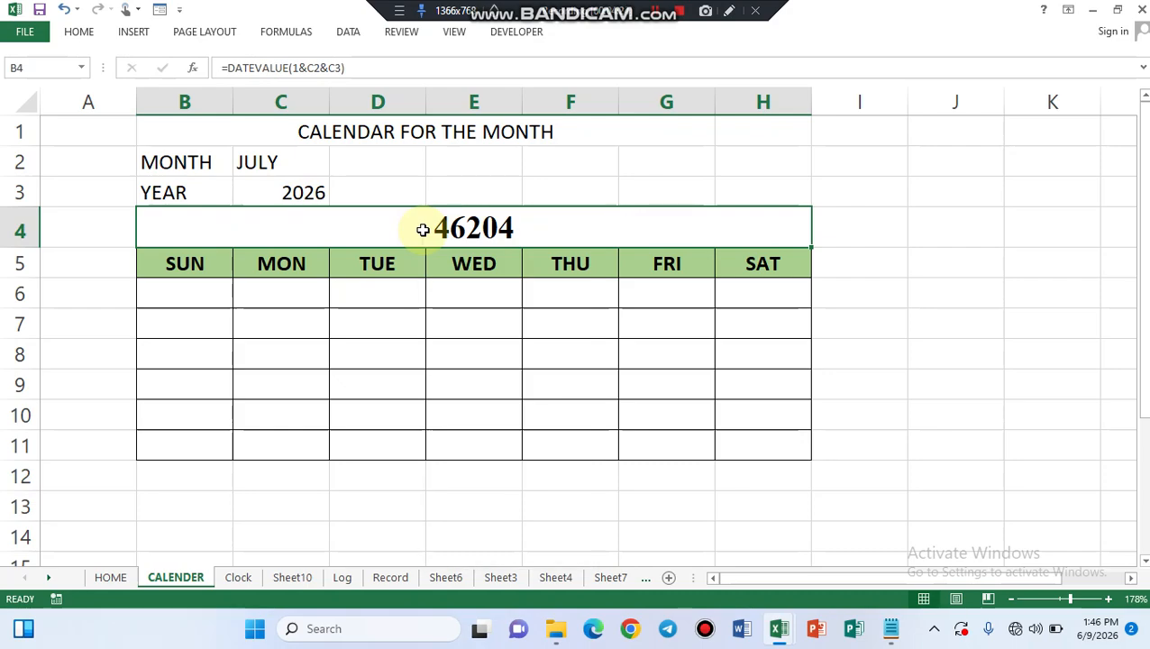
right_click(410, 232)
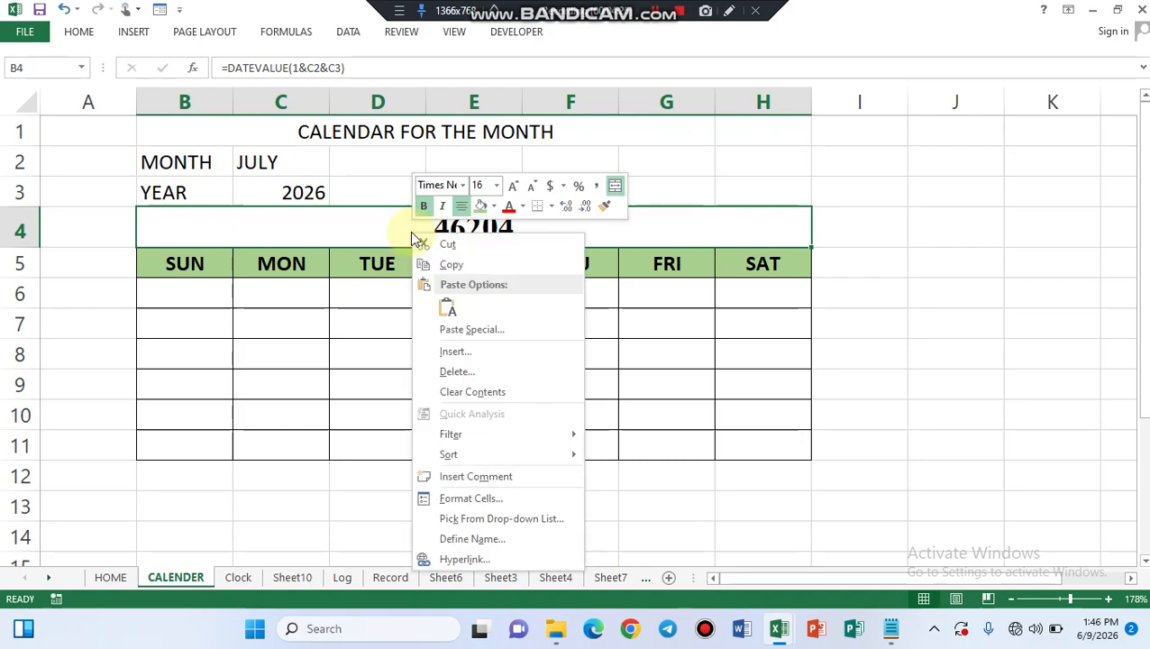
left_click(465, 501)
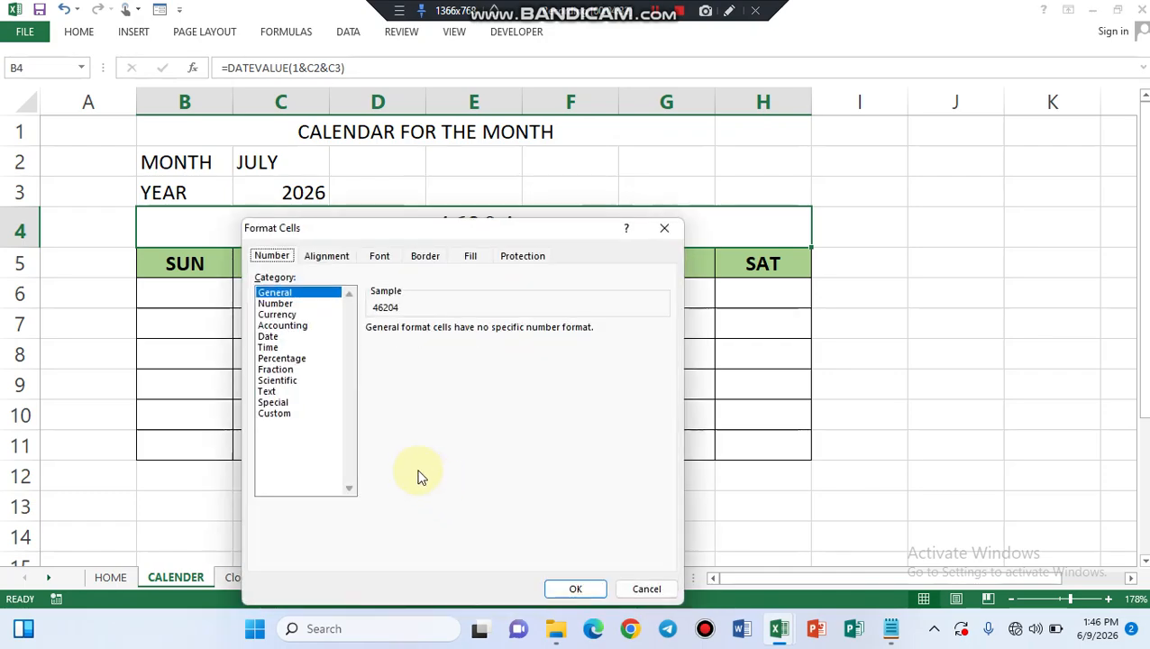
left_click(269, 337)
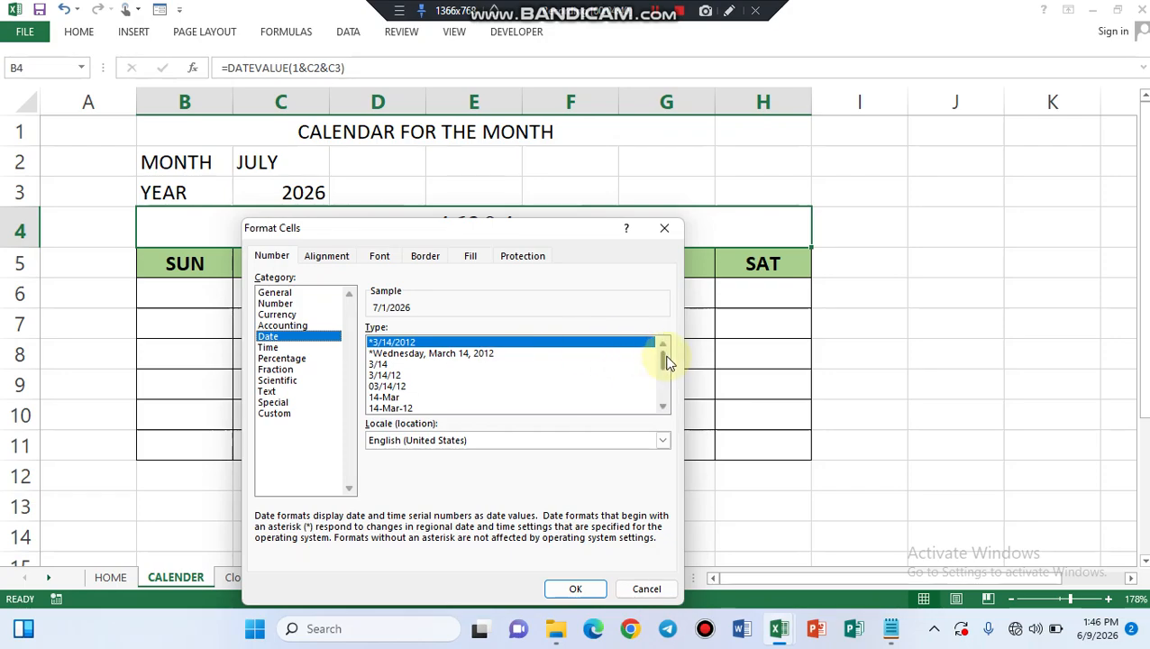
left_click_drag(664, 365, 665, 382)
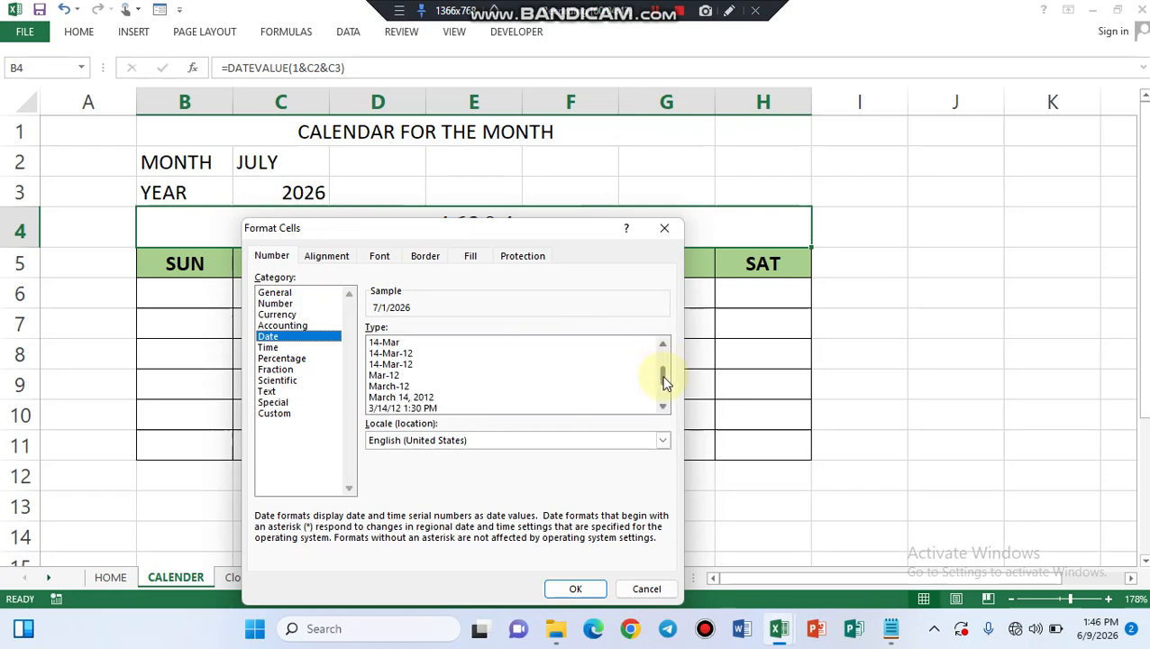
left_click(389, 386)
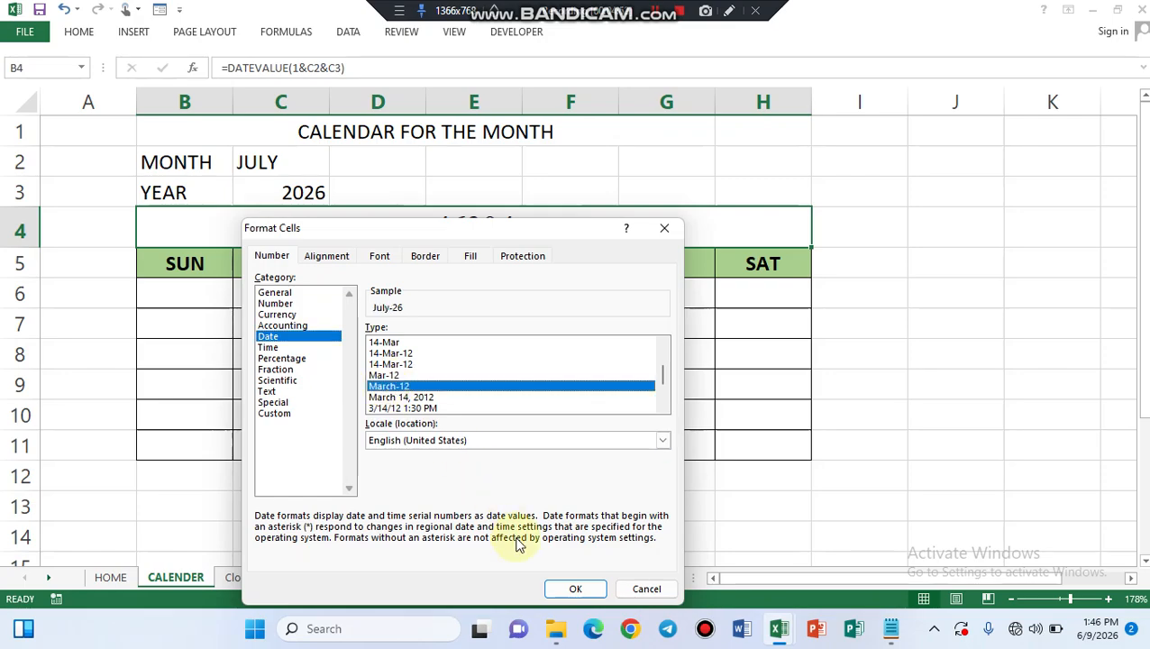
left_click(571, 590)
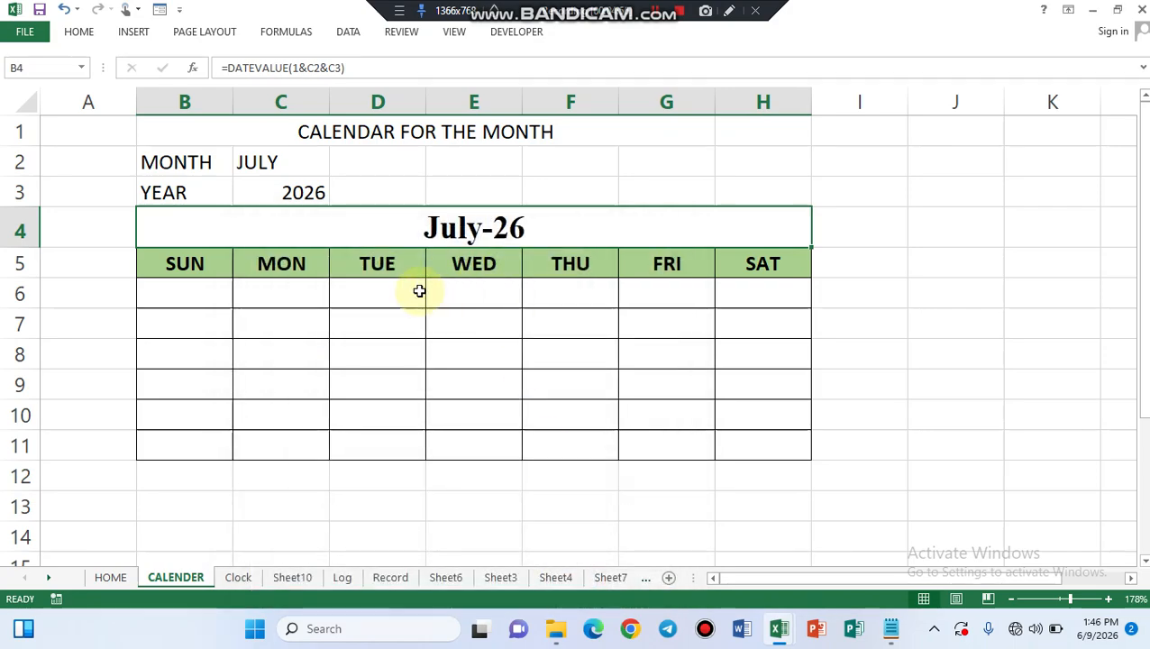
Fill the date header in merged cell B4 with the darkest theme green and make its text white
left_click(78, 36)
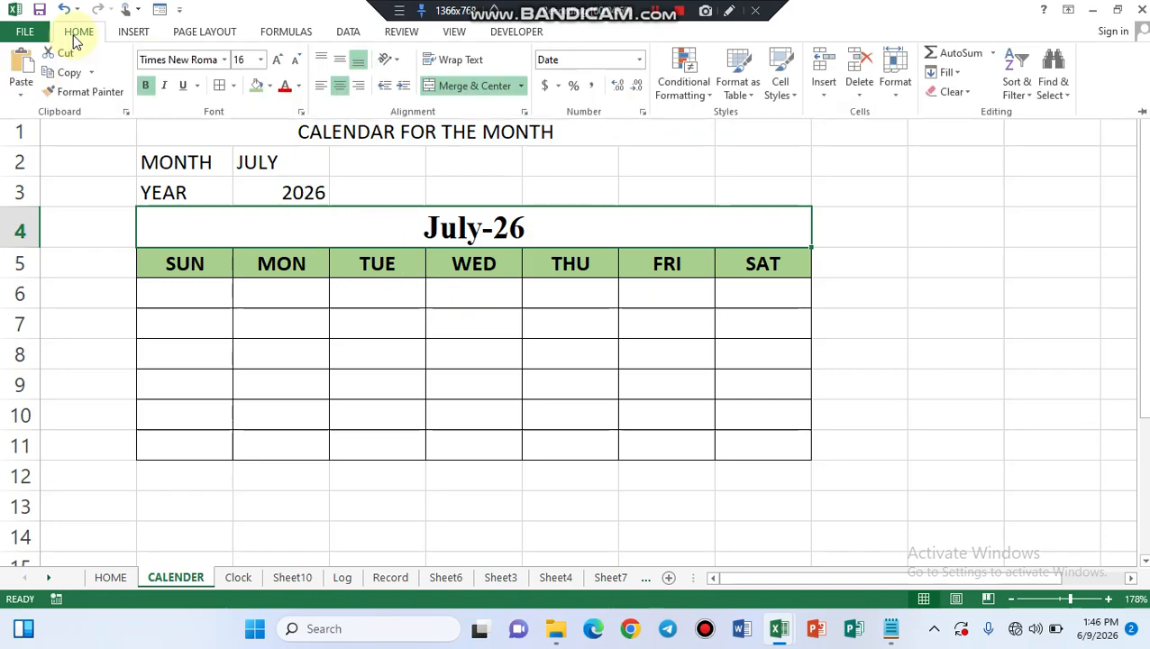
left_click(272, 88)
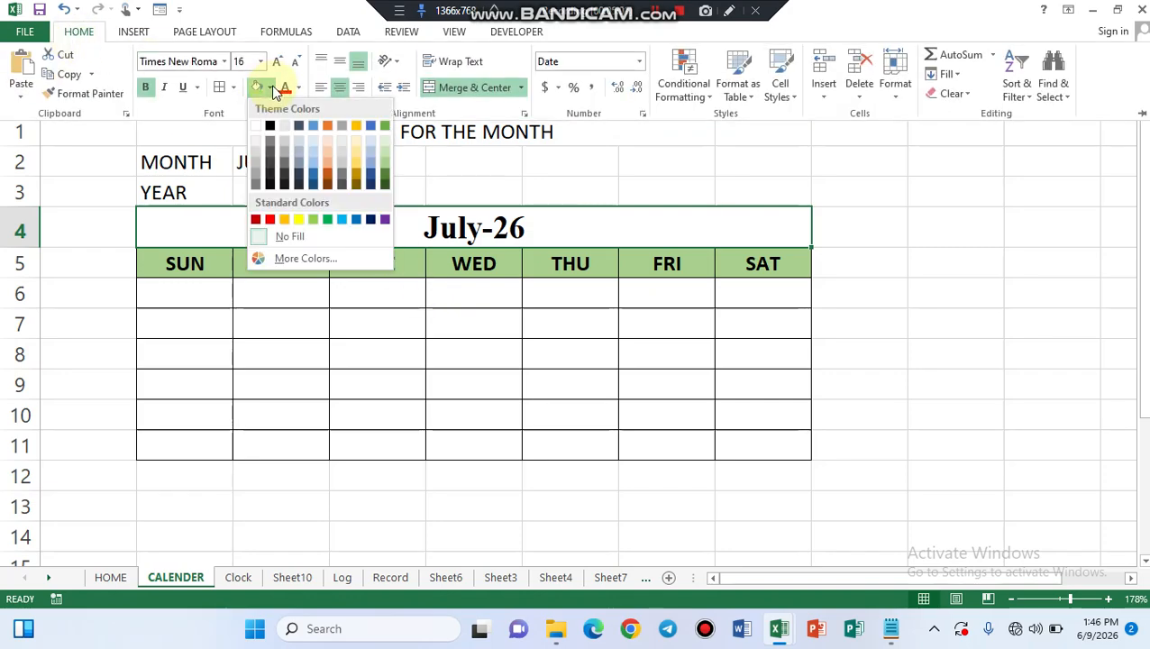
left_click(385, 180)
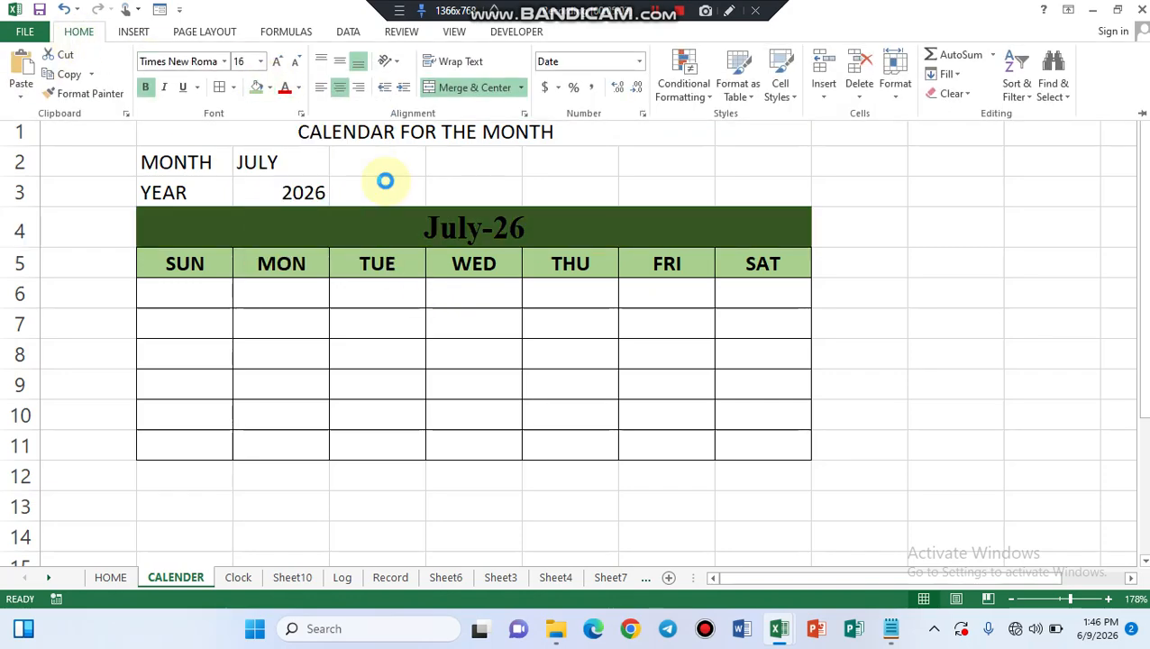
left_click(299, 88)
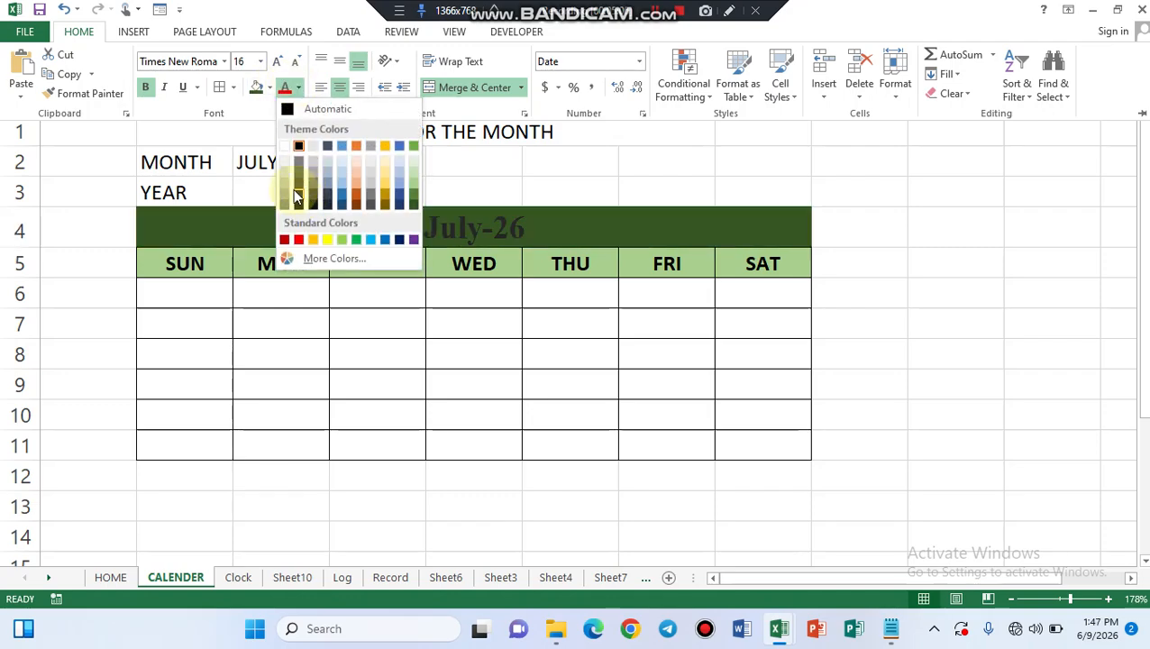
left_click(284, 146)
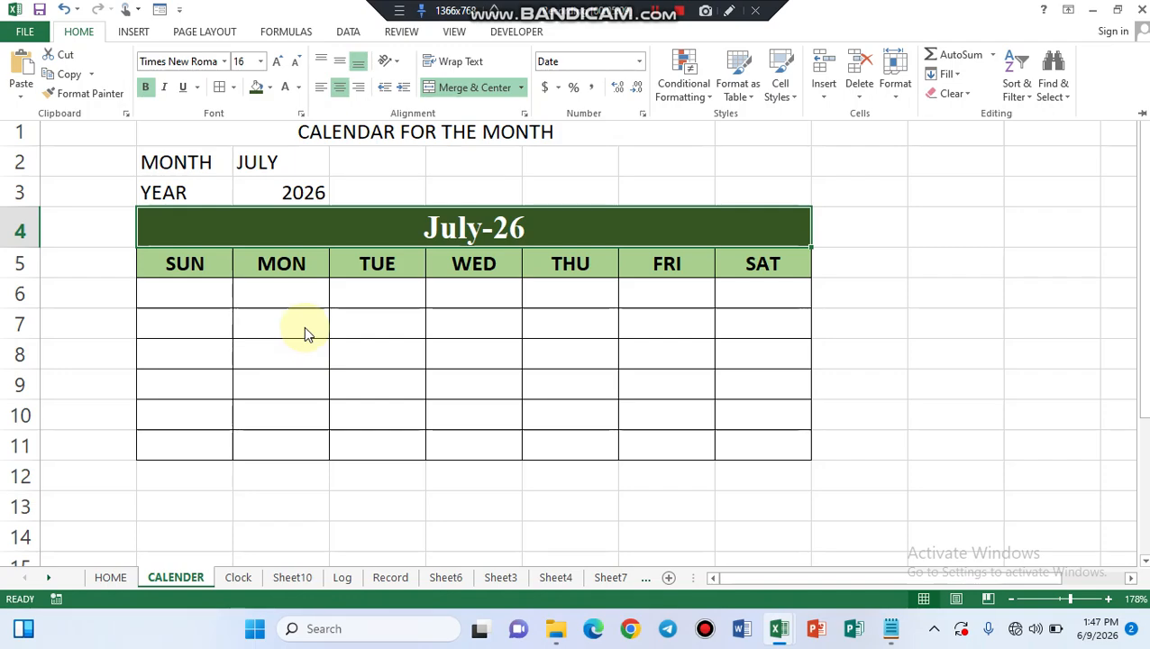
key("ctrl+F1")
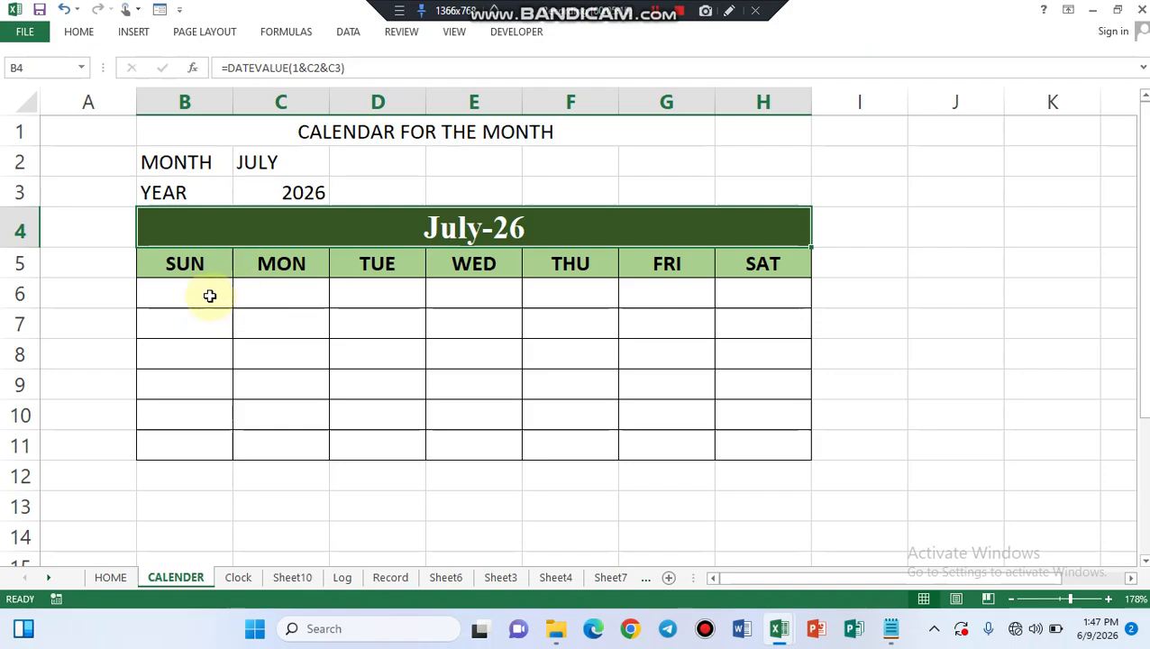
Center the month and year values in C2:C3 horizontally and vertically, in bold with the lightest theme green fill
left_click(248, 161)
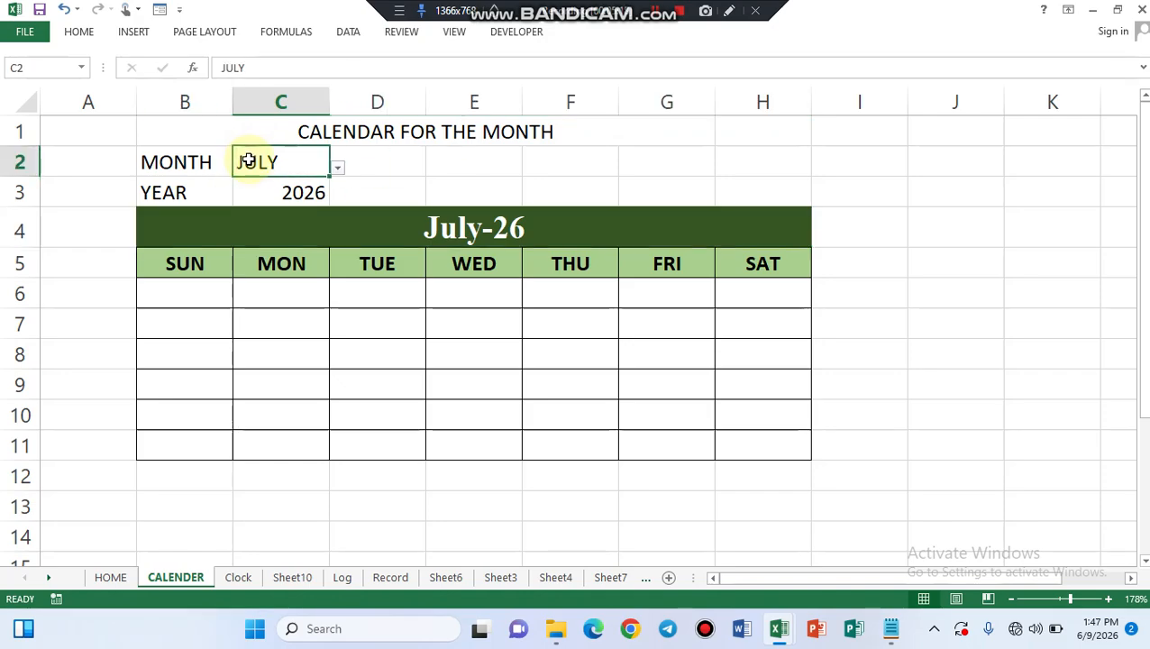
left_click(179, 160)
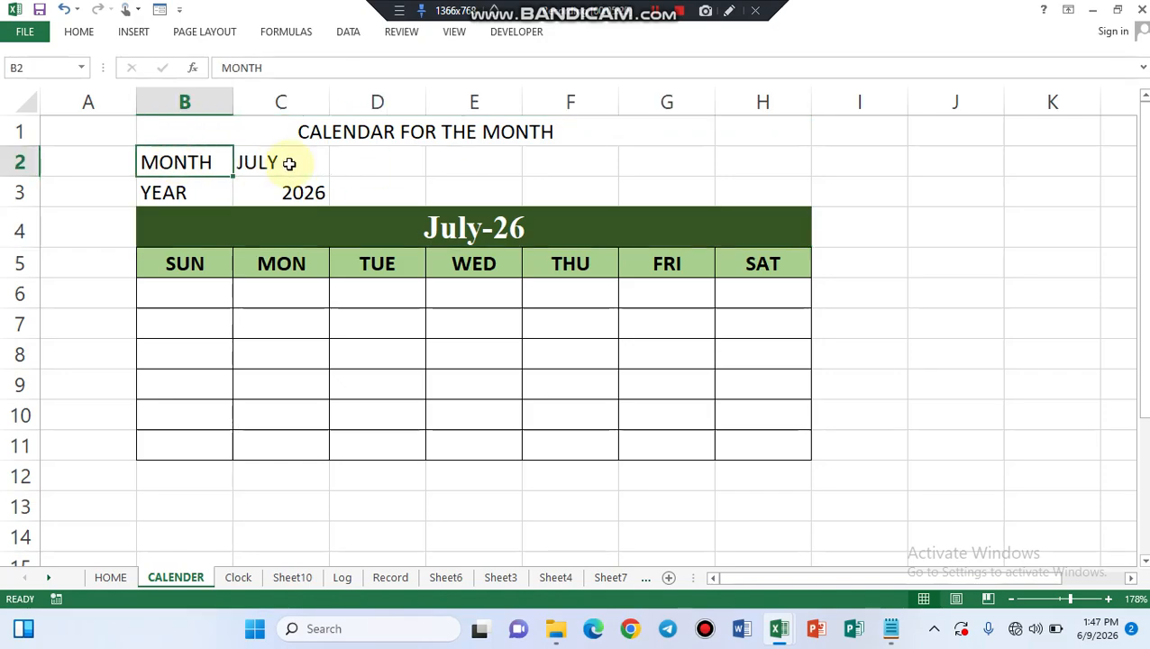
left_click(297, 161)
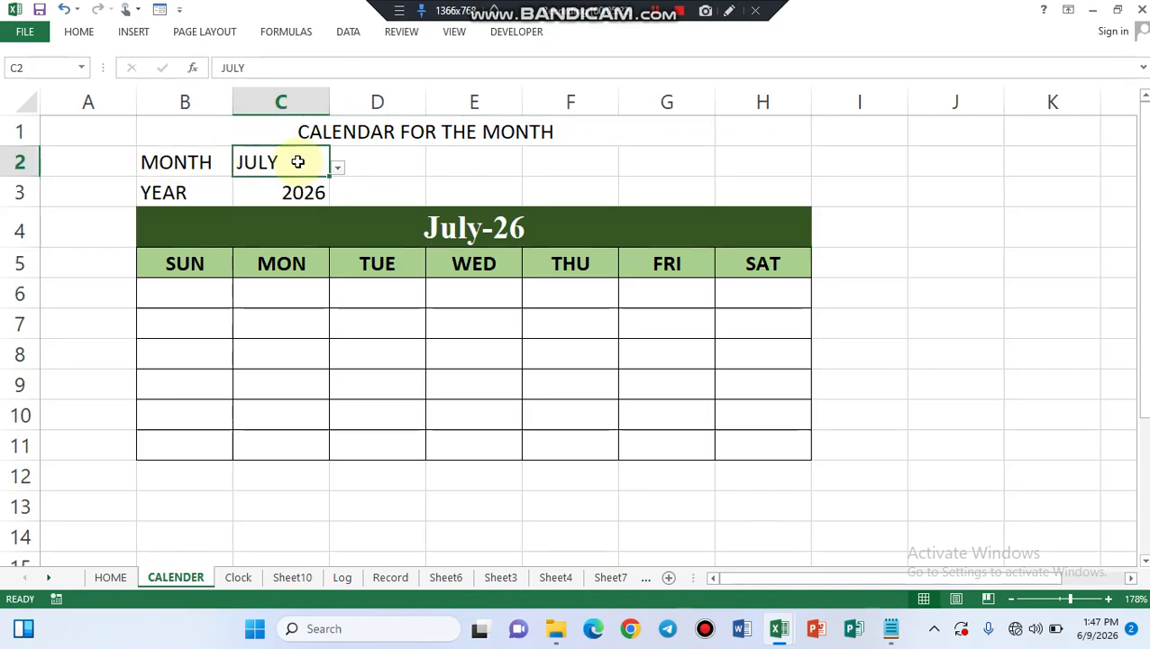
left_click_drag(297, 164, 296, 189)
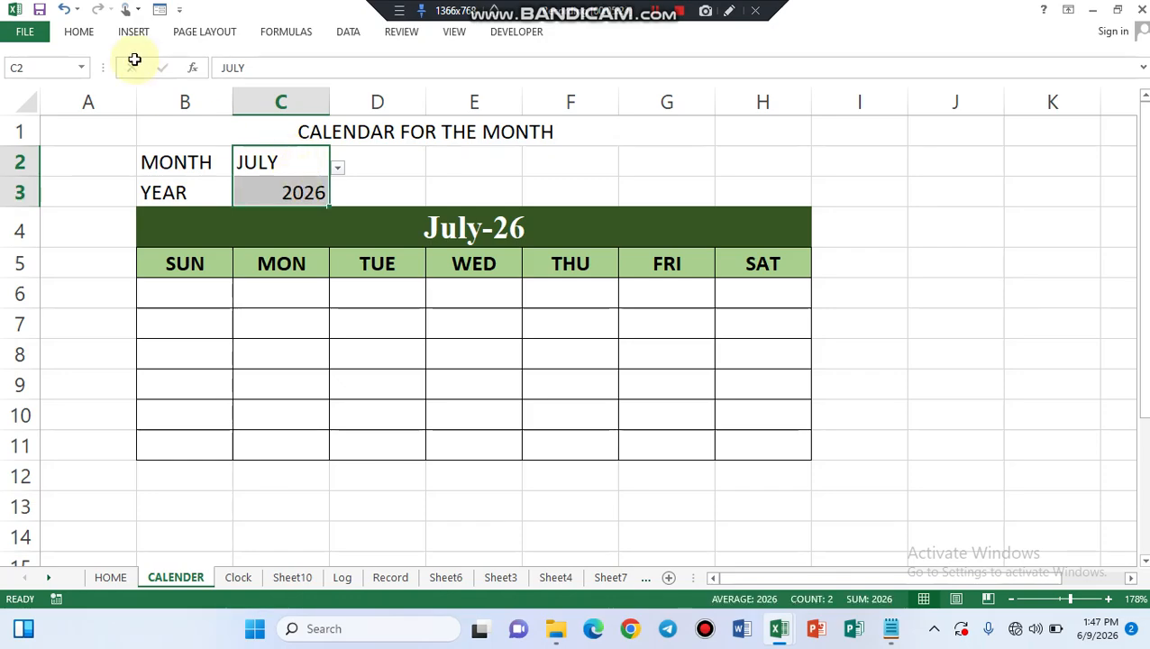
left_click(82, 37)
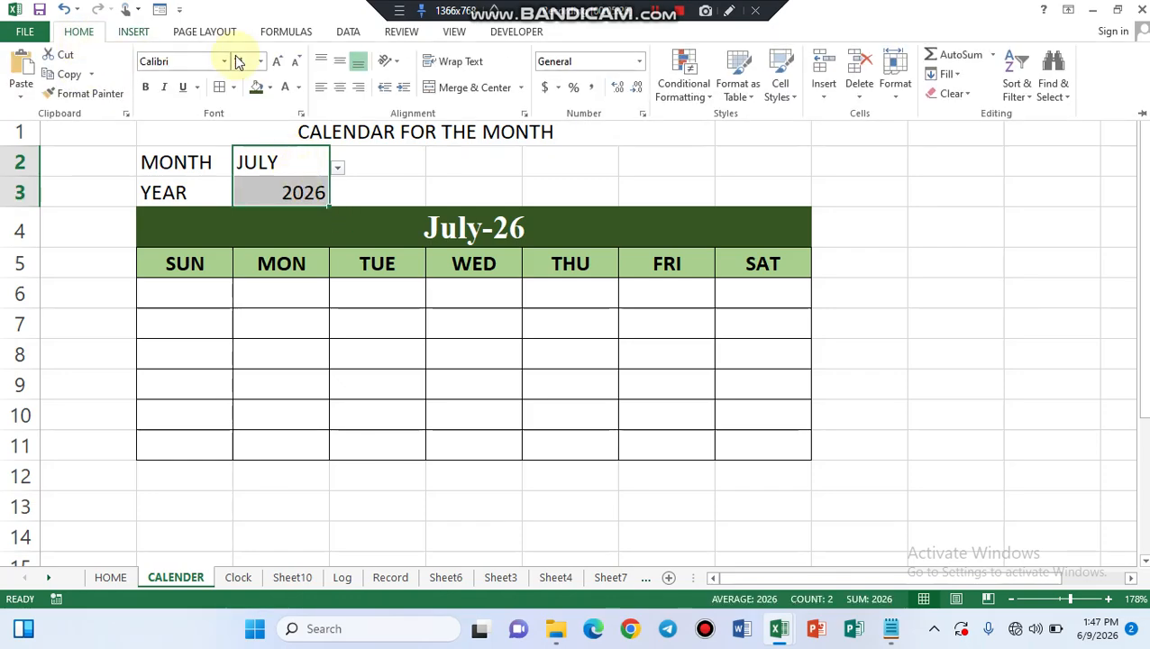
left_click(342, 88)
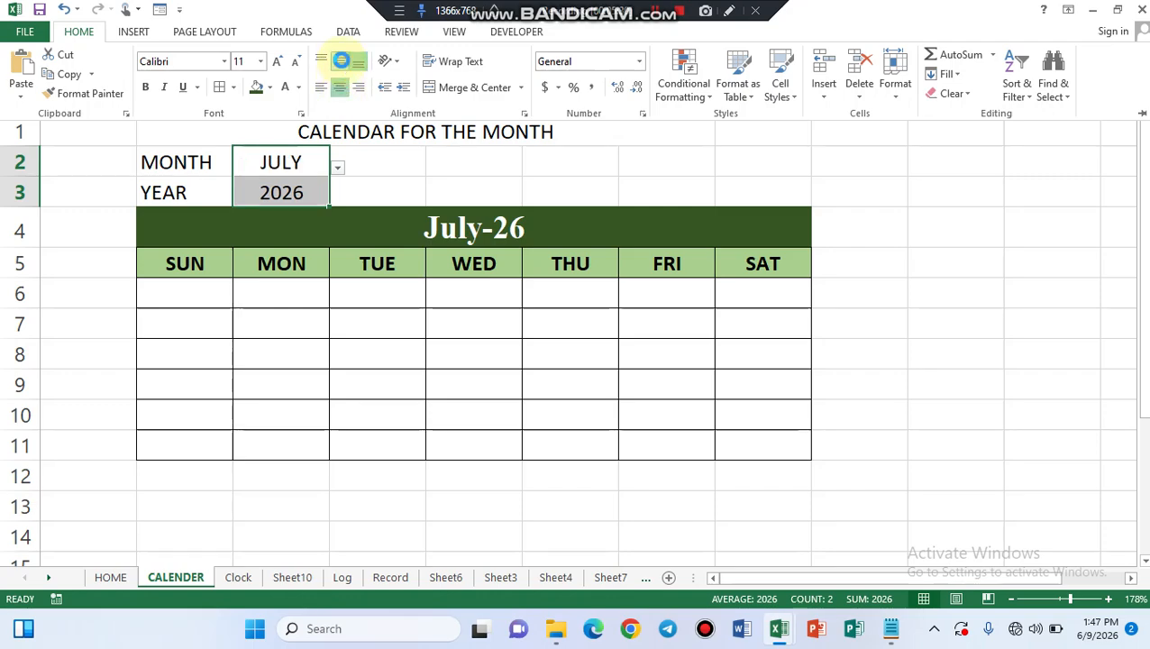
left_click(144, 86)
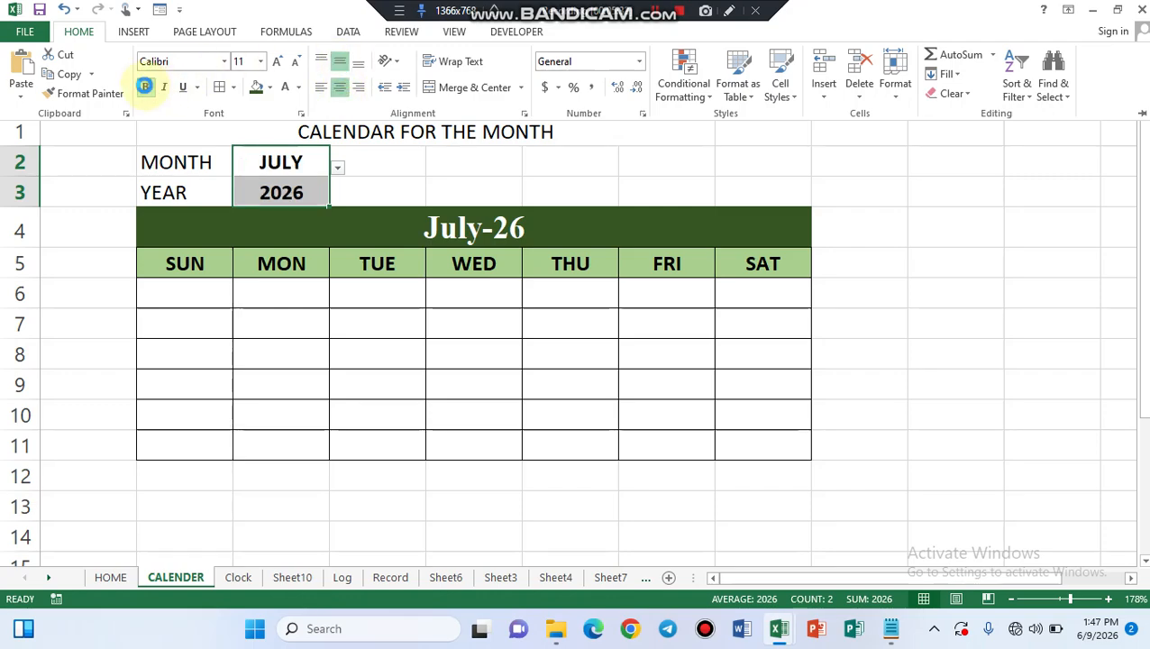
left_click(271, 87)
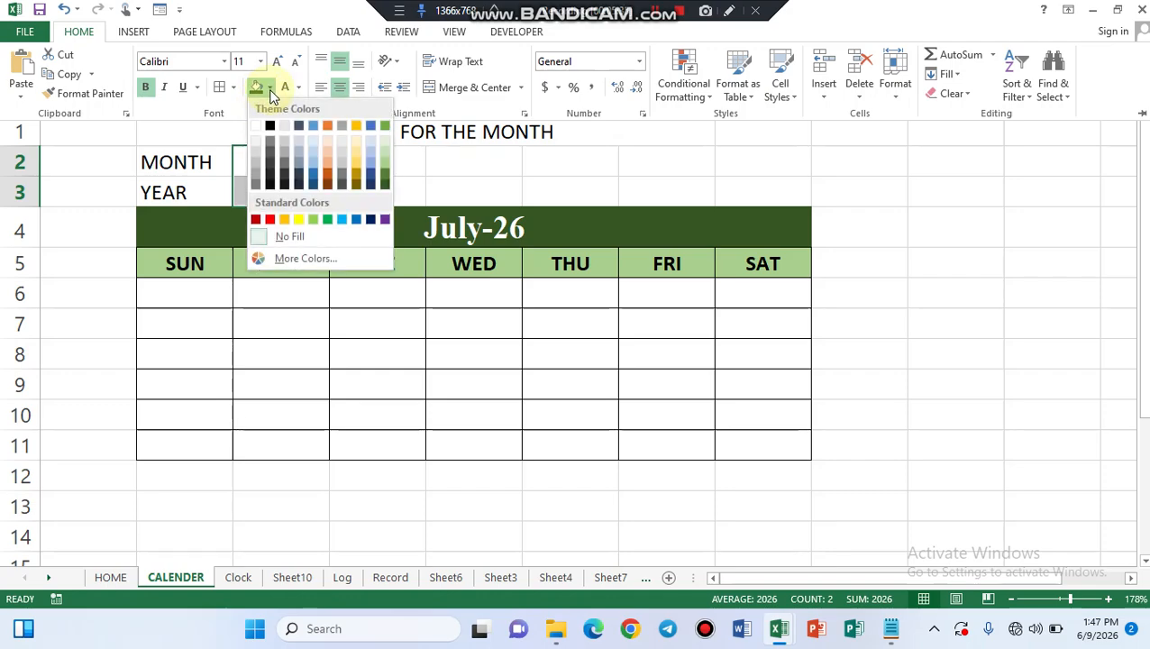
left_click(384, 144)
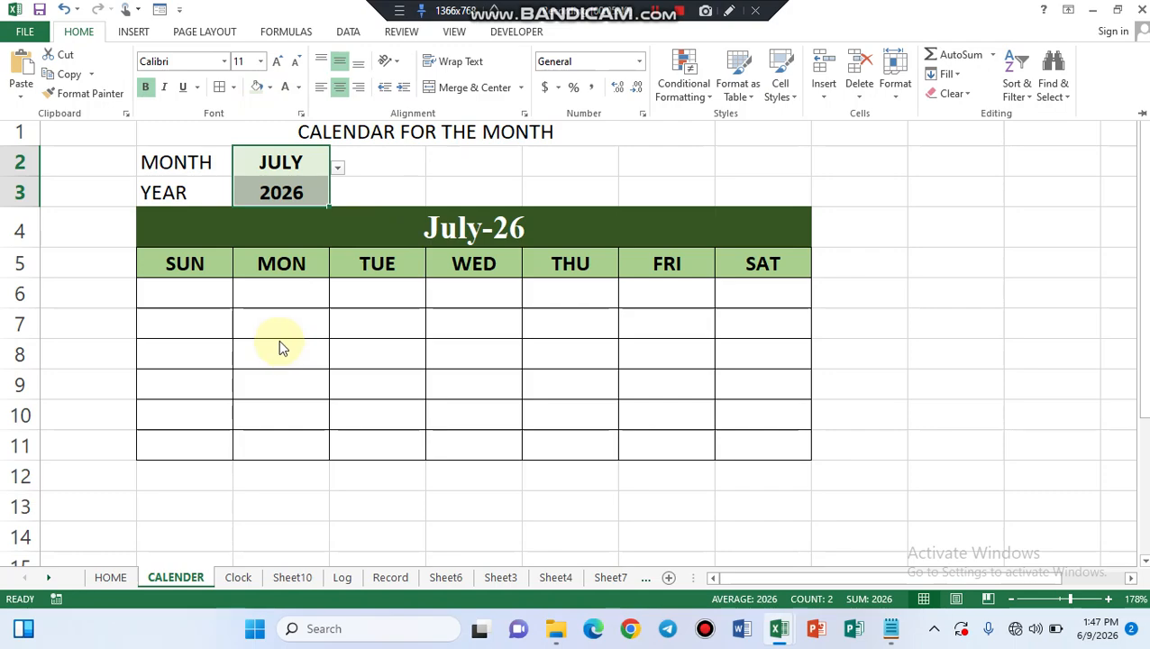
left_click(189, 166)
left_click(189, 167)
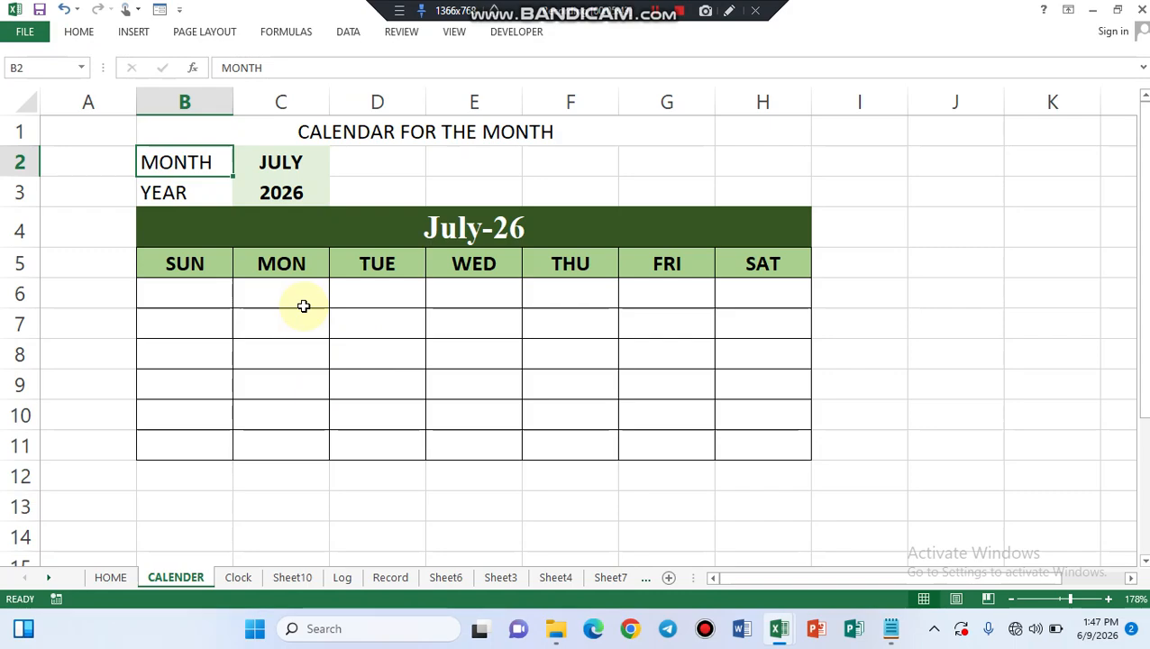
Make the title CALENDAR FOR THE MONTH bold at size 12 with a medium green fill
left_click(361, 132)
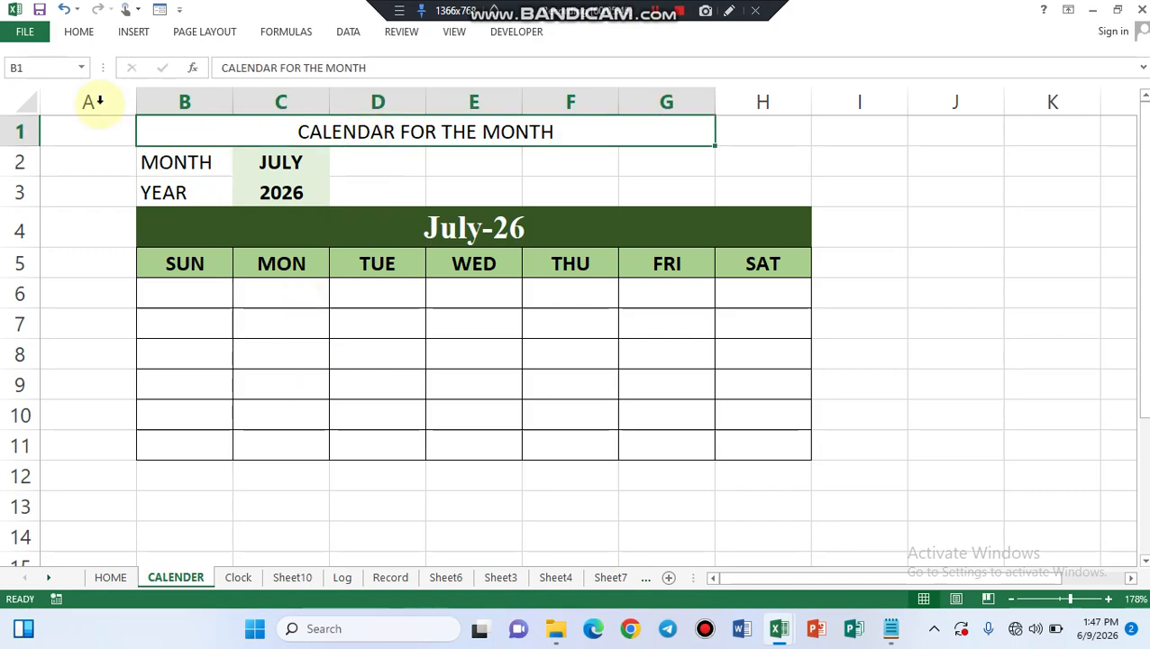
left_click(79, 32)
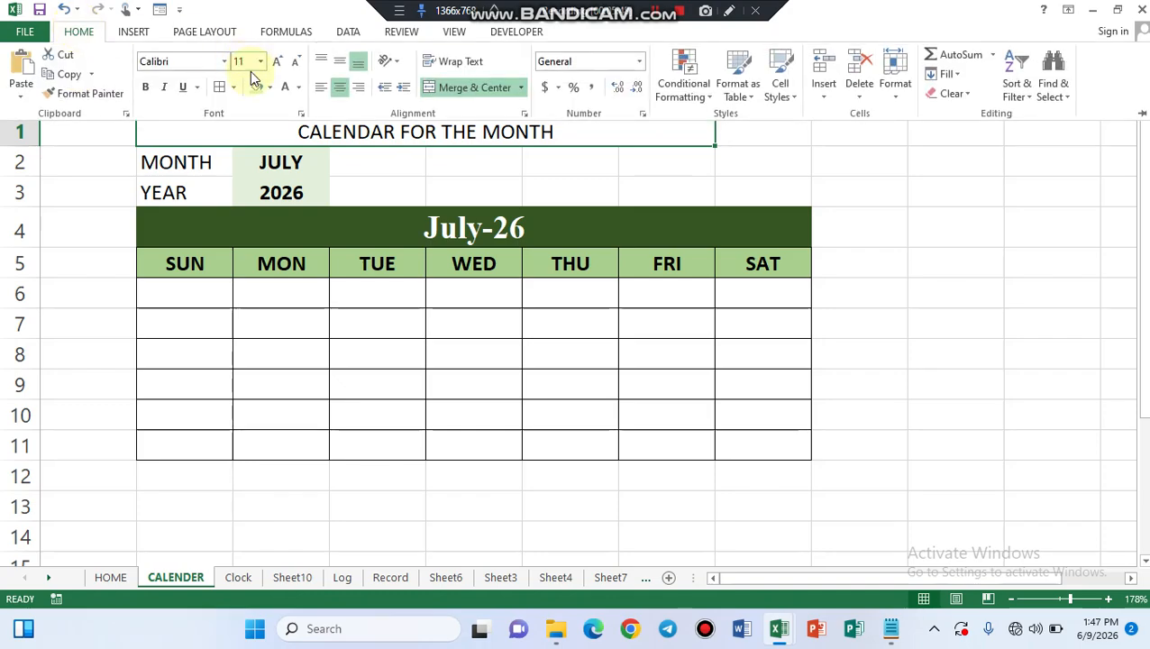
left_click(144, 86)
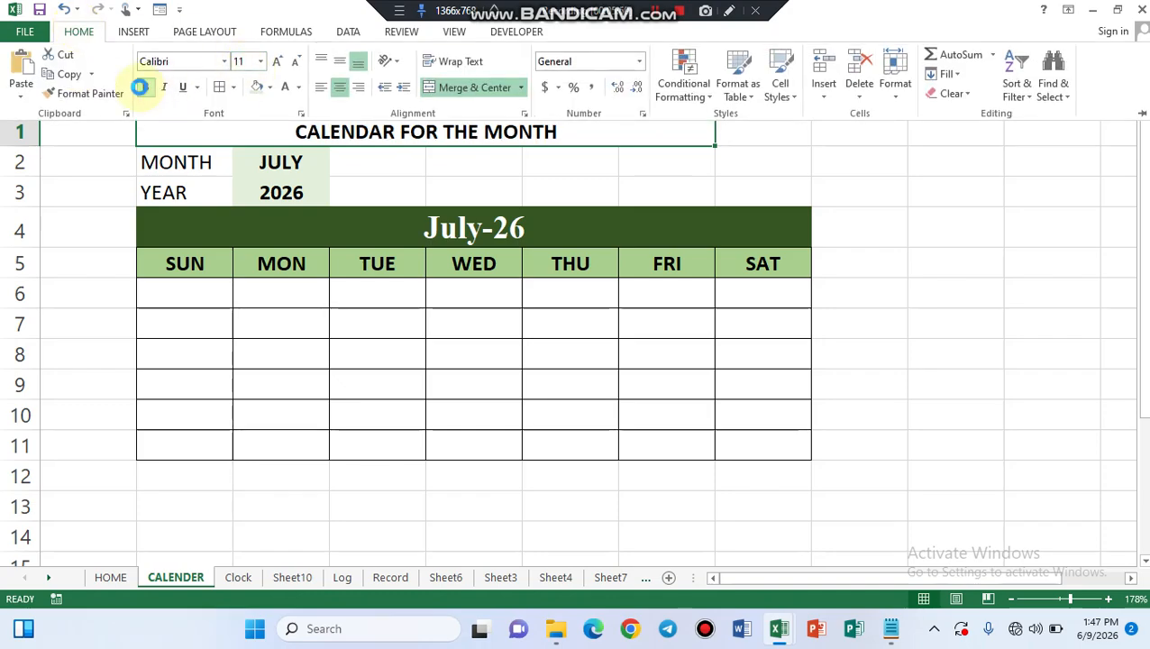
left_click(270, 88)
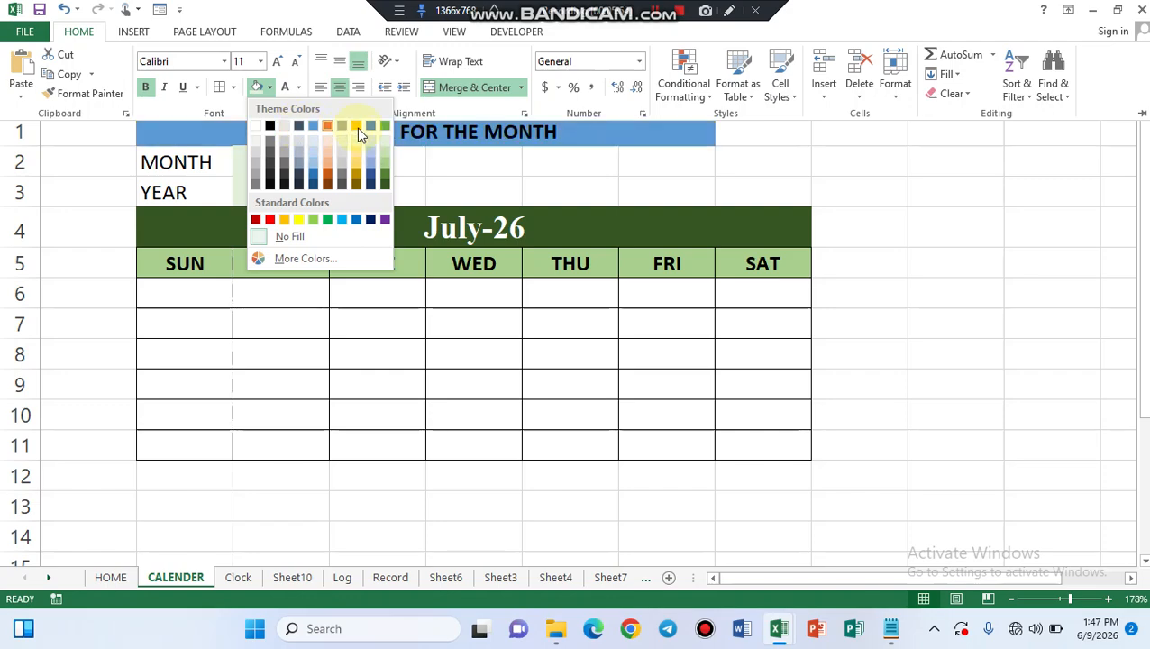
left_click(384, 127)
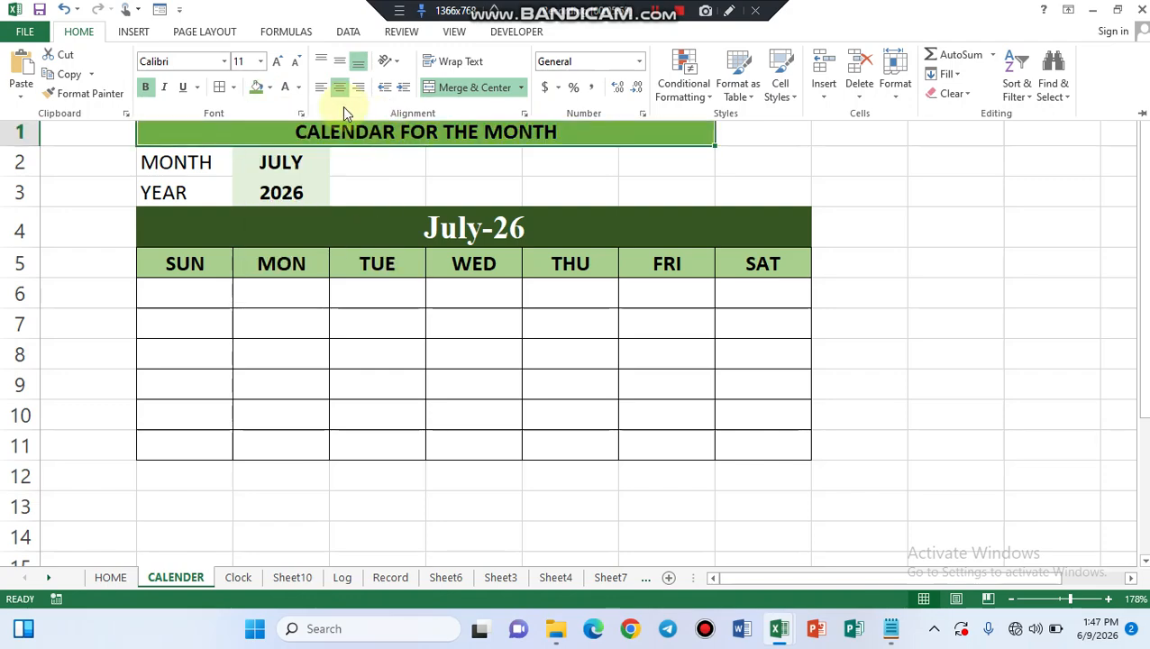
left_click(279, 56)
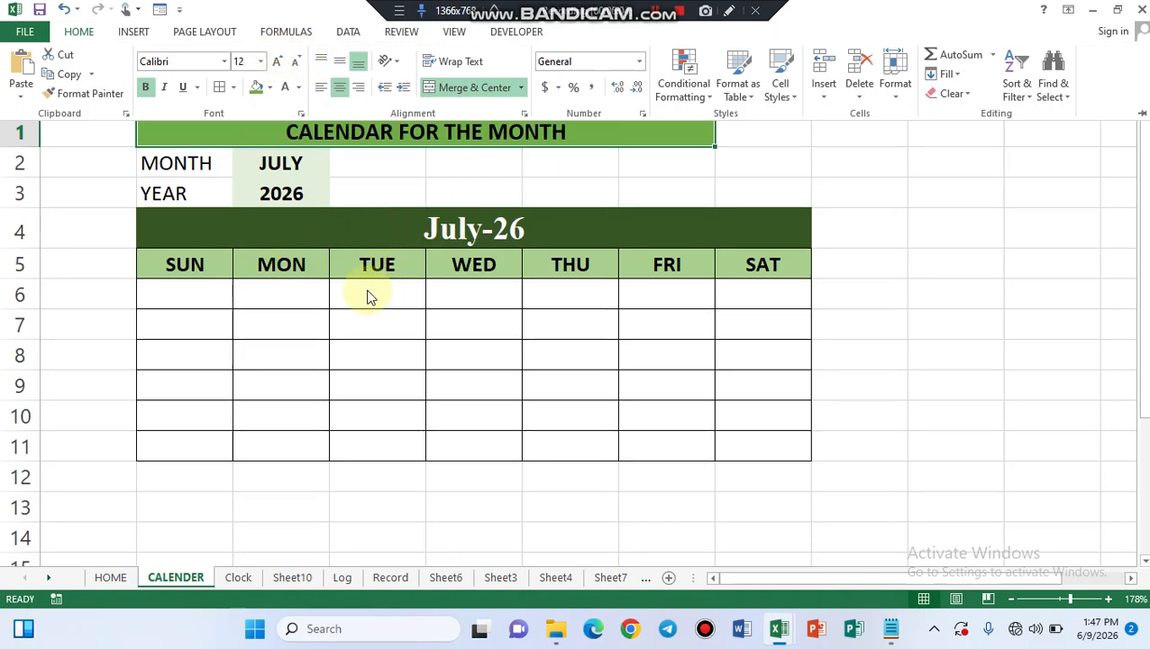
key("ctrl+F1")
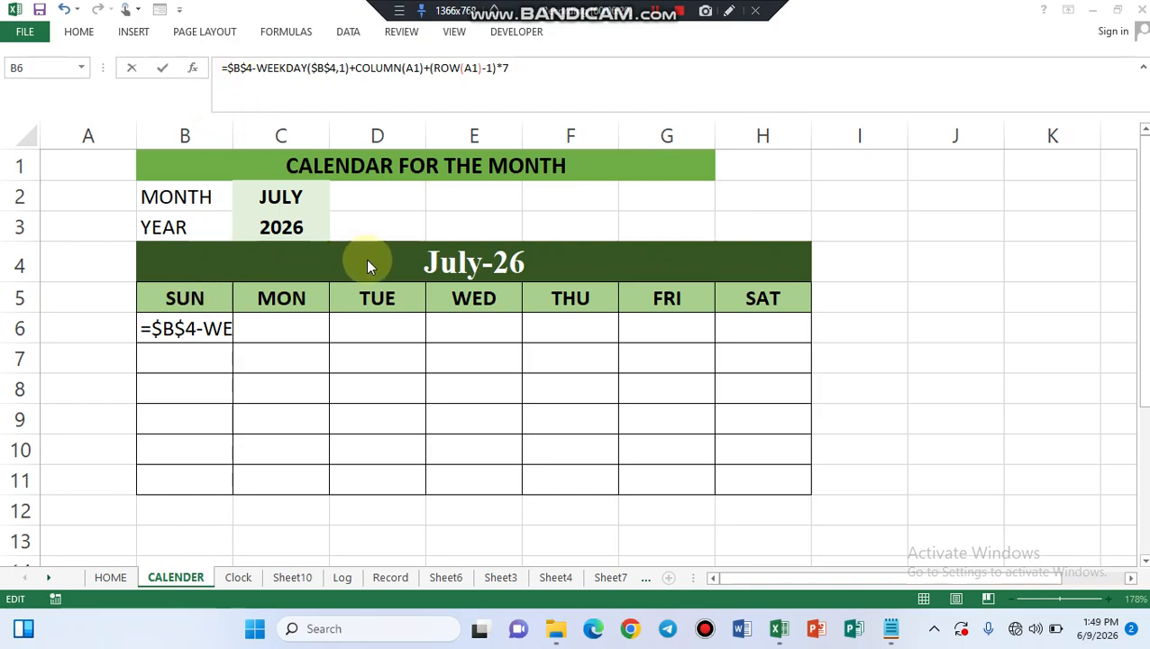
Enter =$B$4-WEEKDAY($B$4,1)+COLUMN(A1)+(ROW(A1)-1)*7 in B6 under SUN and fill it across to H6
left_click(249, 68)
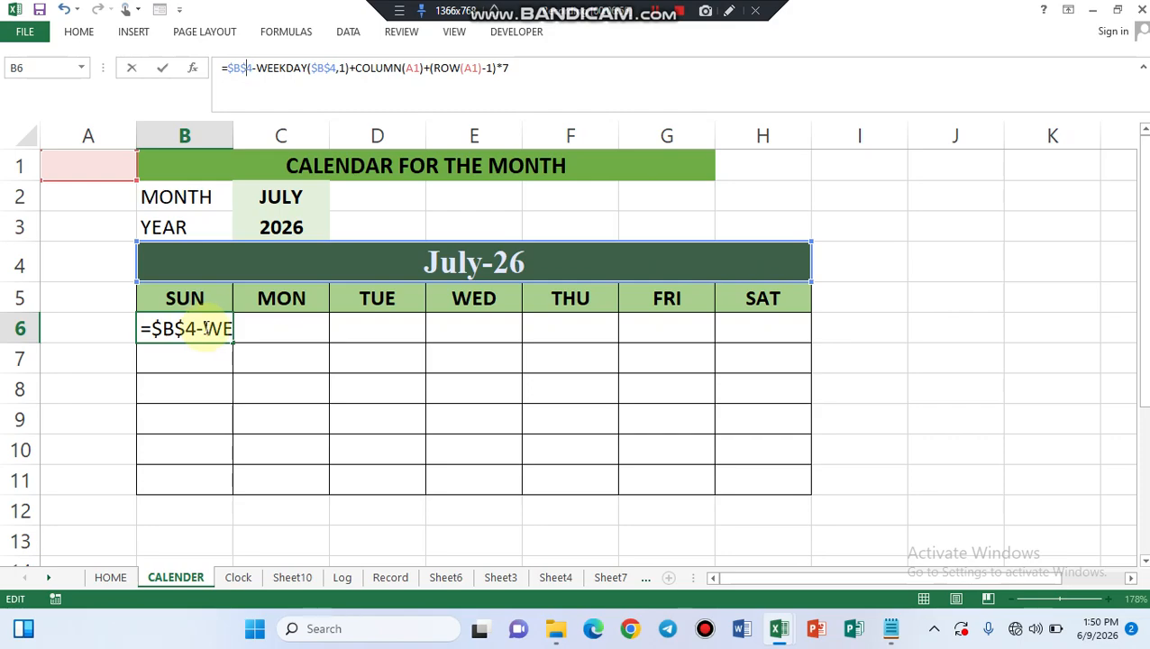
key("Return")
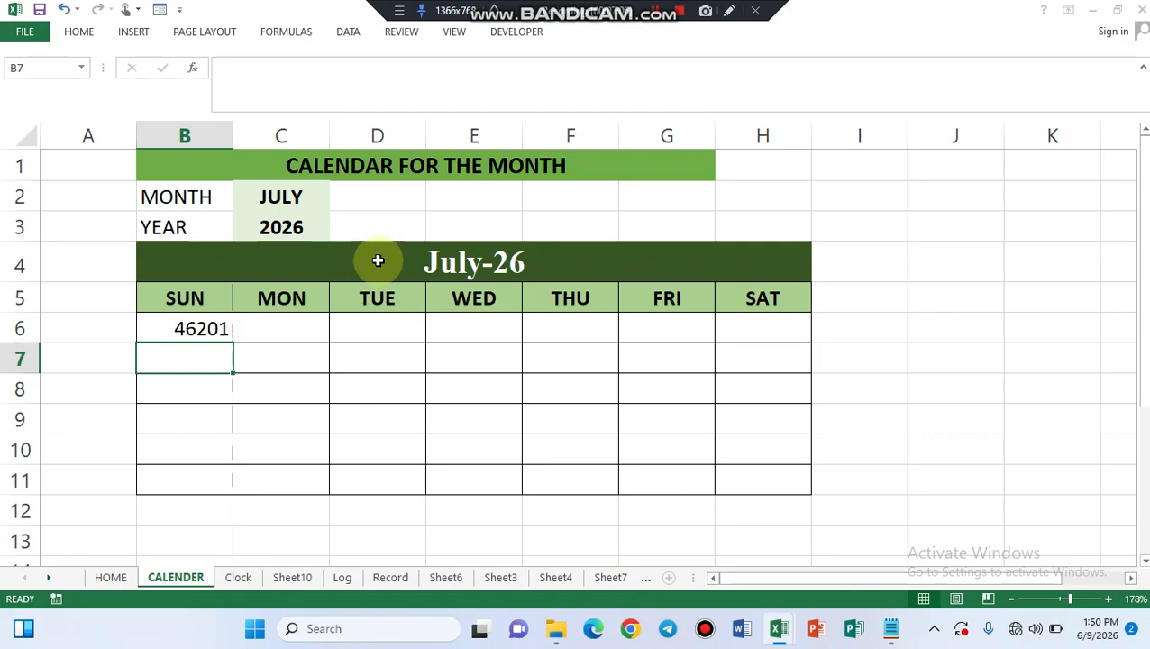
left_click(411, 260)
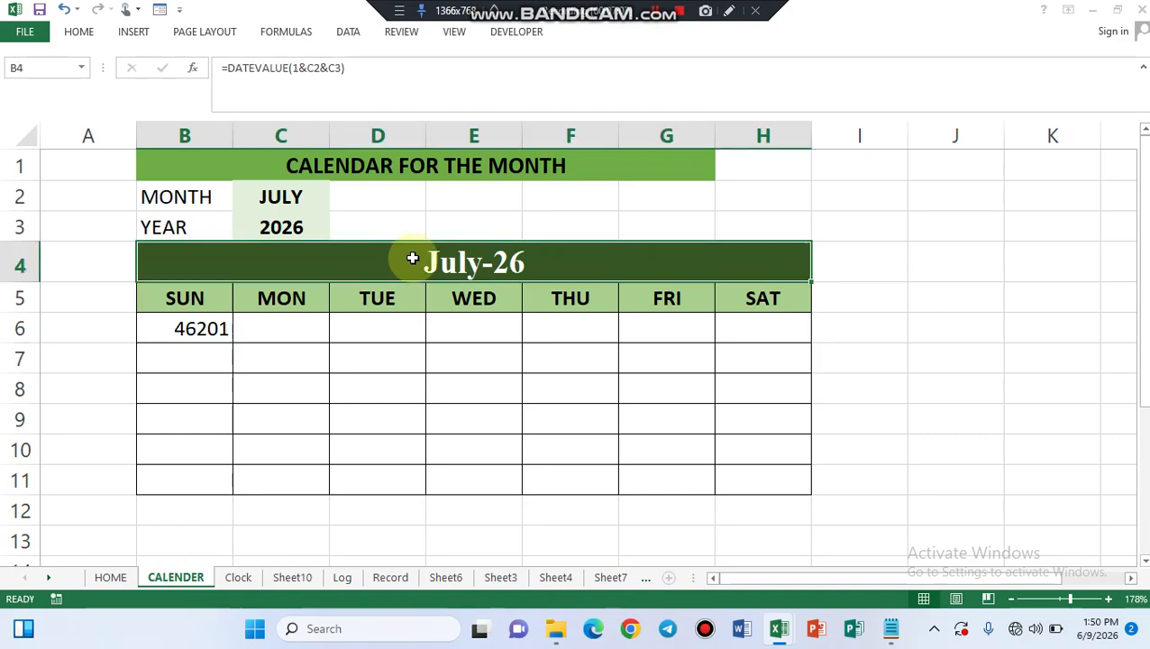
left_click(204, 329)
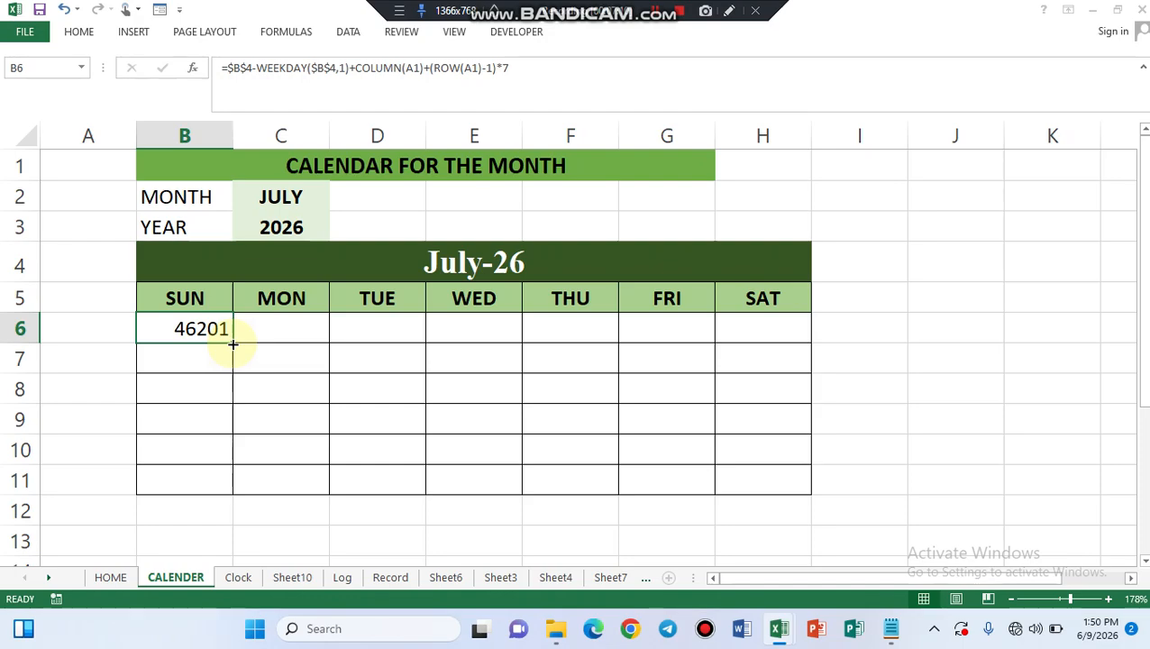
mouse_move(233, 343)
left_mouse_down()
mouse_move(467, 331)
mouse_move(804, 335)
left_mouse_up()
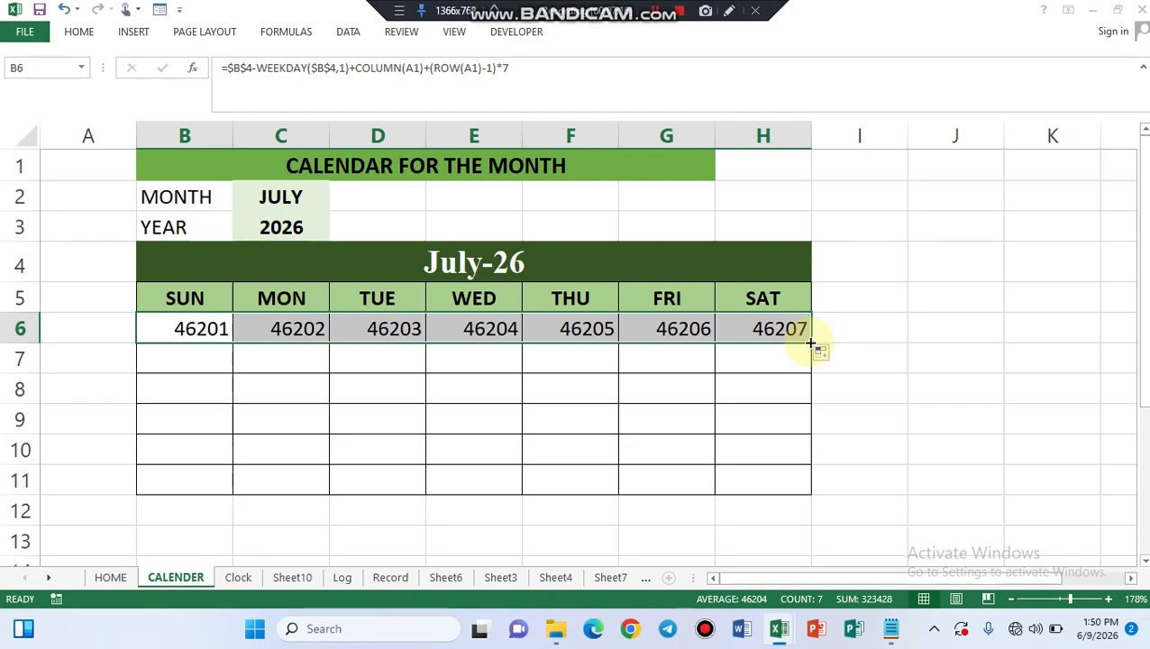
Fill the date formulas from B6:H6 down through row 11 of the calendar grid
left_click_drag(811, 347, 811, 489)
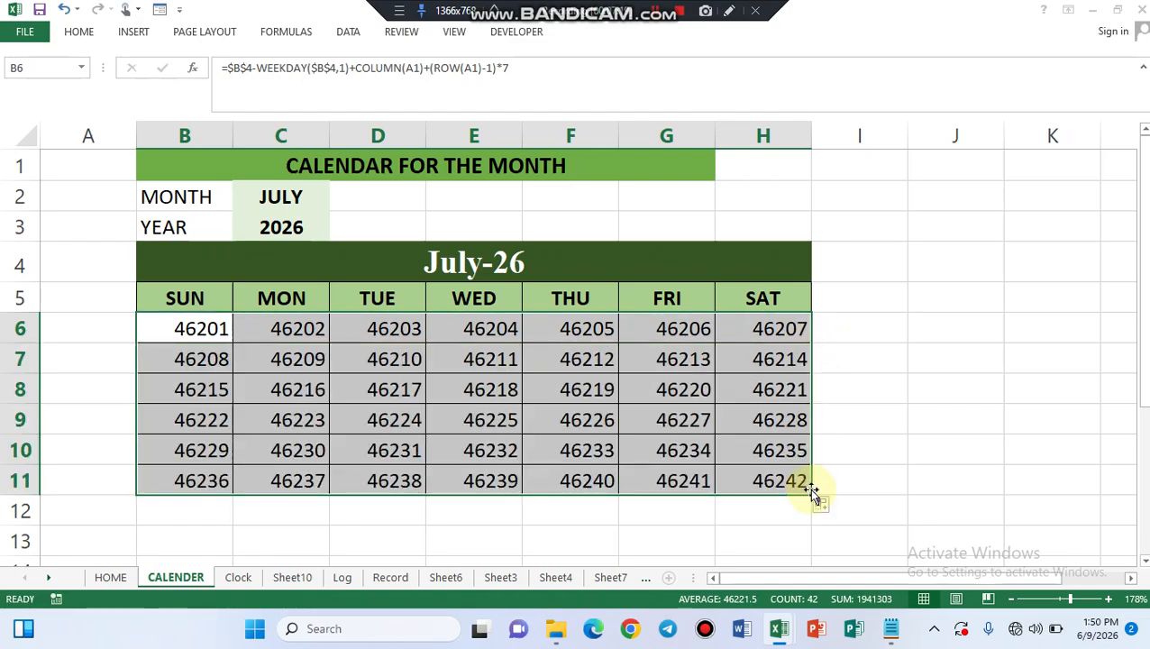
left_click(201, 329)
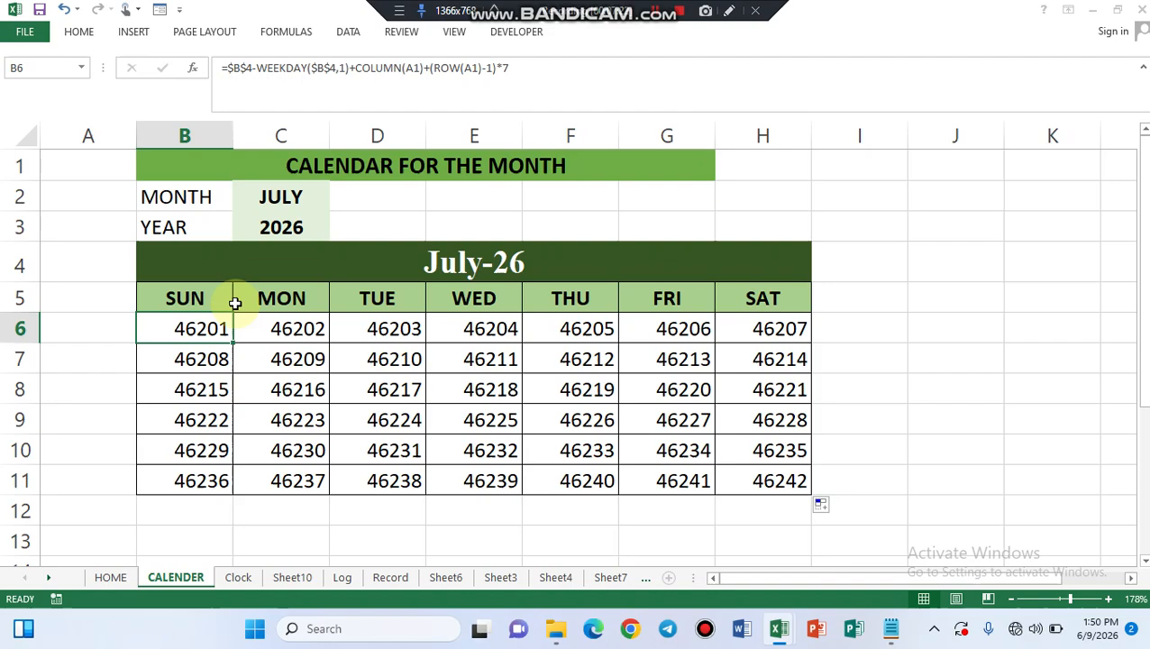
Apply the custom number format DD to the date grid B6:H11
left_click_drag(200, 328, 748, 481)
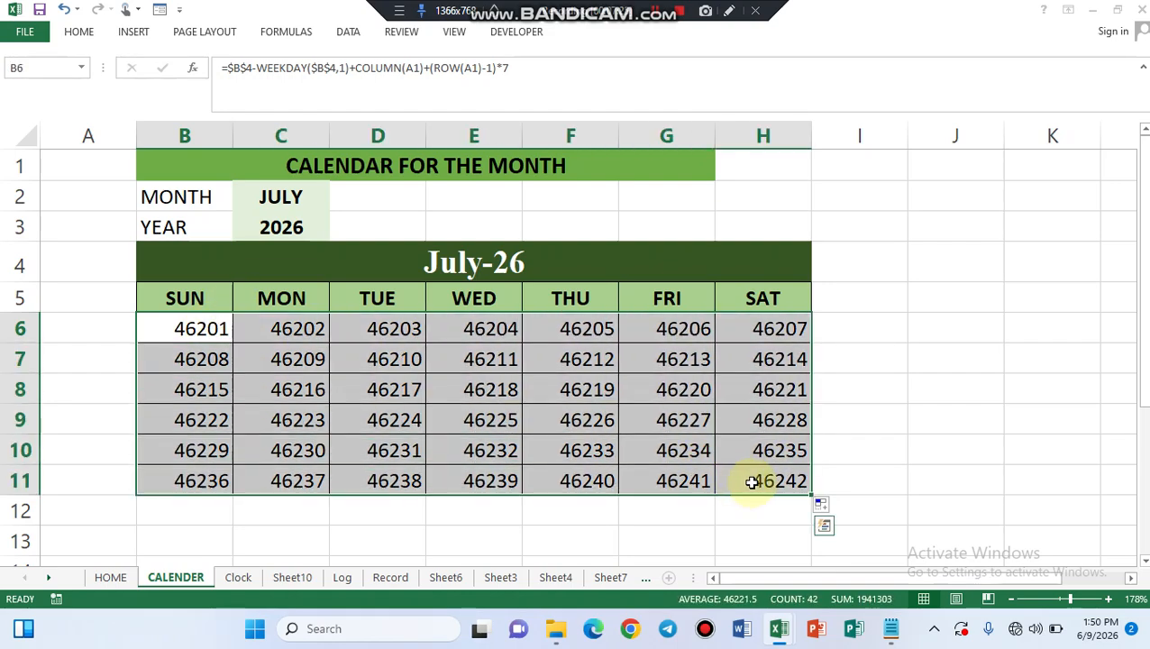
right_click(408, 451)
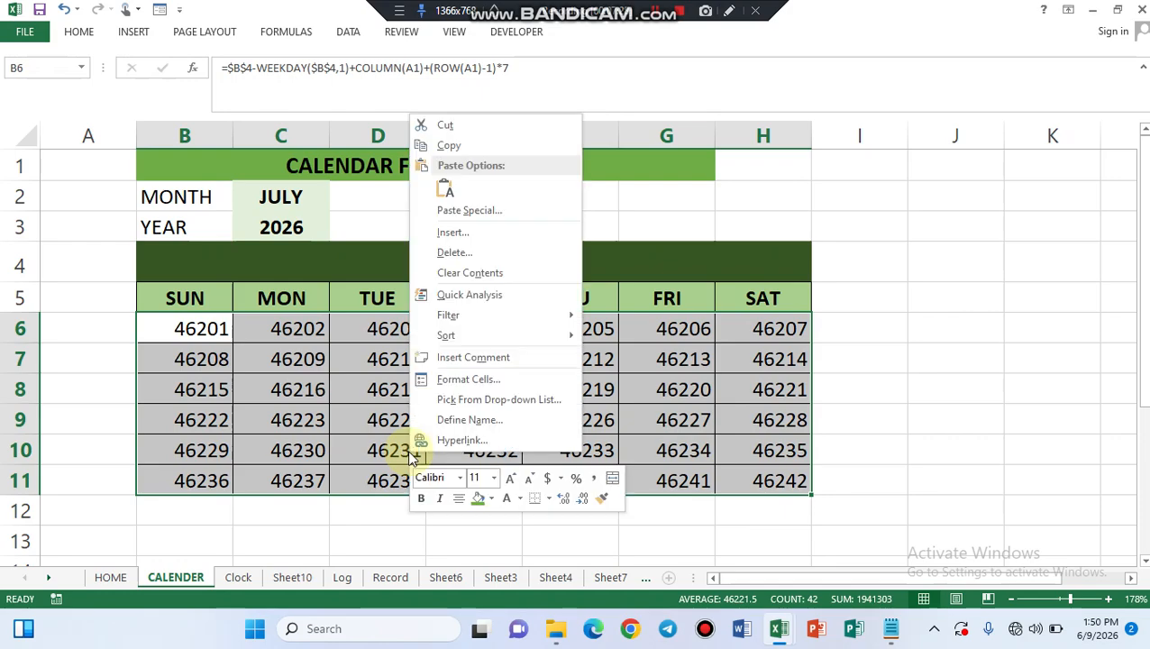
left_click(462, 380)
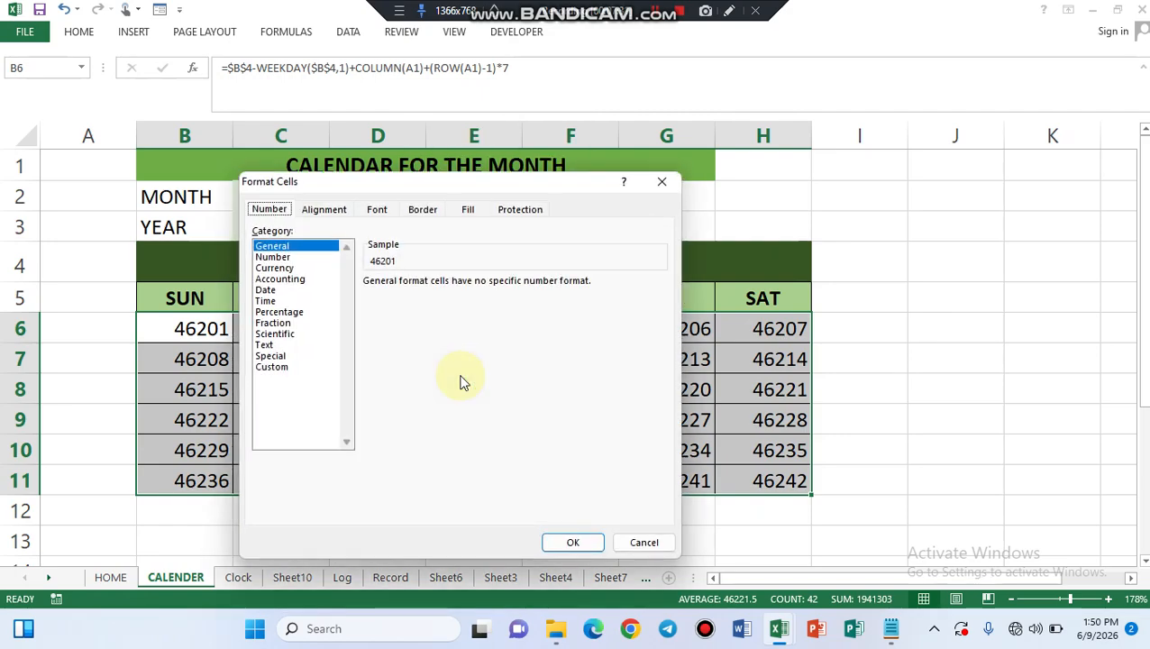
left_click(276, 370)
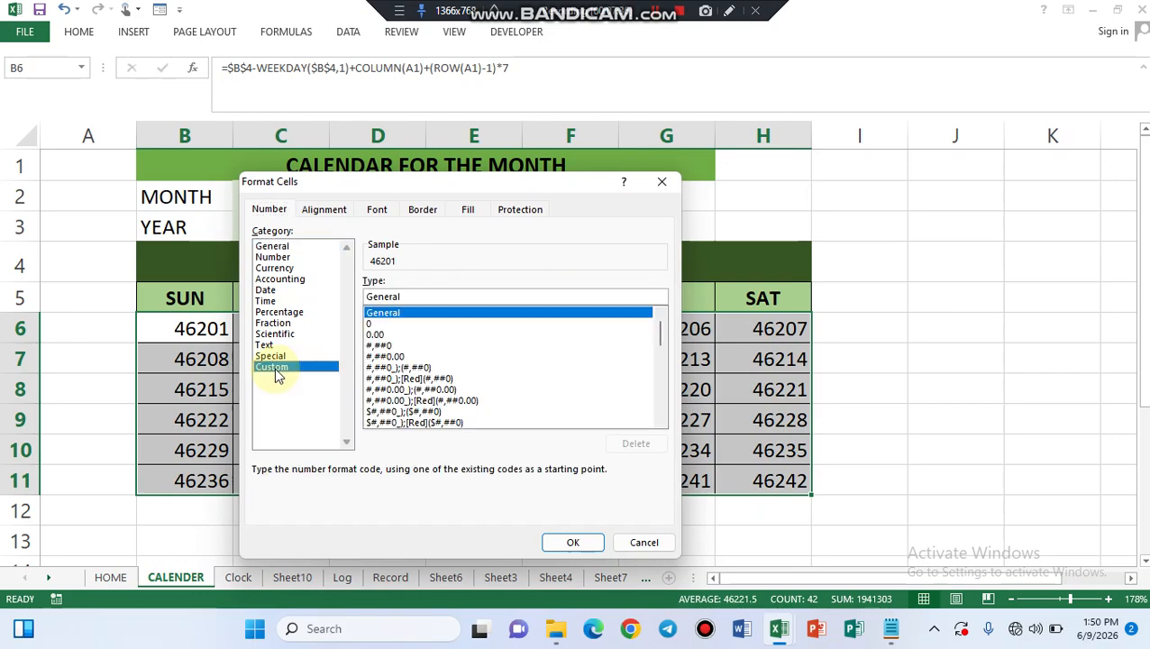
left_click(403, 297)
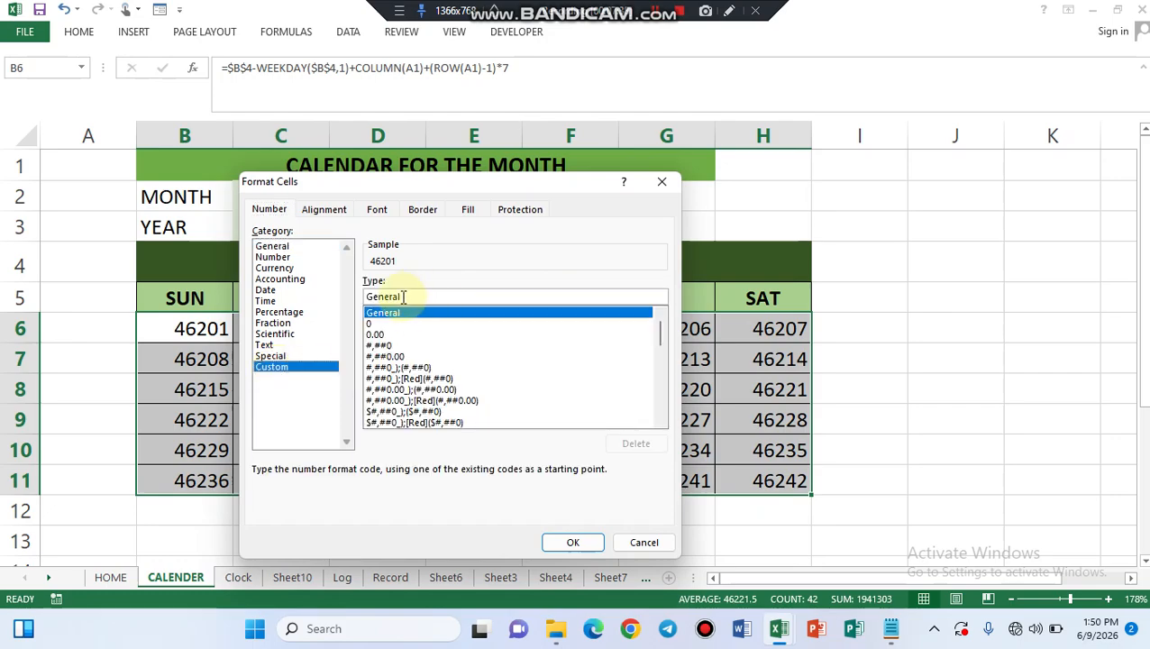
key("BackSpace")
key("BackSpace")
key("BackSpace")
key("BackSpace")
key("BackSpace")
key("BackSpace")
key("BackSpace")
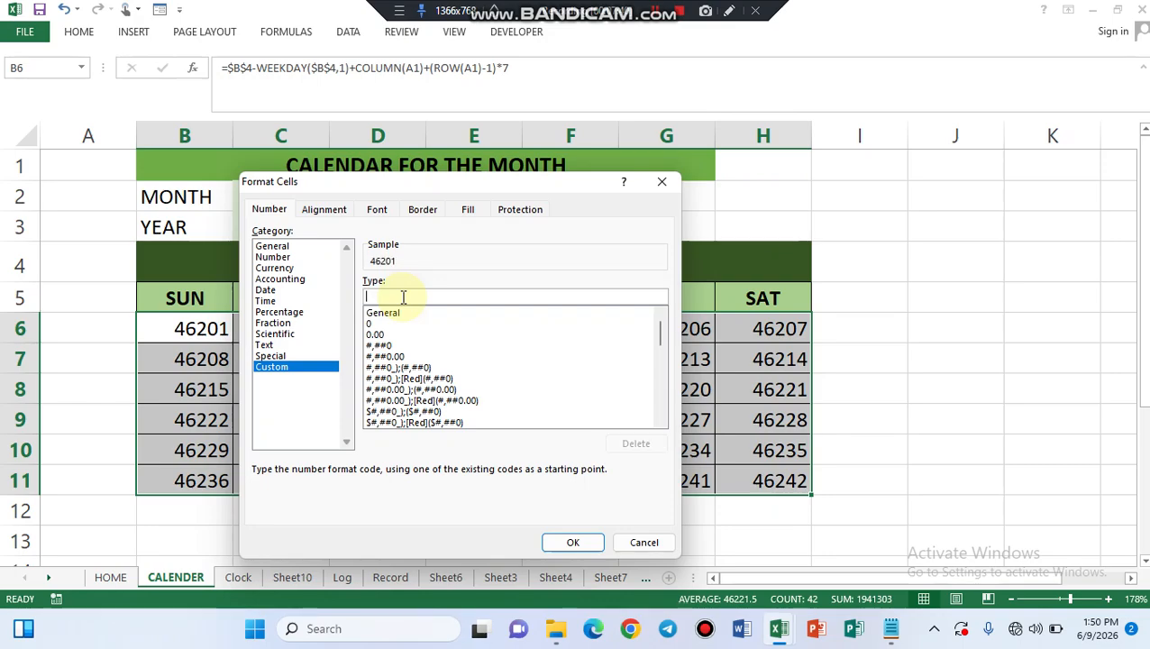
type("DD")
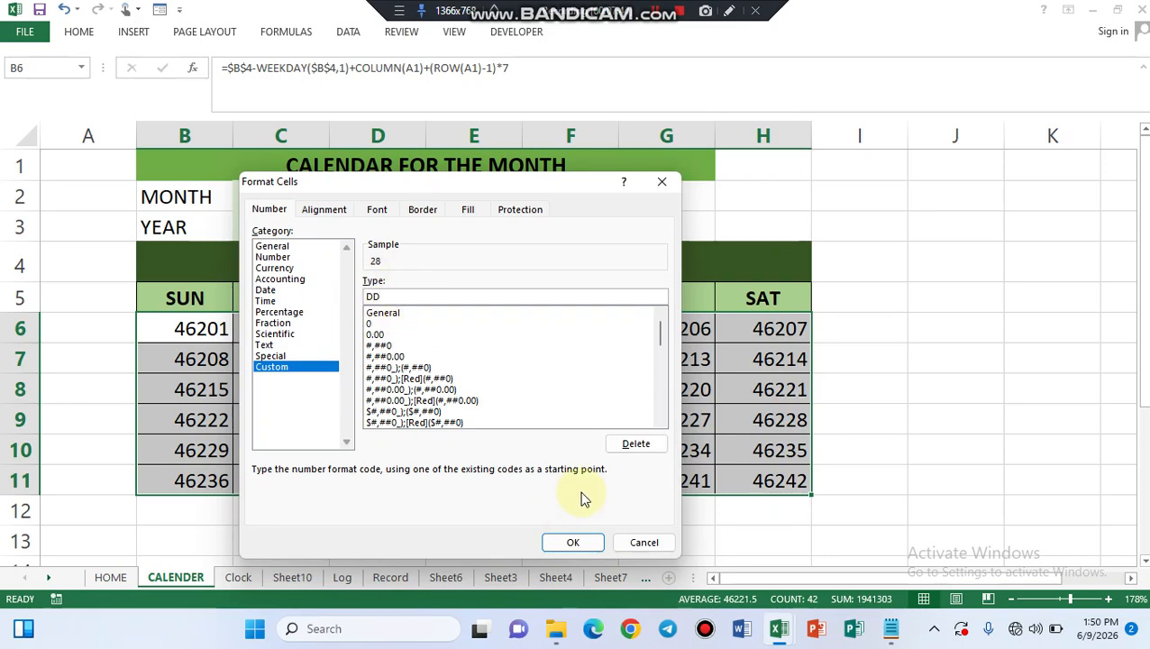
left_click(572, 542)
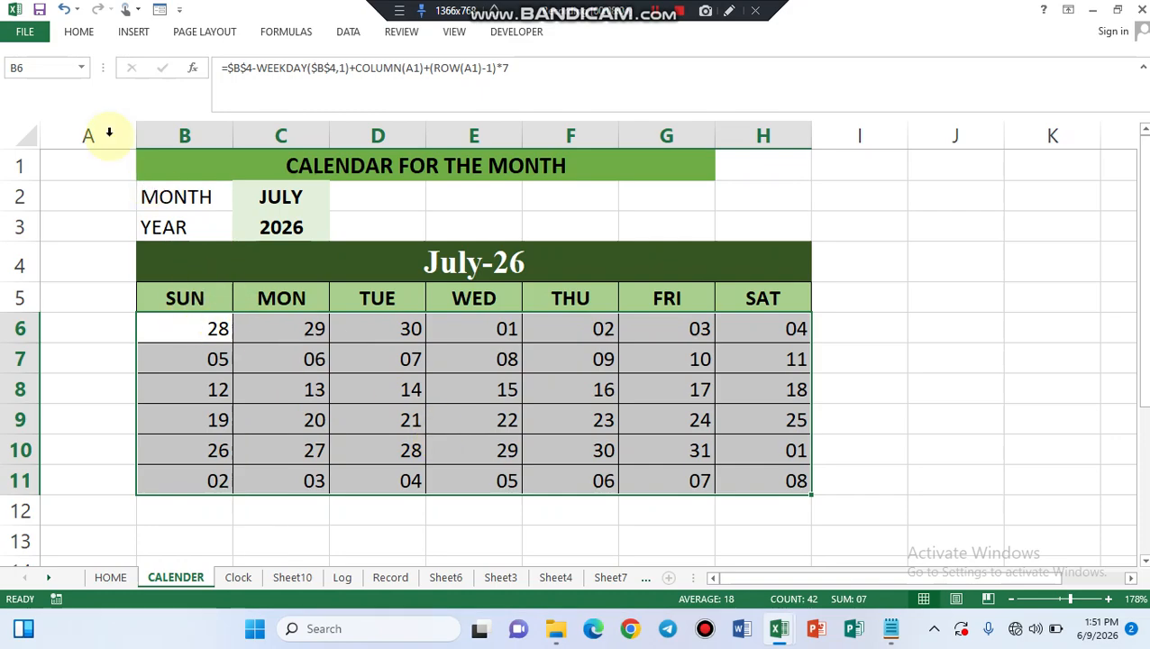
Create a formula-based conditional formatting rule for B6:H11 using =MONTH(B6)<>MONTH($B$4)
left_click(79, 32)
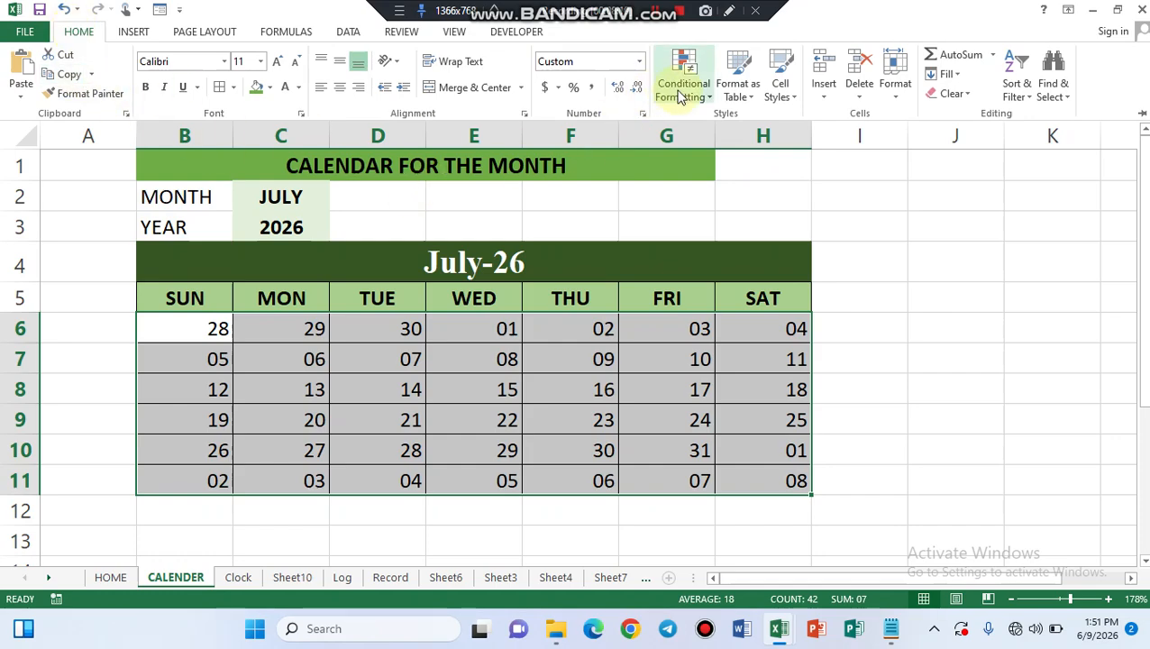
left_click(708, 96)
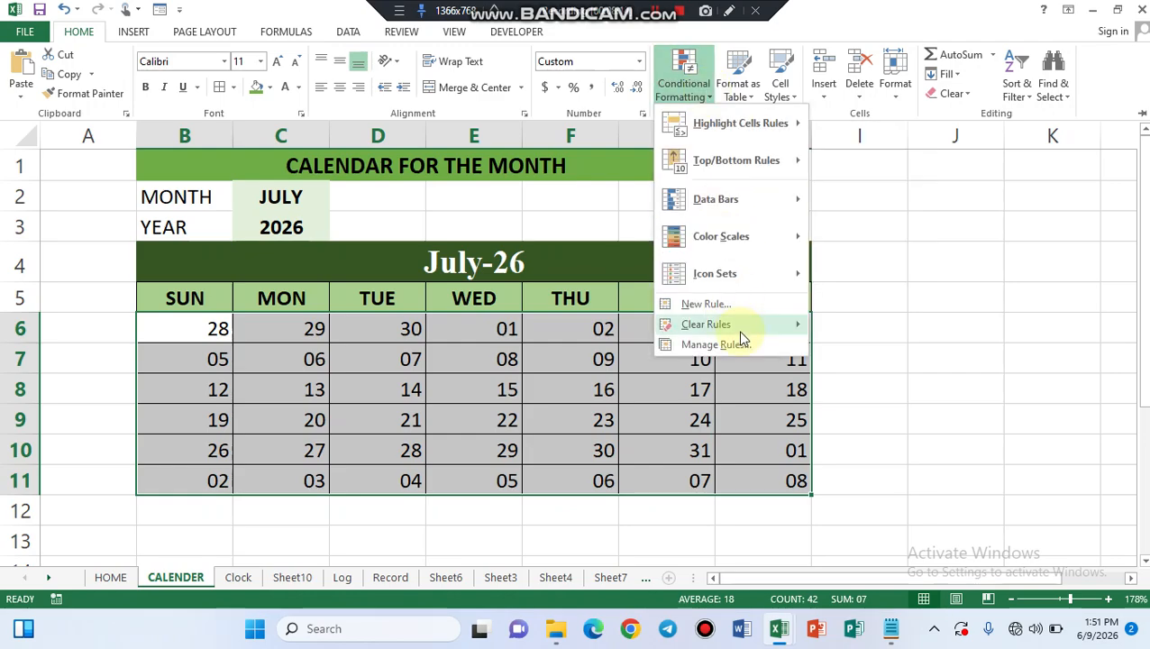
left_click(726, 302)
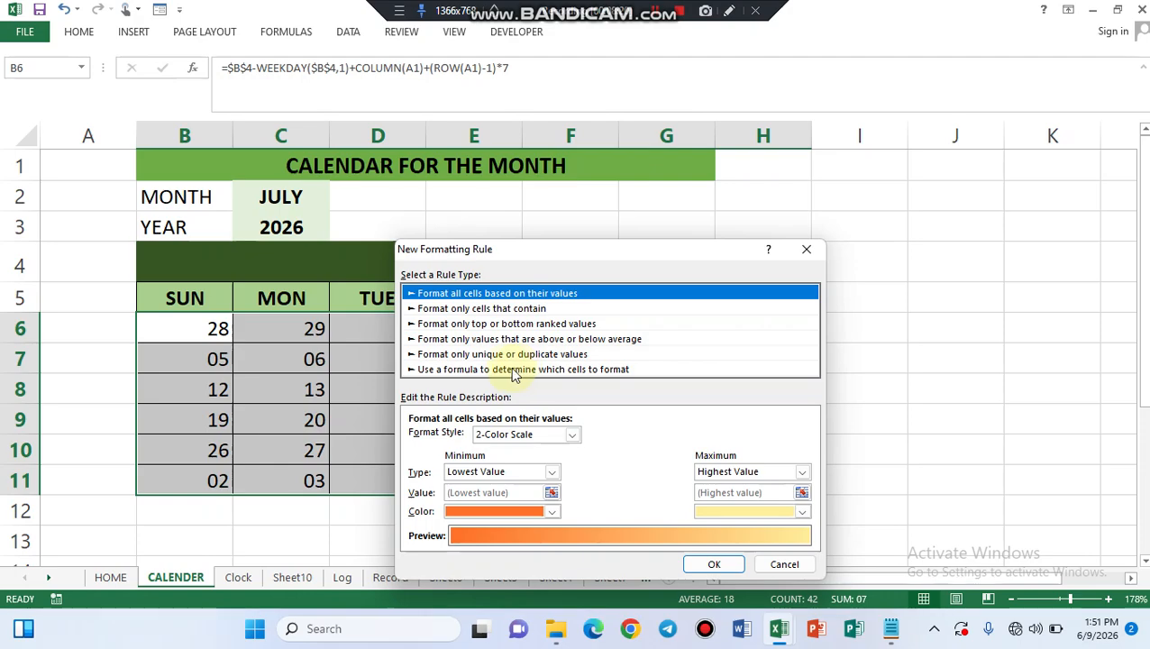
left_click(467, 370)
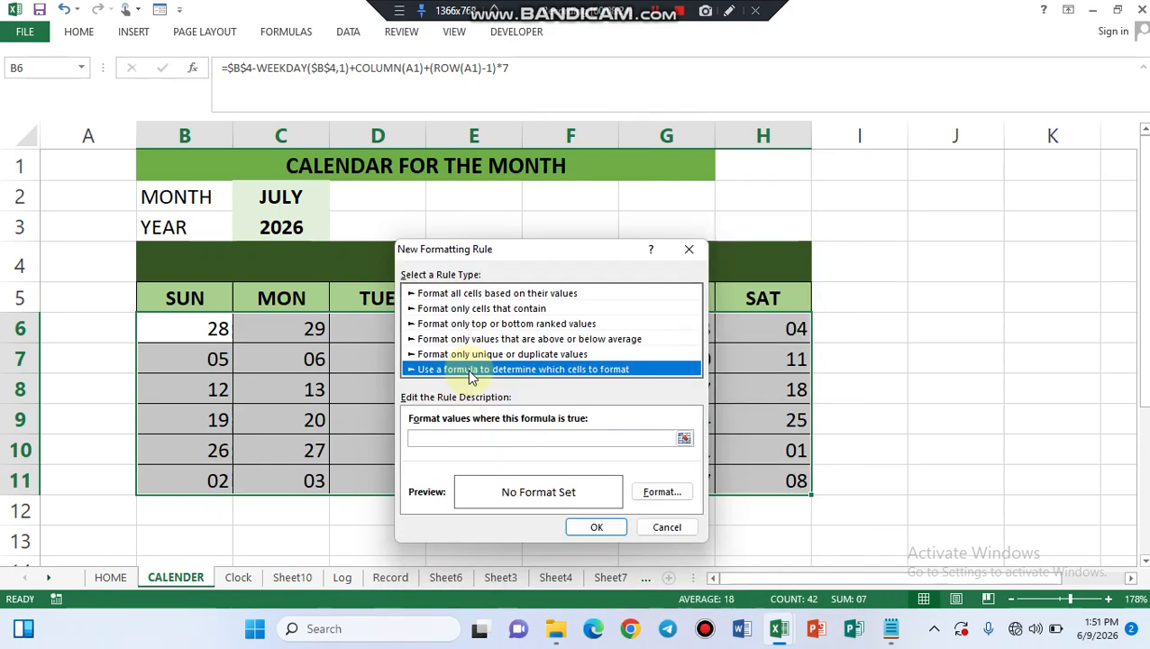
left_click(421, 439)
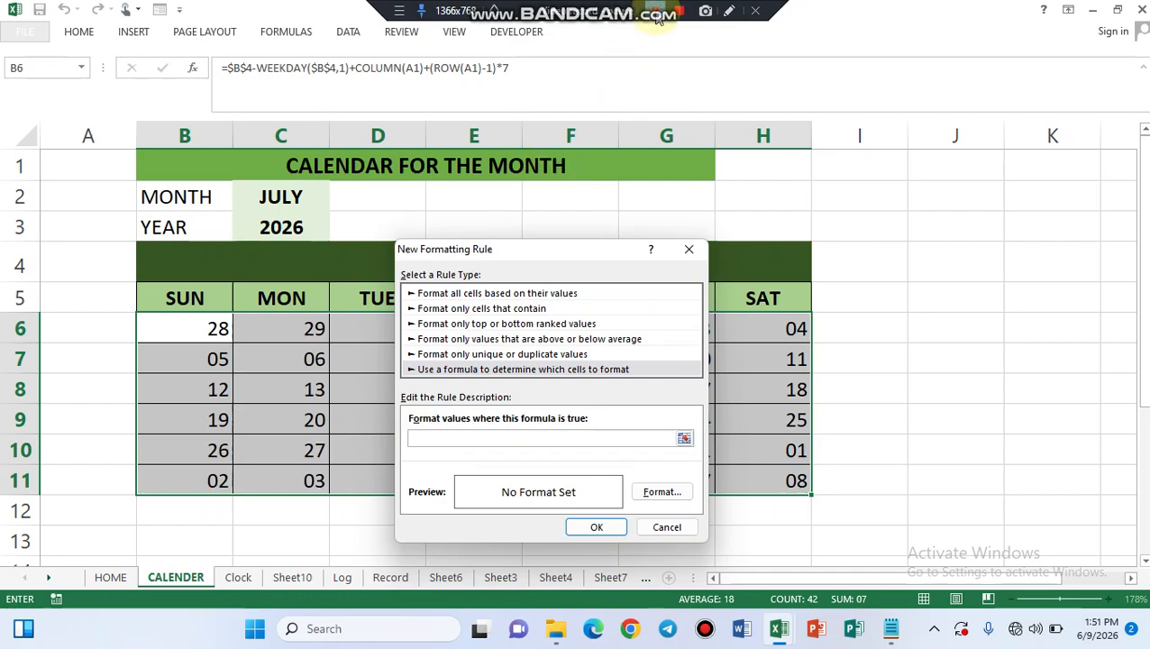
type("=MONTH(B6)<>MONTH($B$4)")
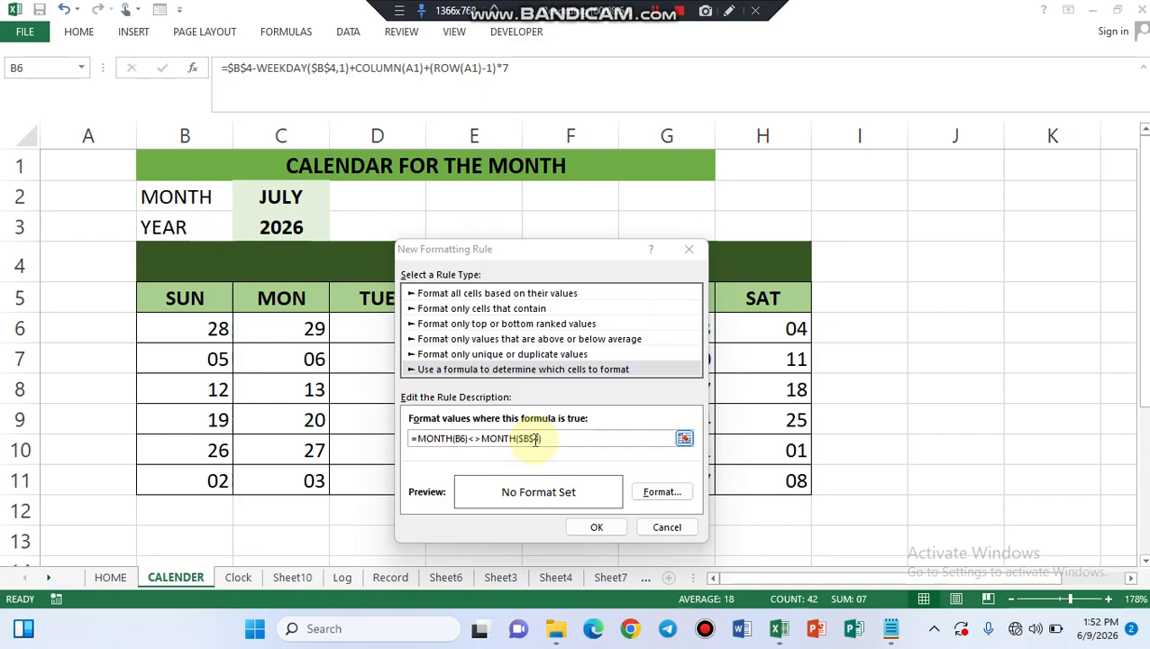
Give the new conditional formatting rule a white font color and apply it to the date grid
left_click(658, 491)
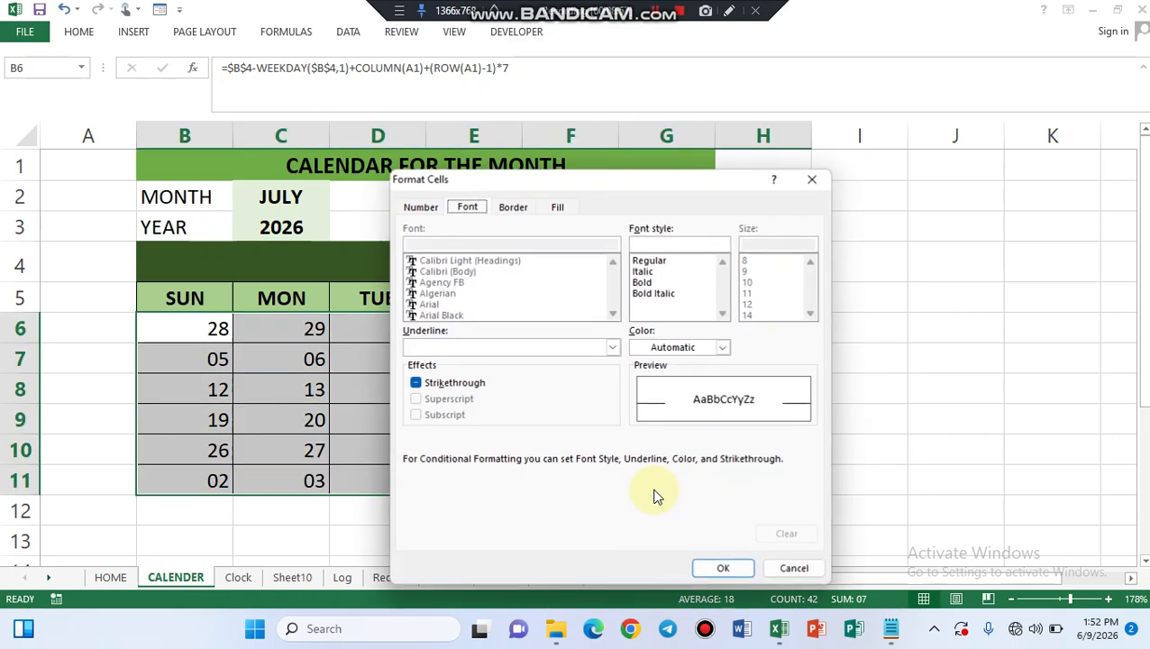
left_click(723, 348)
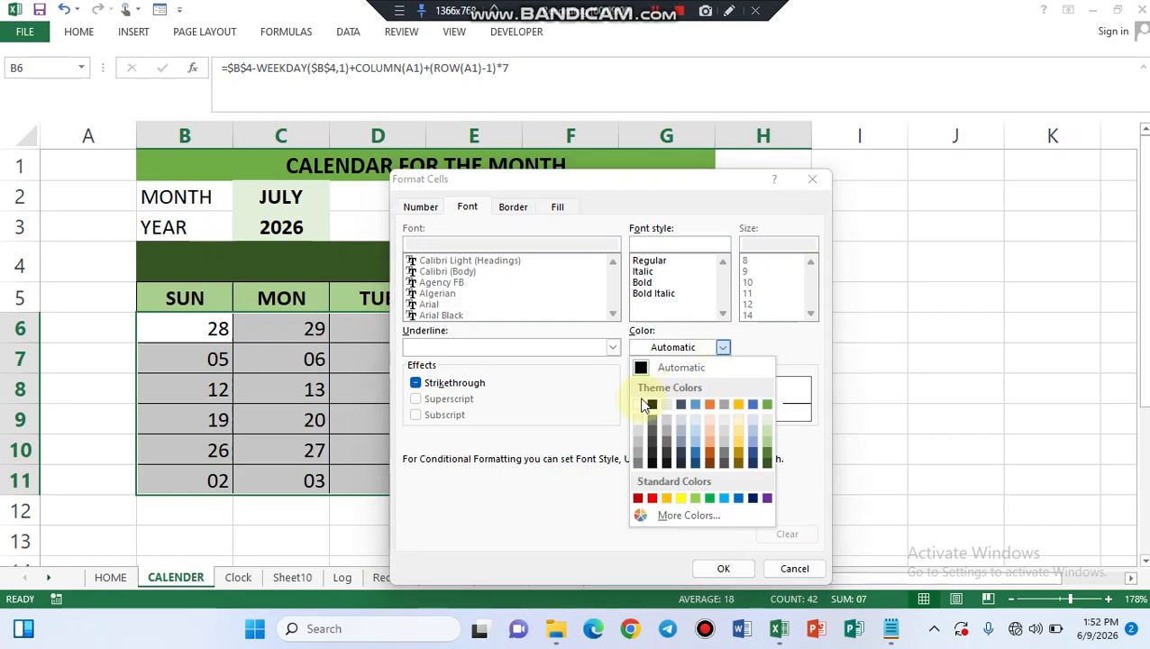
left_click(644, 405)
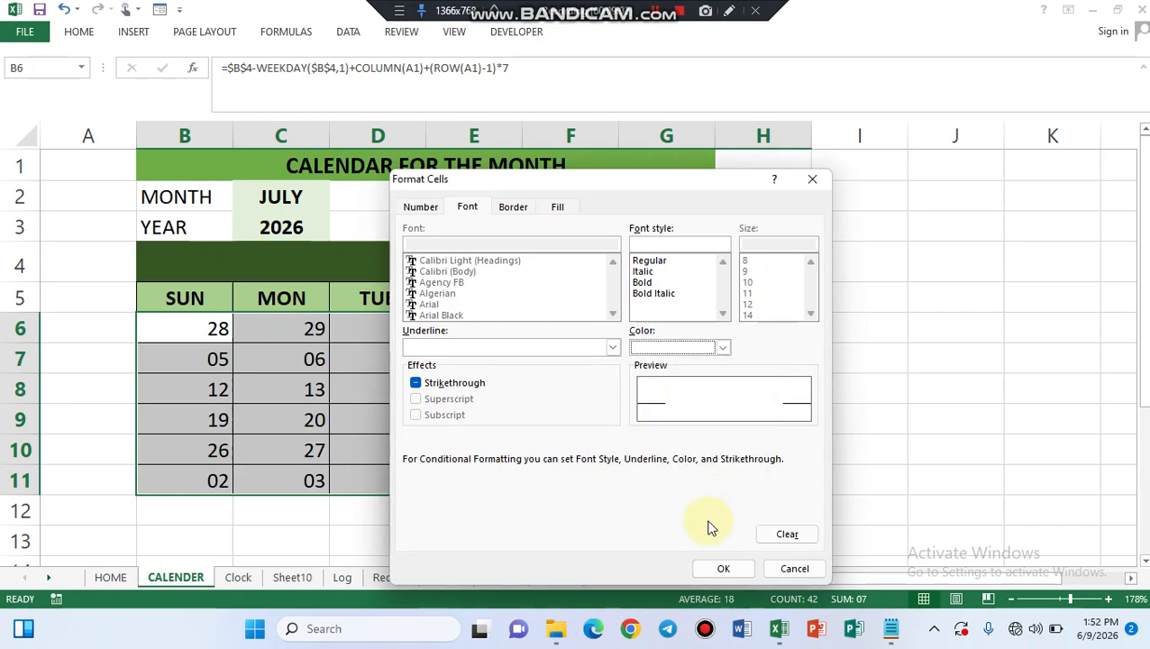
left_click(722, 568)
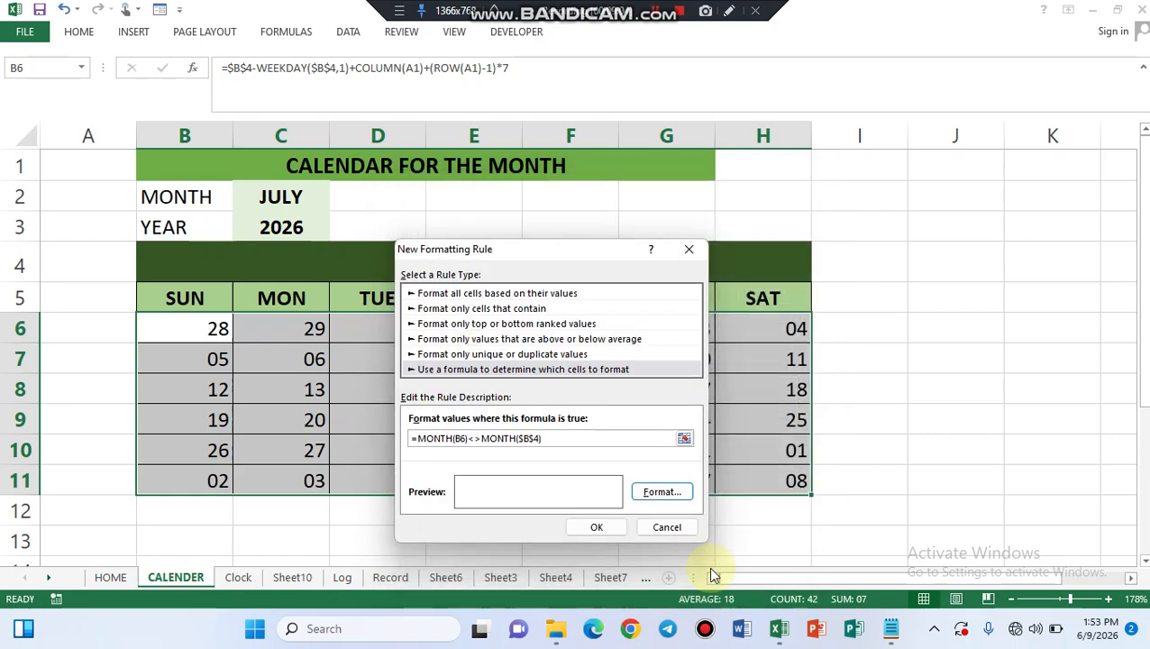
left_click(594, 529)
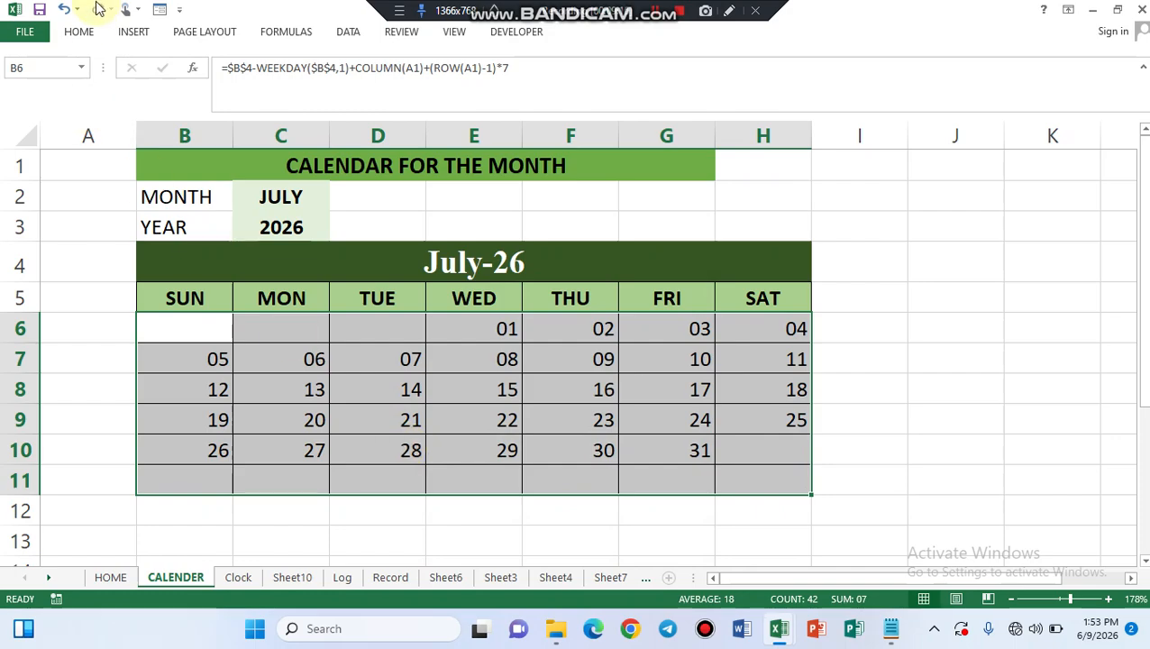
Center the dates in B6:H11 both horizontally and vertically
left_click(81, 33)
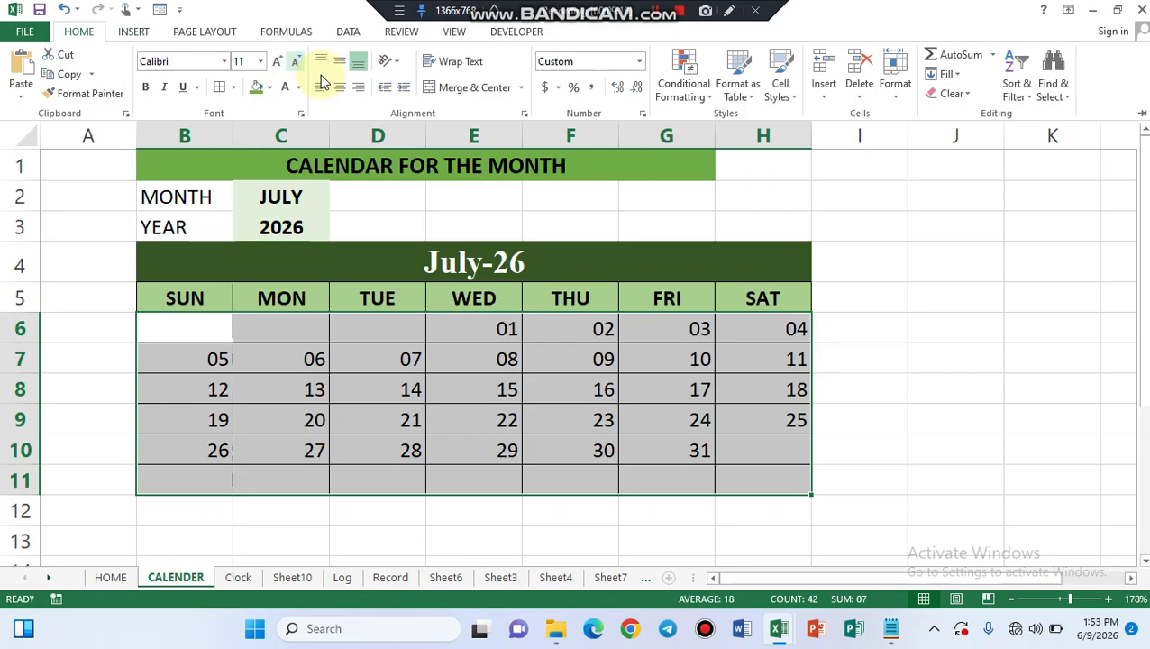
left_click(340, 86)
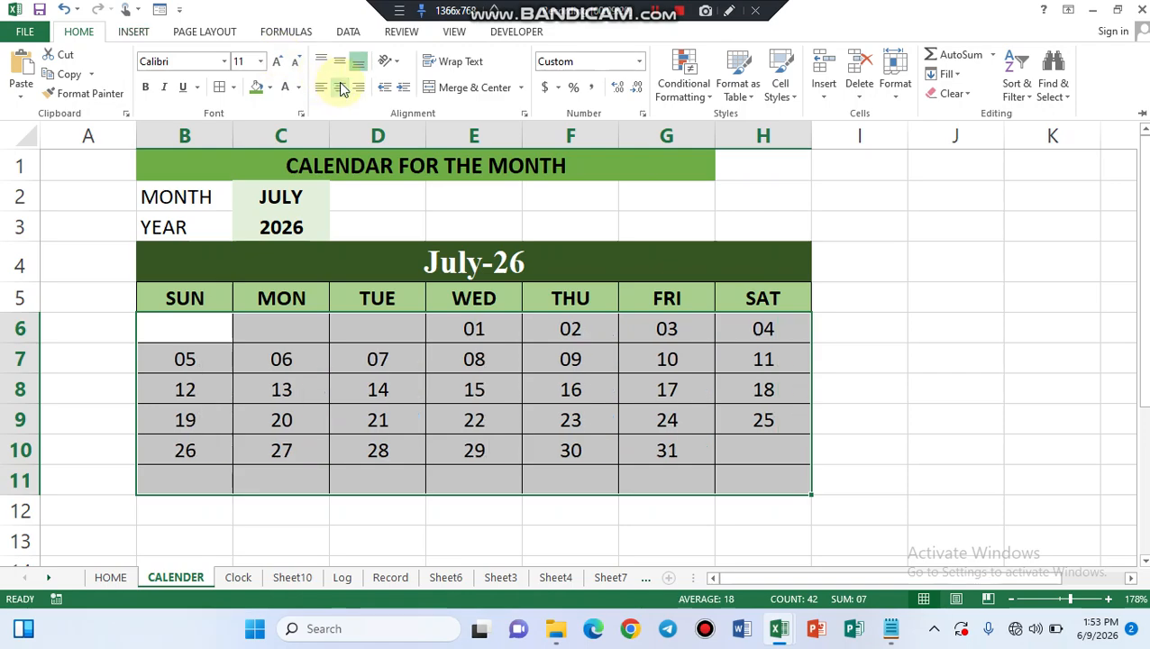
left_click(336, 60)
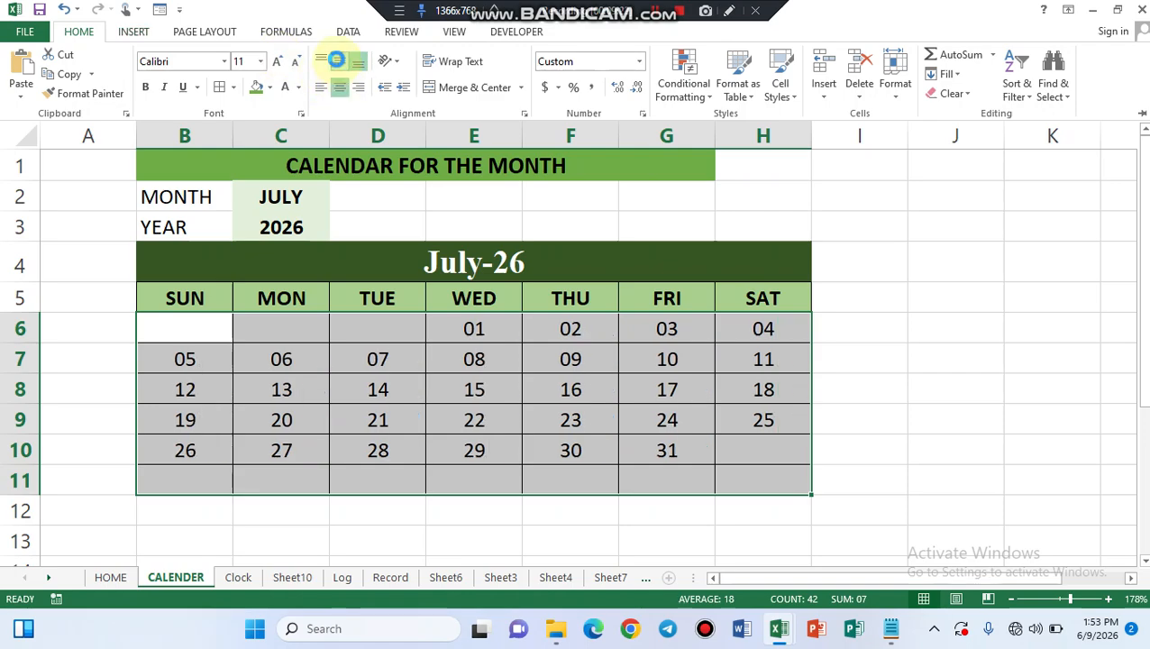
Set the dates in B6:H11 to the Times New Roman font in bold
left_click(225, 63)
type("ti")
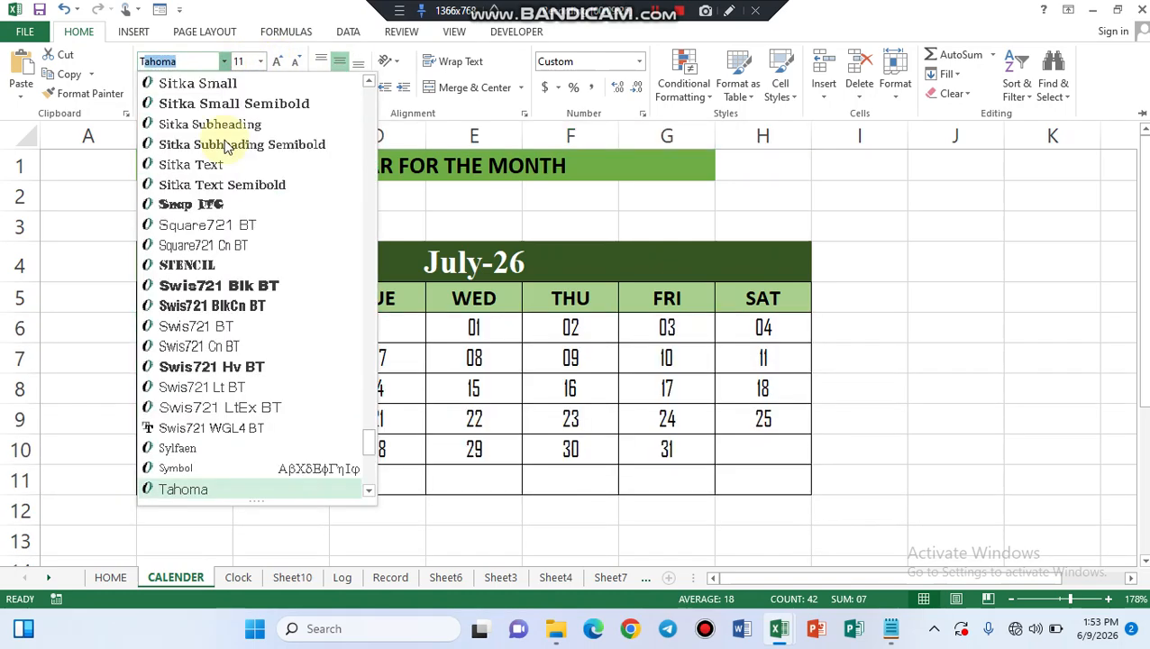
left_click(222, 143)
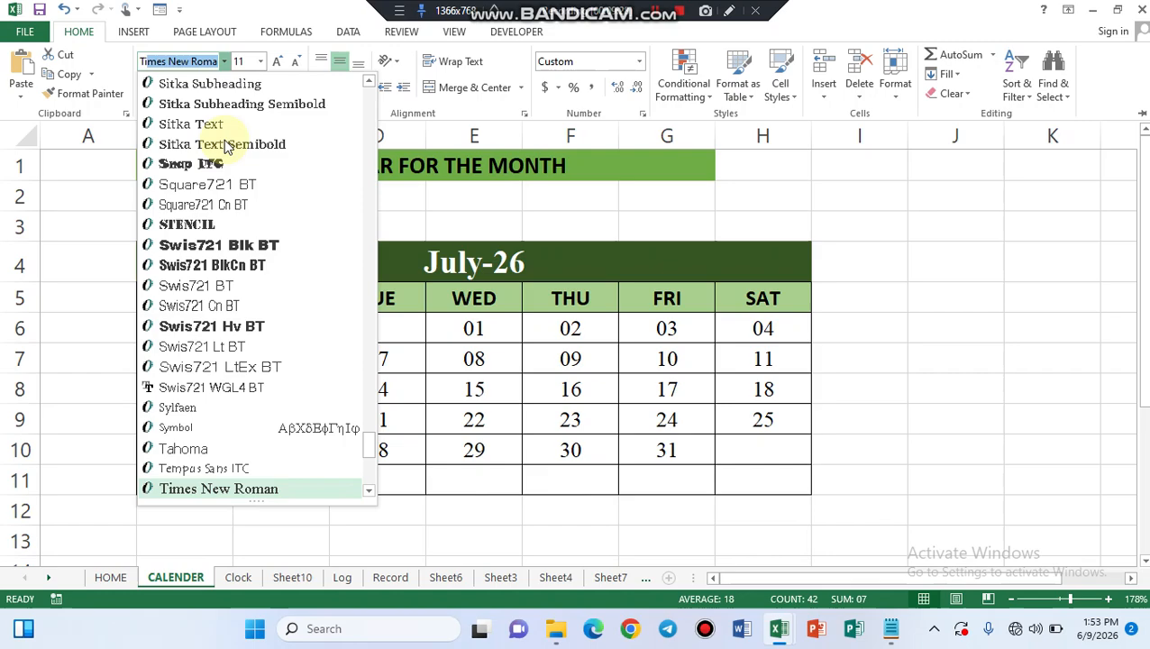
key("Return")
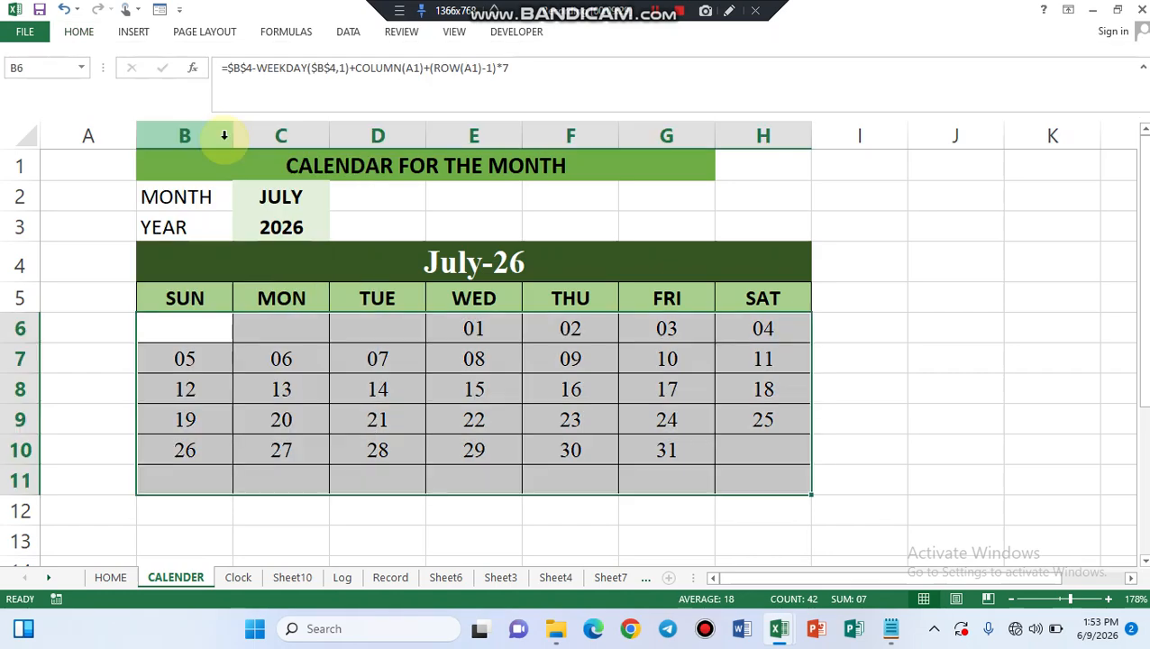
left_click(79, 36)
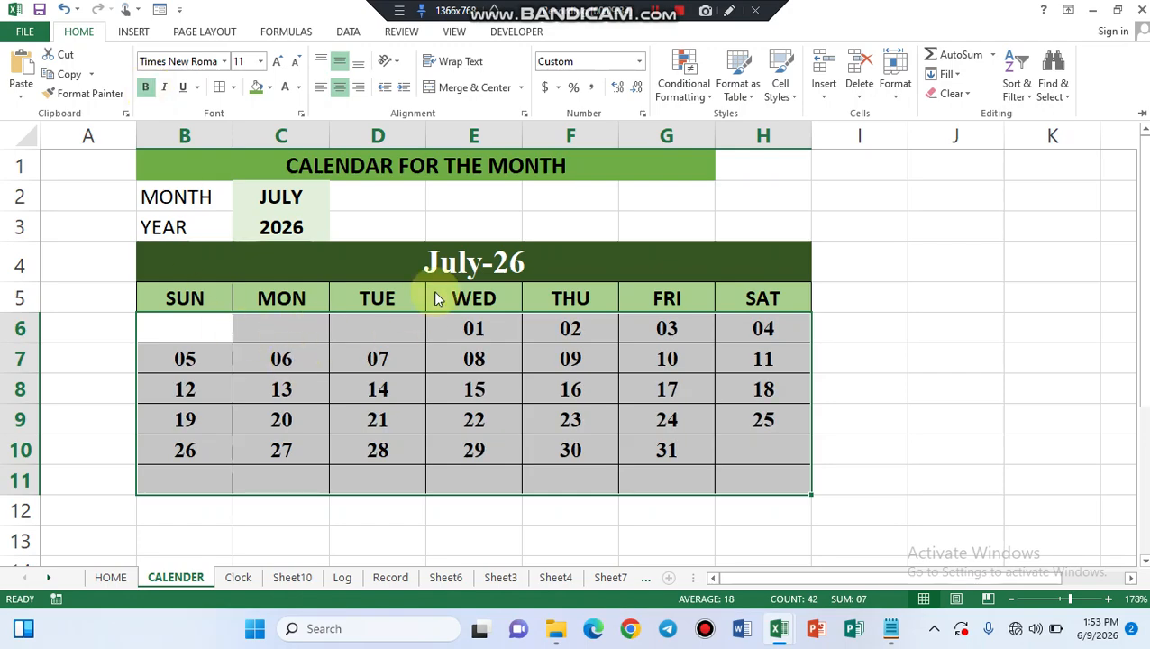
left_click(589, 261)
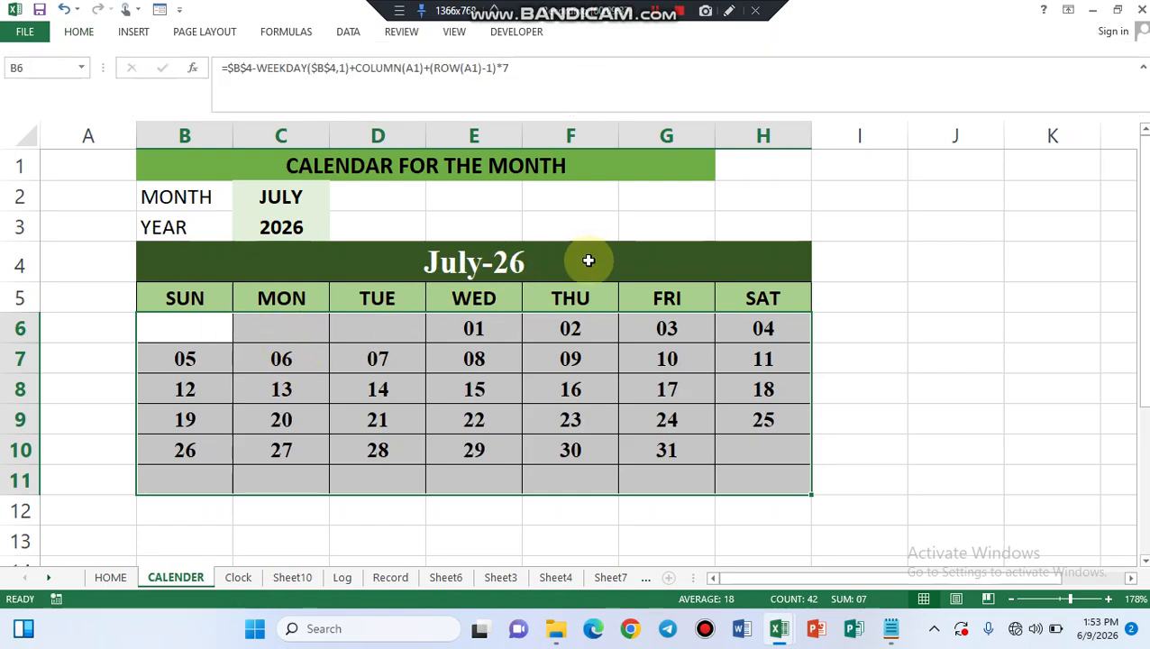
Set the calendar year in C3 to 2025
left_click(299, 228)
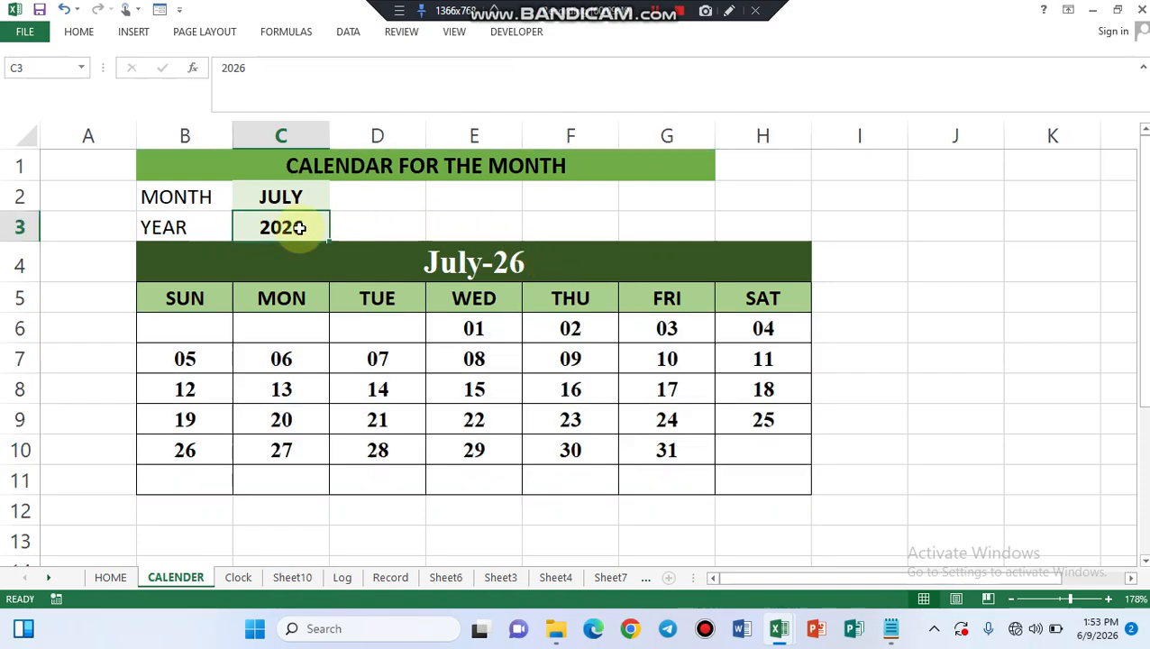
type("2025")
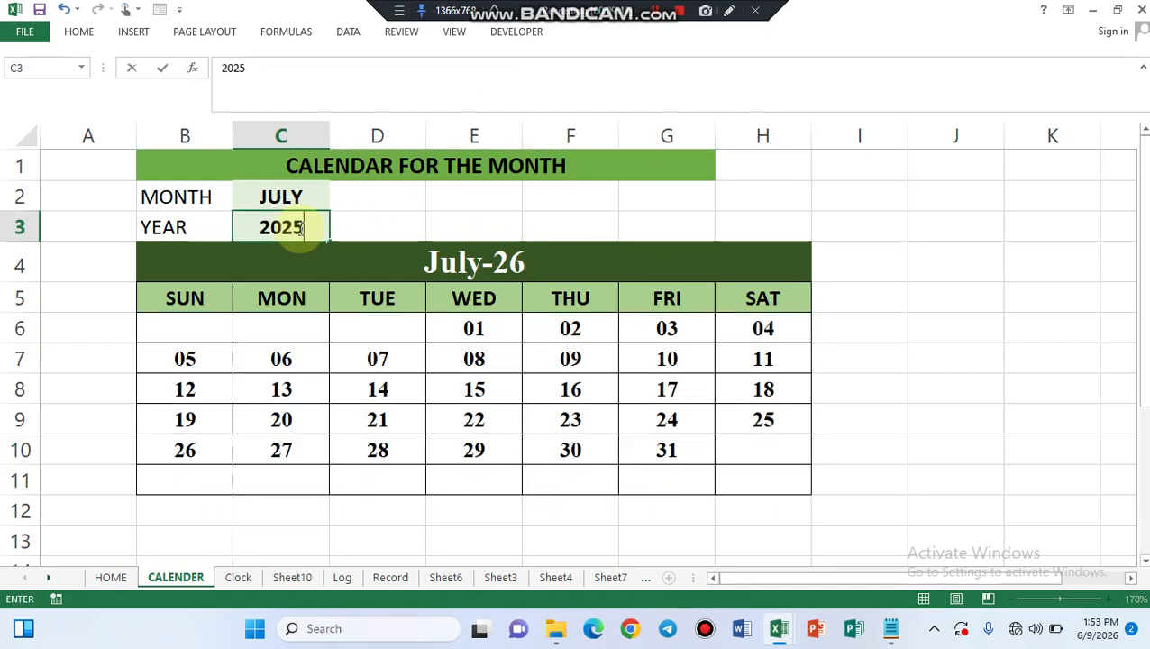
left_click(94, 364)
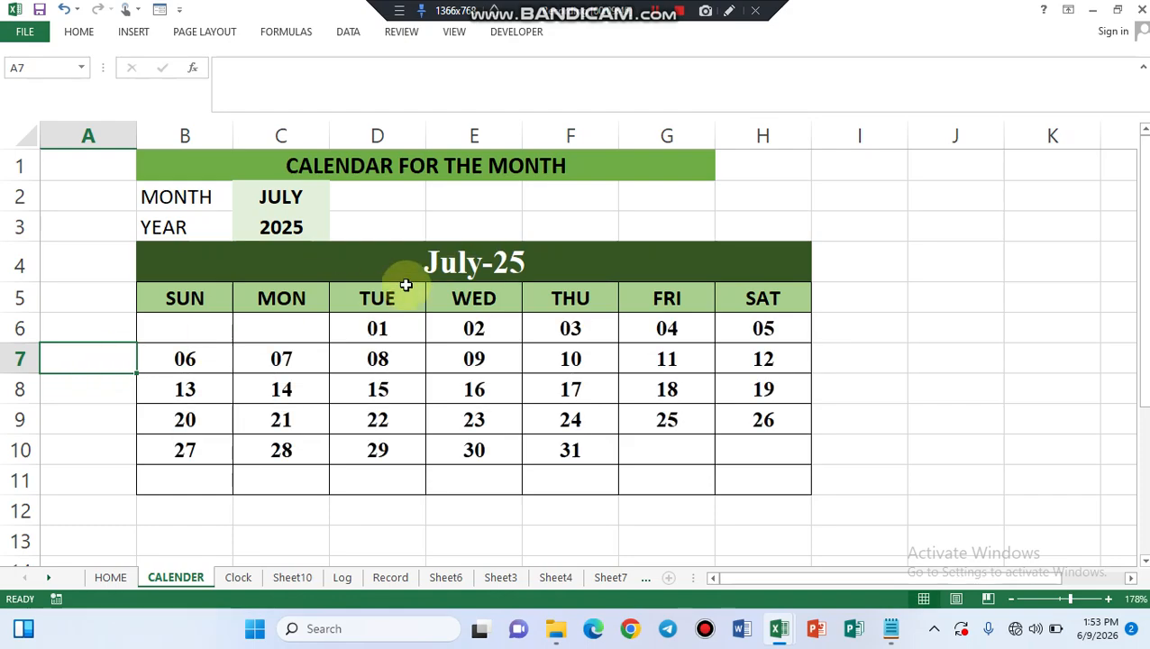
Choose JUNE as the calendar month in C2
left_click(298, 198)
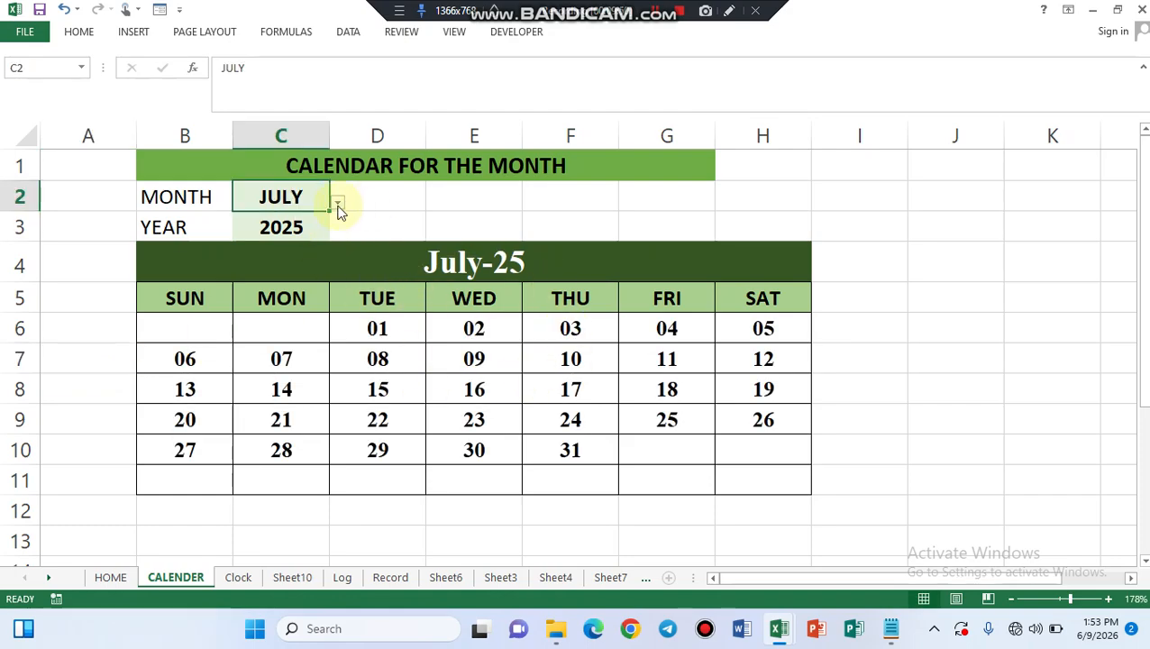
left_click(337, 205)
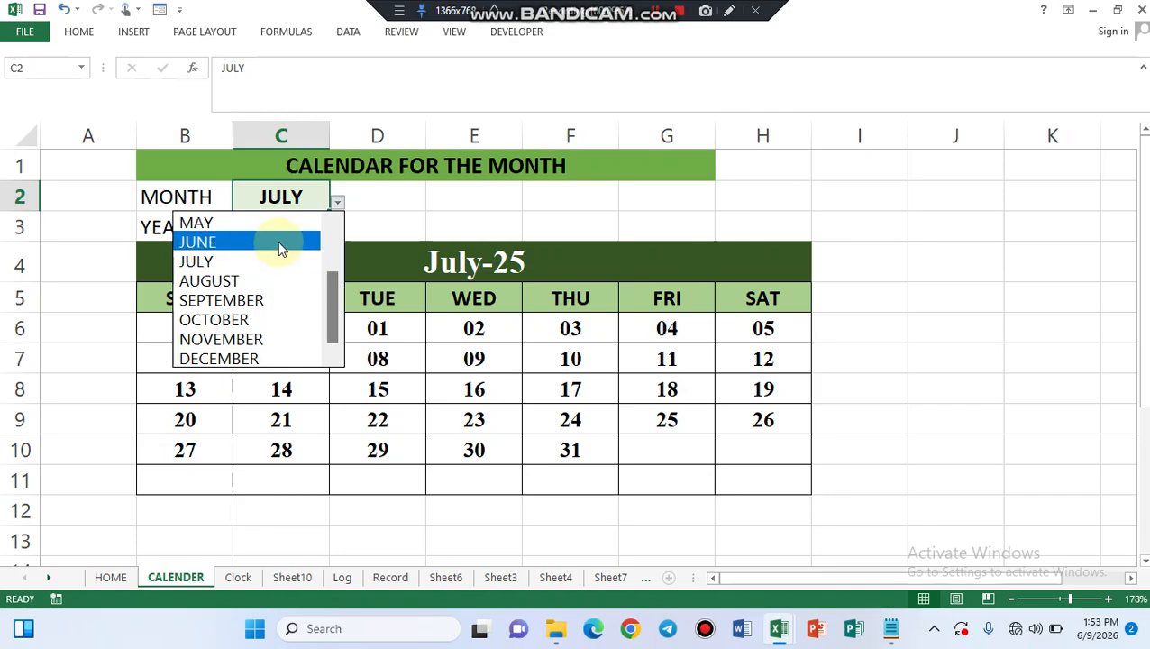
left_click(281, 244)
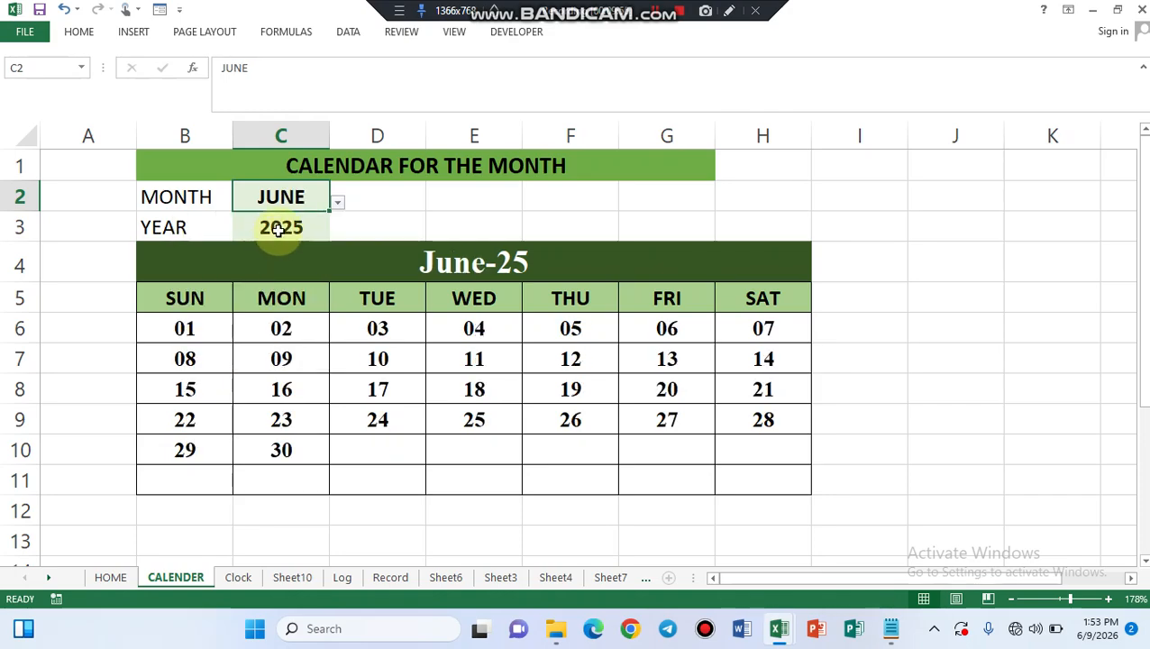
Set the calendar year in C3 to 2027
left_click(280, 228)
type("2027")
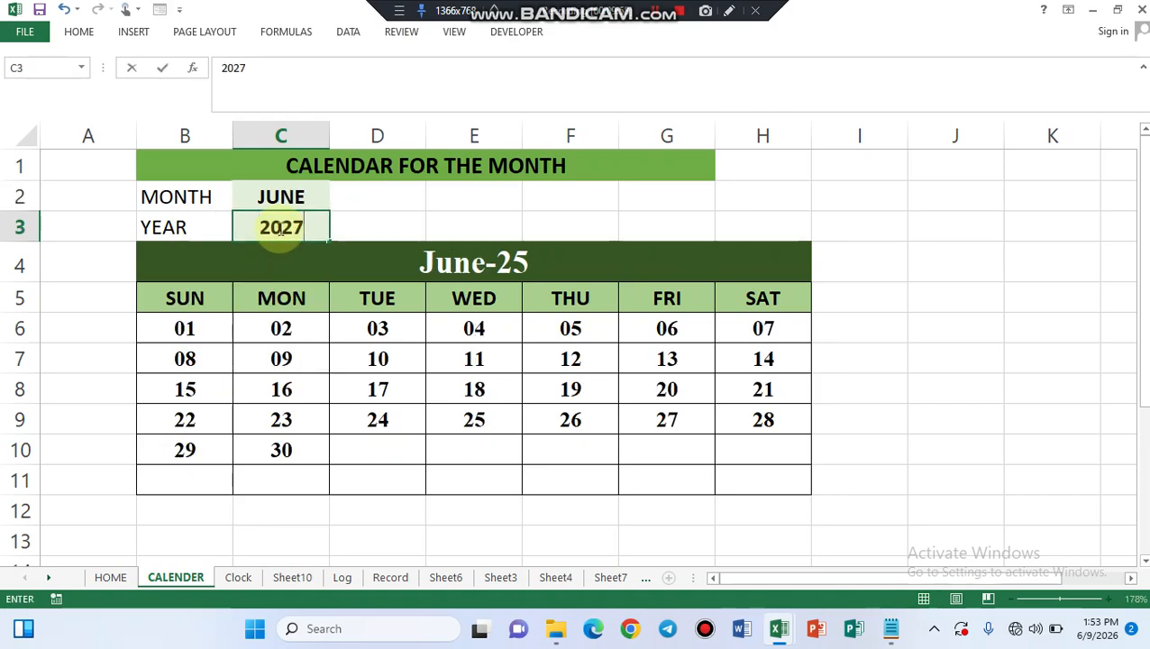